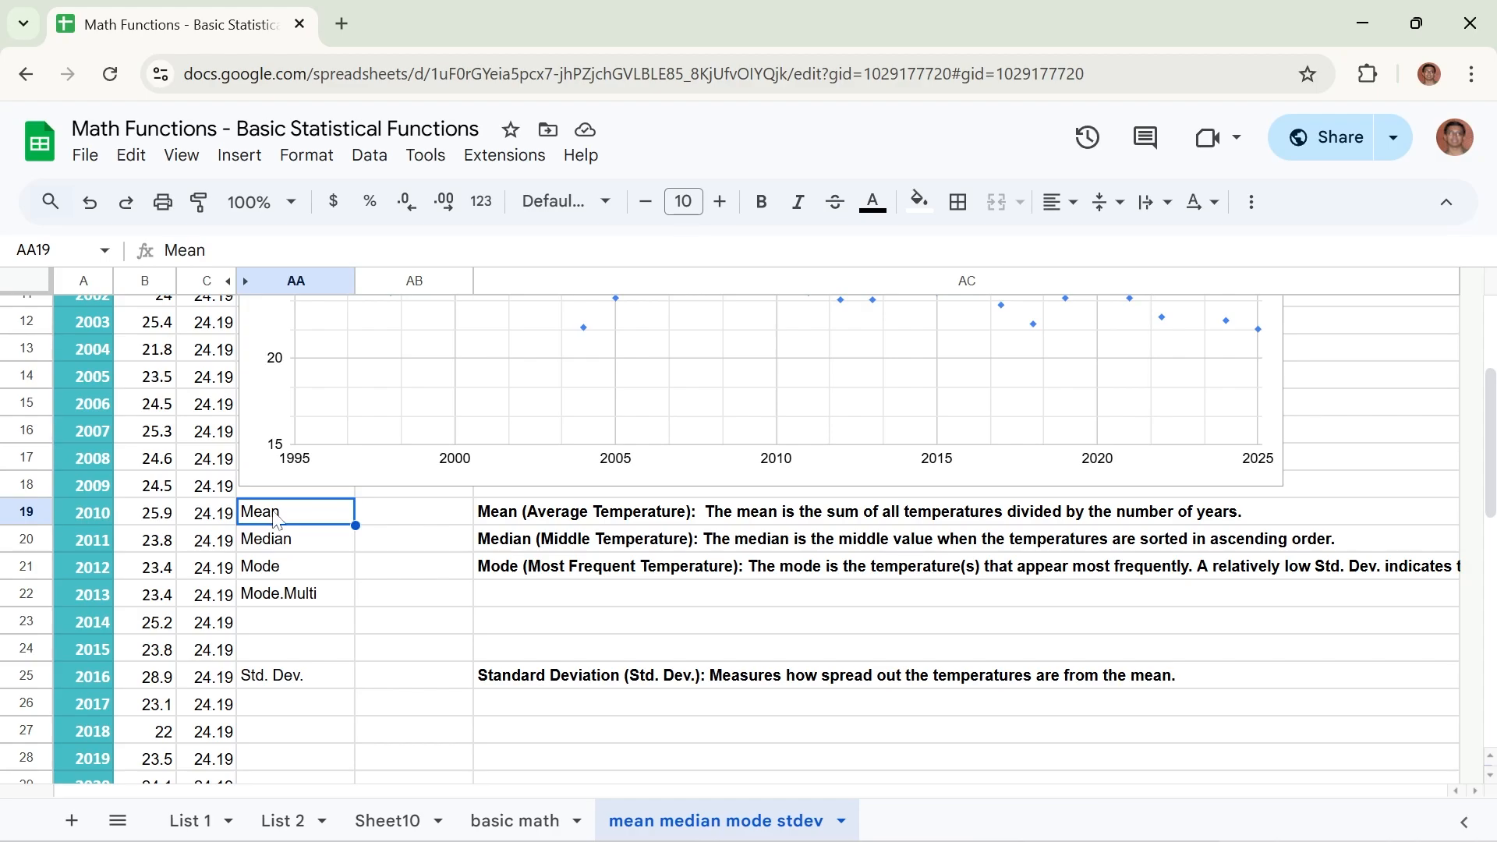
# Step: Review the mean, median, mode and standard deviation labels in column AA and the January temperatures in B4:B34
pyautogui.click(279, 543)
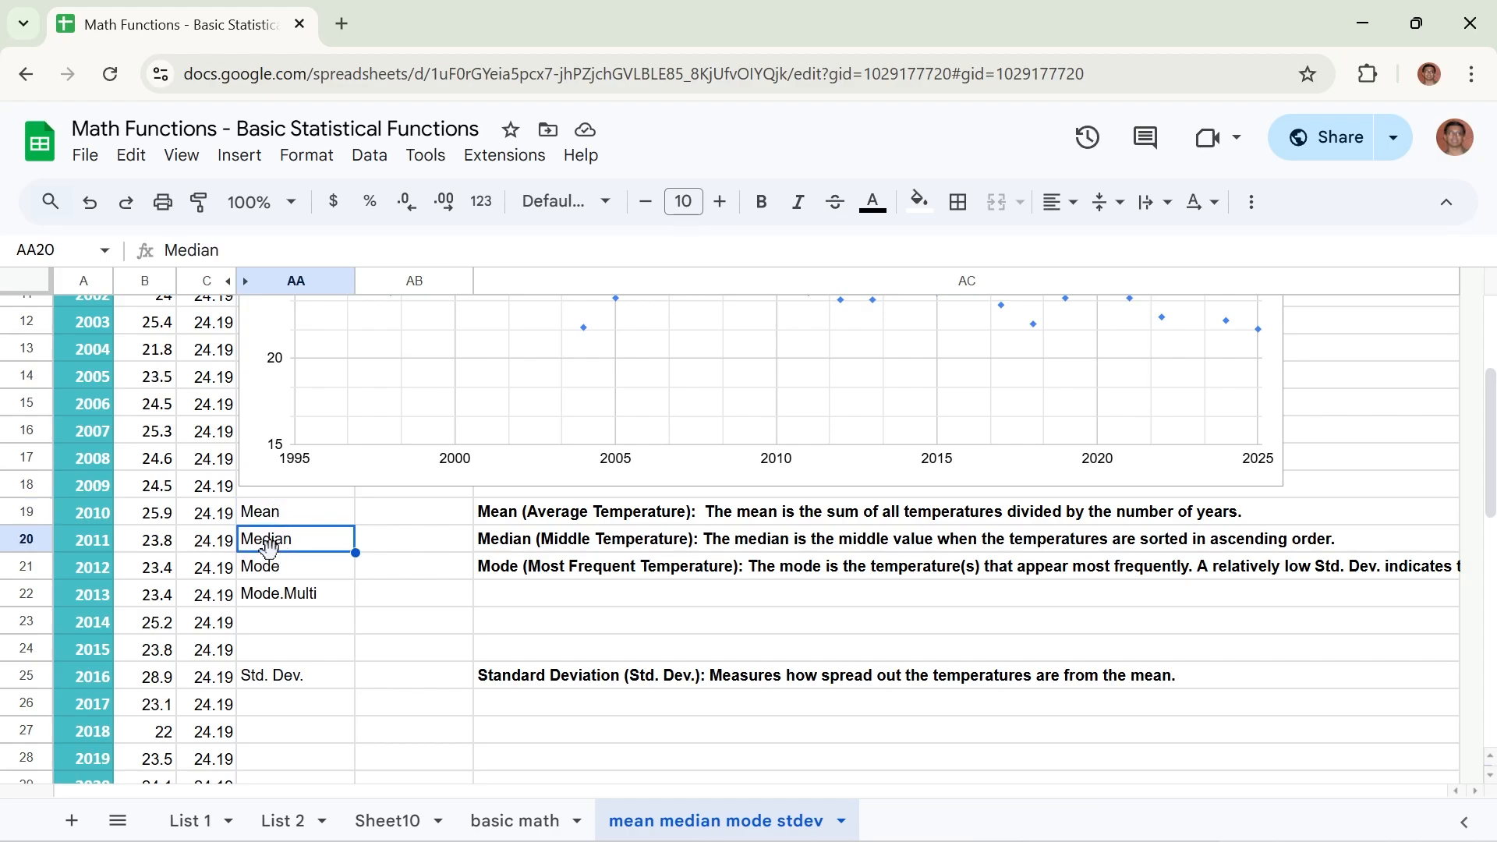
pyautogui.click(269, 572)
pyautogui.click(265, 684)
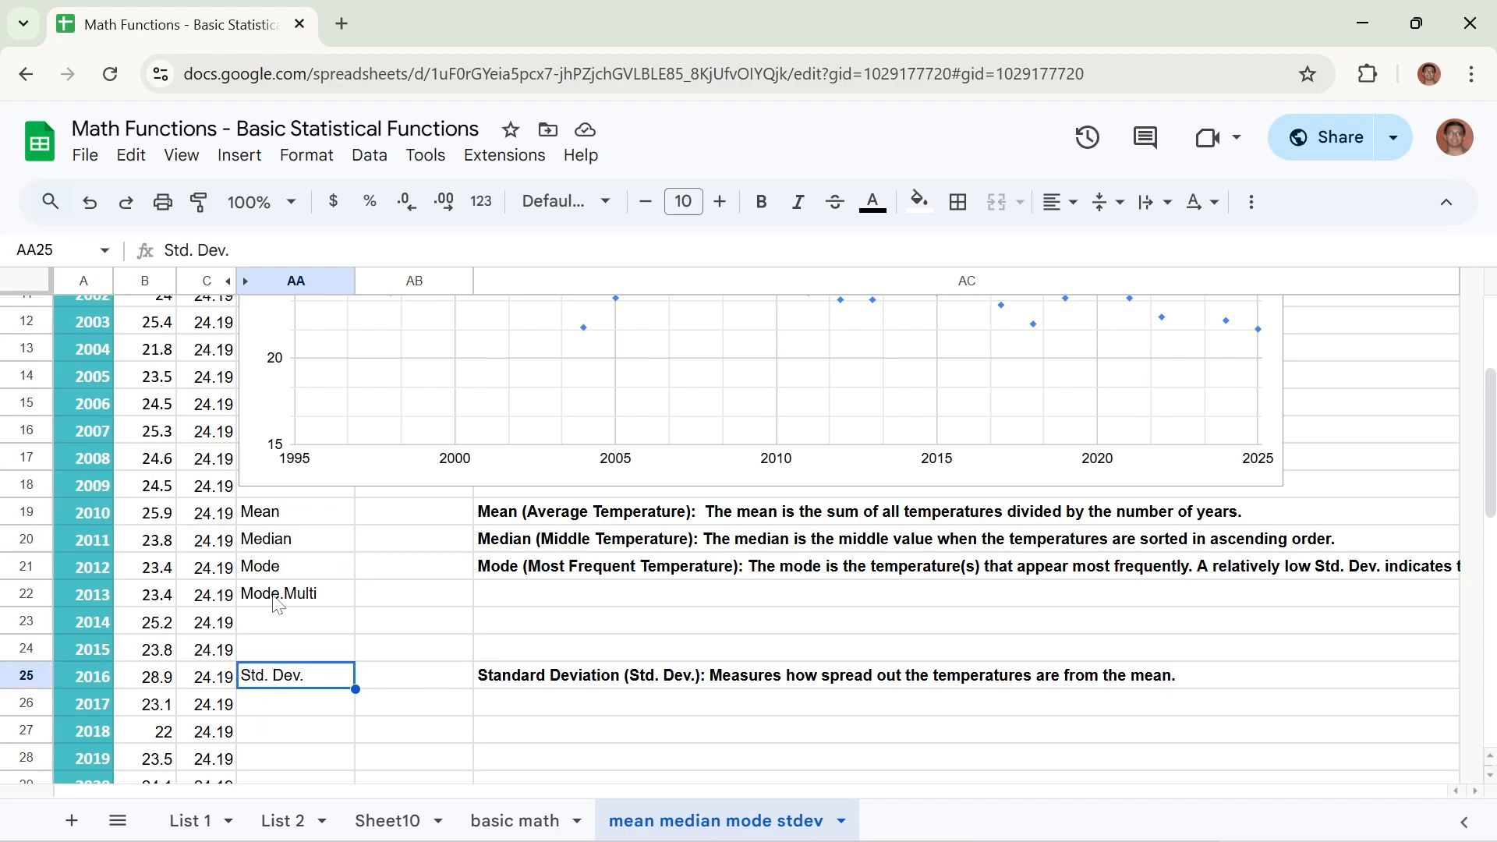
pyautogui.scroll(3, 277, 603)
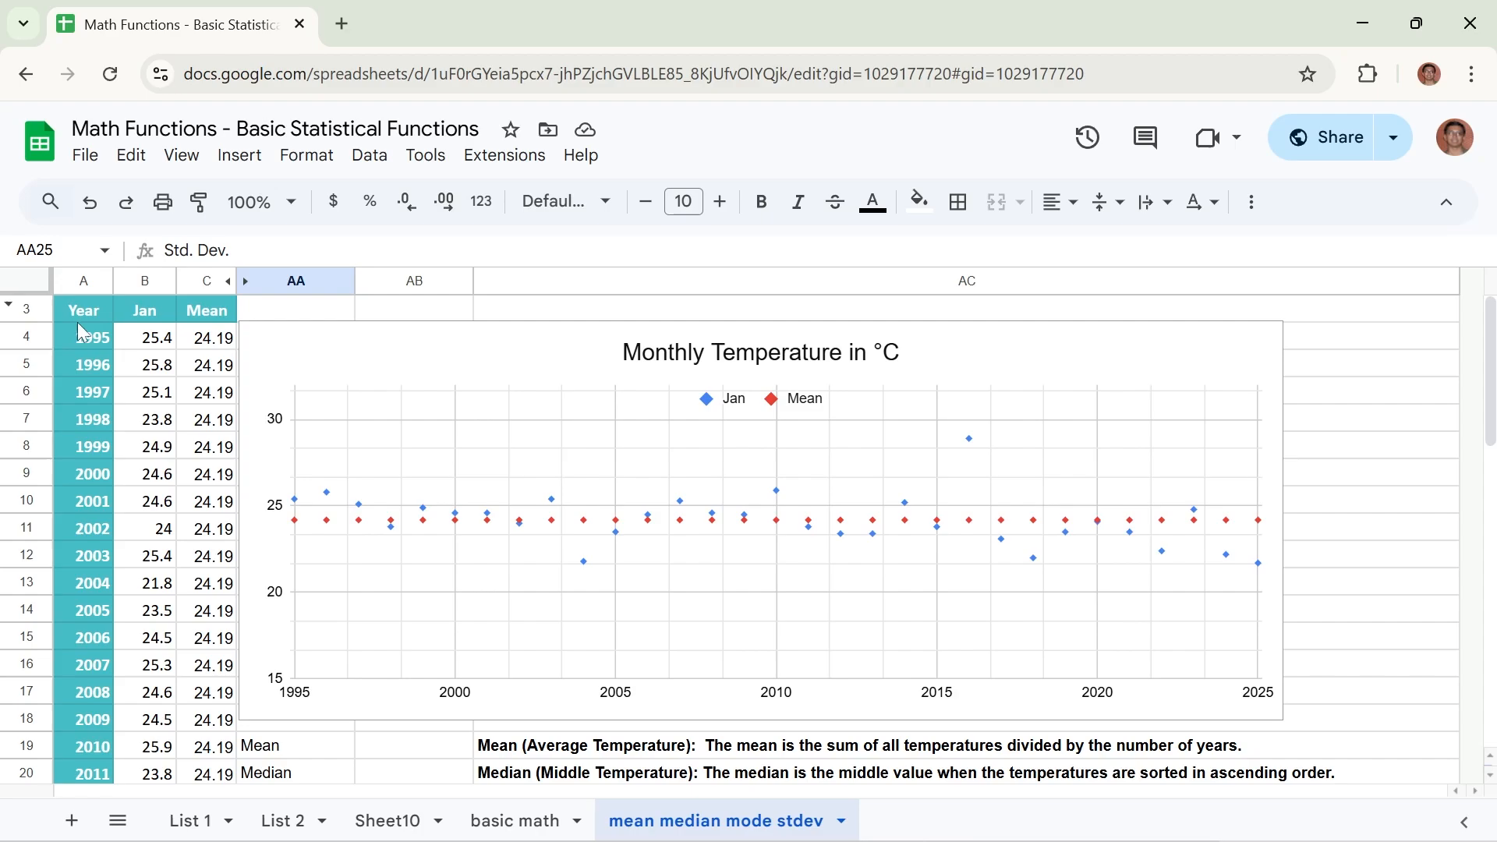
pyautogui.click(157, 347)
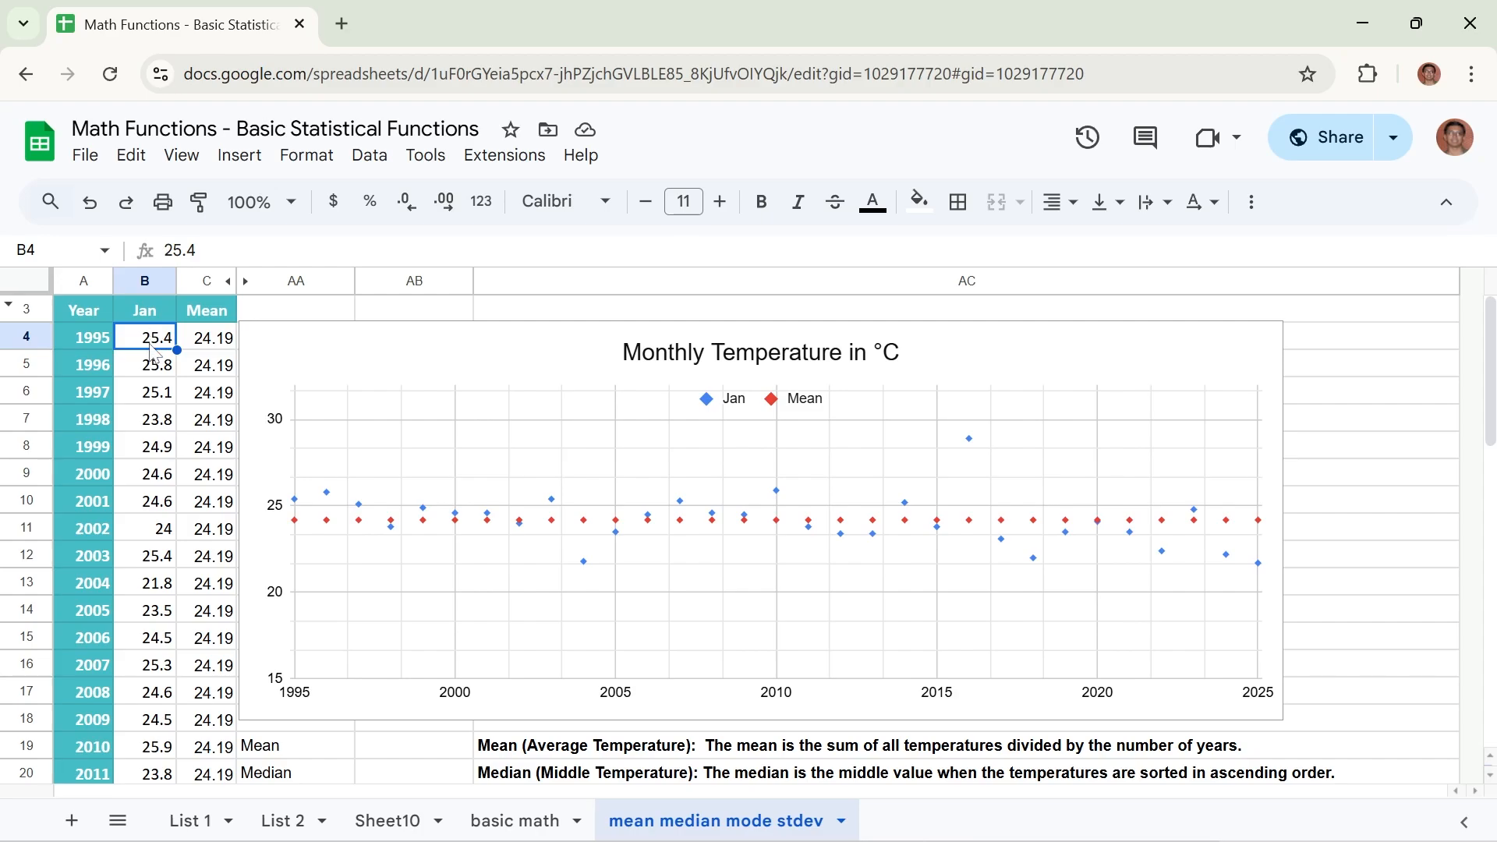
pyautogui.scroll(-9, 168, 433)
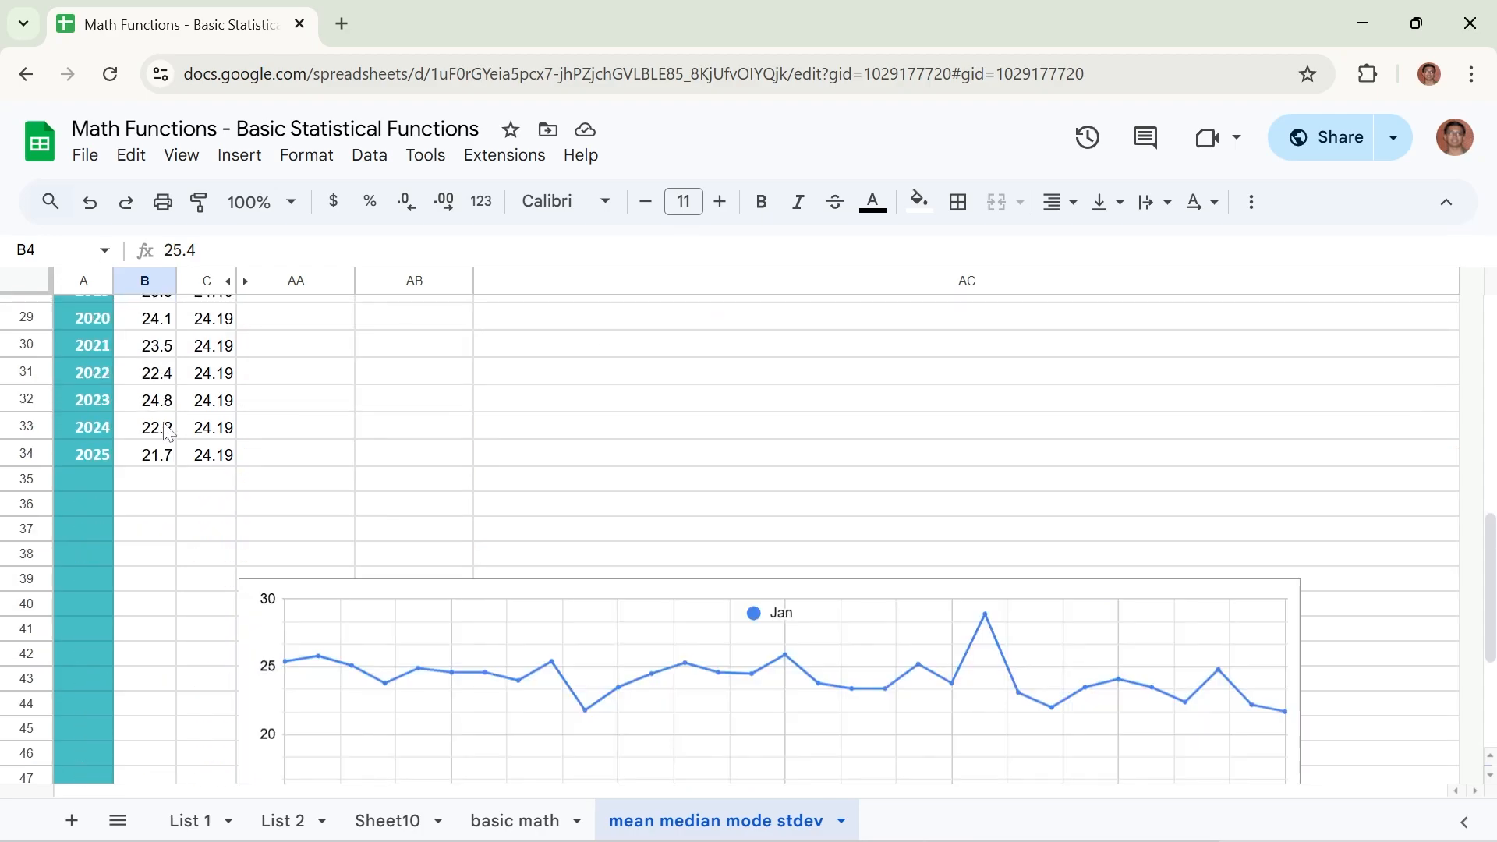
pyautogui.keyDown('shift'); pyautogui.click(158, 456); pyautogui.keyUp('shift')
pyautogui.scroll(9, 156, 460)
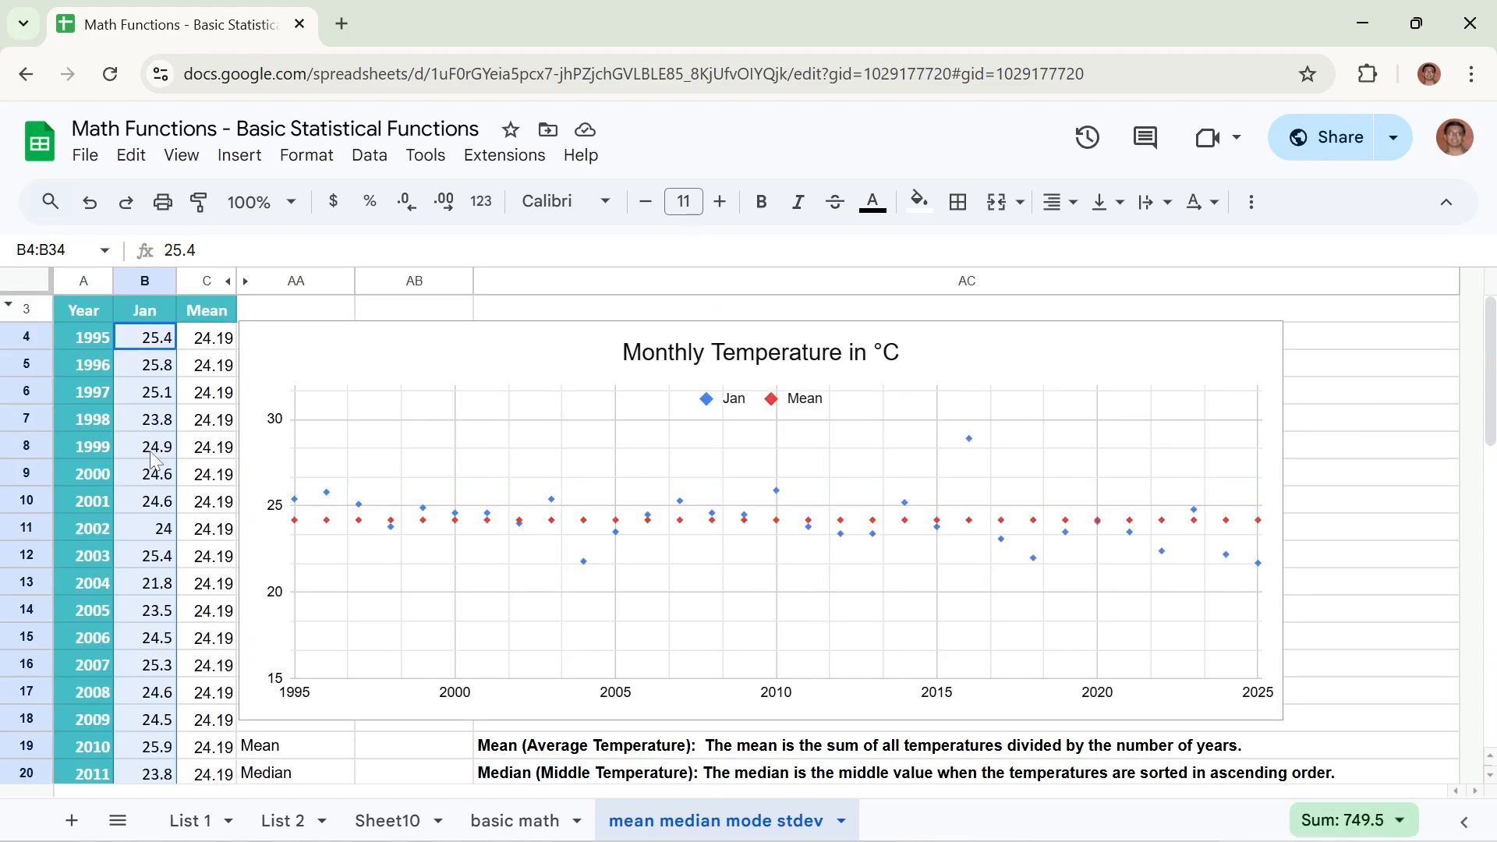
pyautogui.scroll(-4, 155, 461)
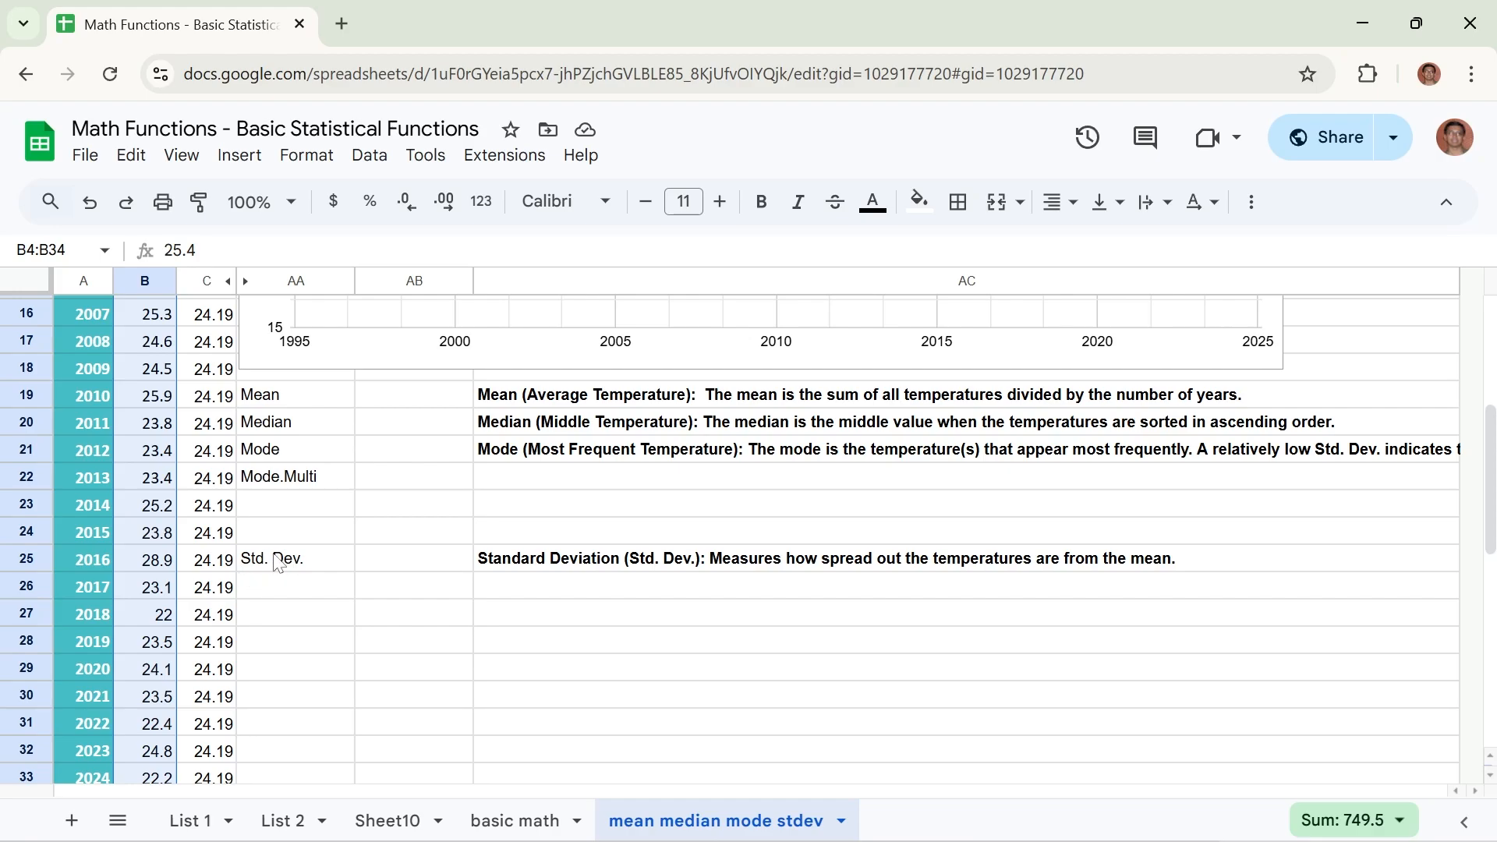
pyautogui.scroll(5, 148, 645)
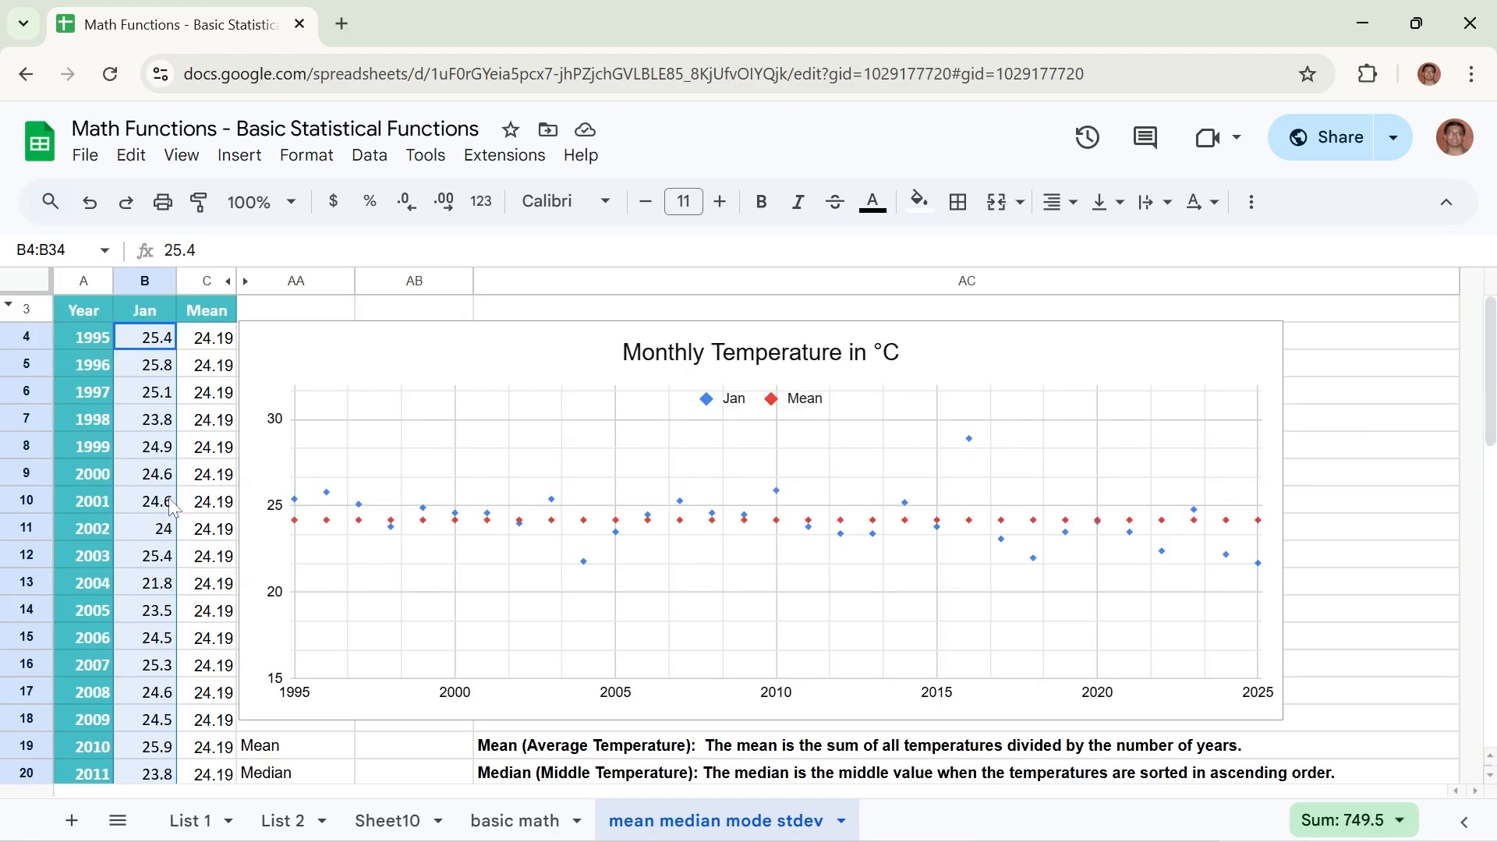
# Step: Calculate the mean January temperature in AB19 with =AVERAGE(B4:B34) and decline the suggested autofill
pyautogui.scroll(-2, 170, 498)
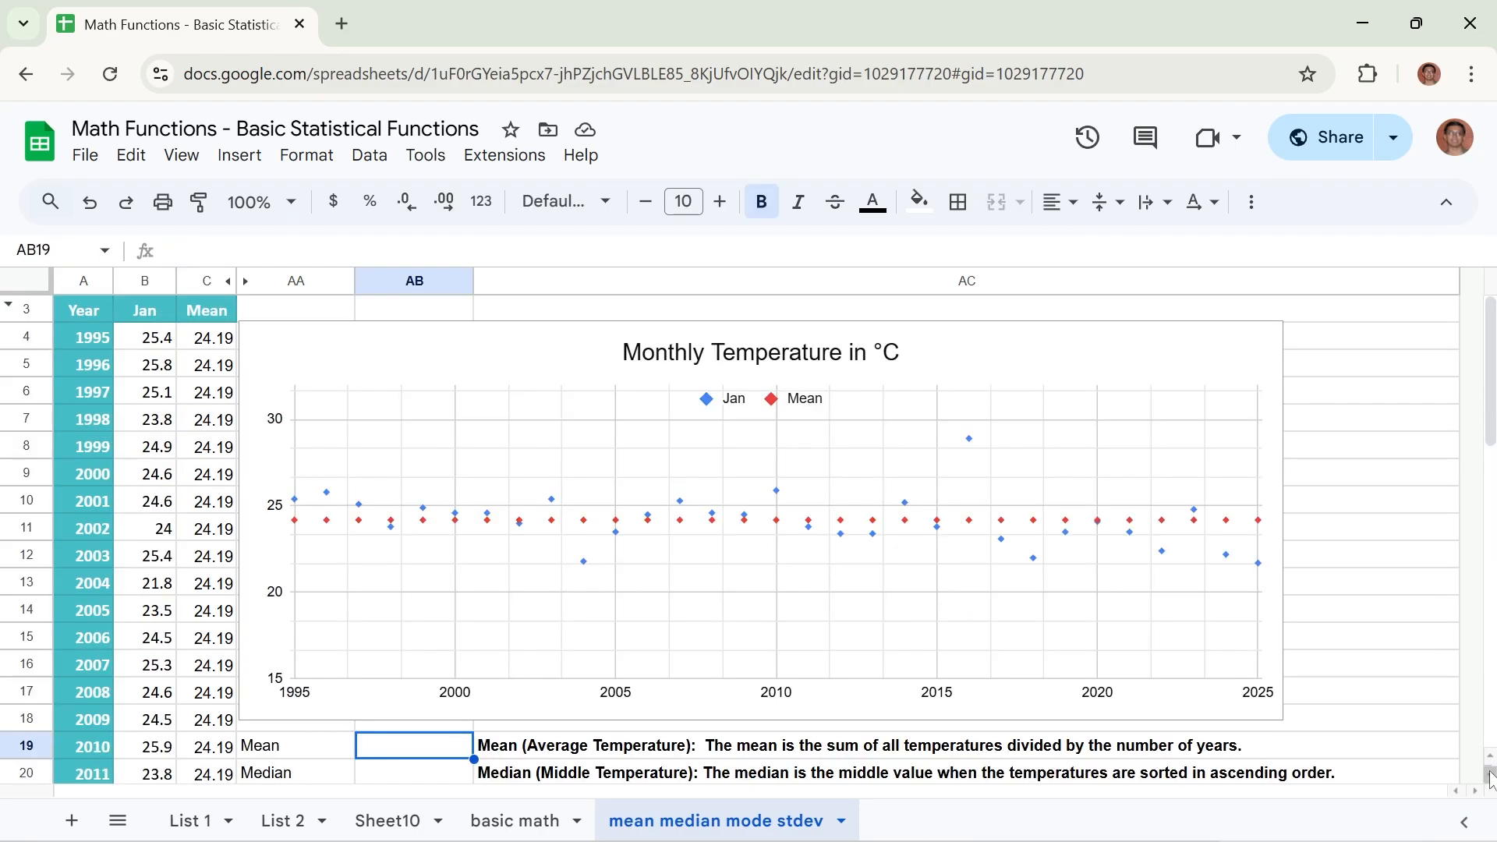
pyautogui.click(1490, 777)
pyautogui.click(1490, 777)
pyautogui.click(1490, 777)
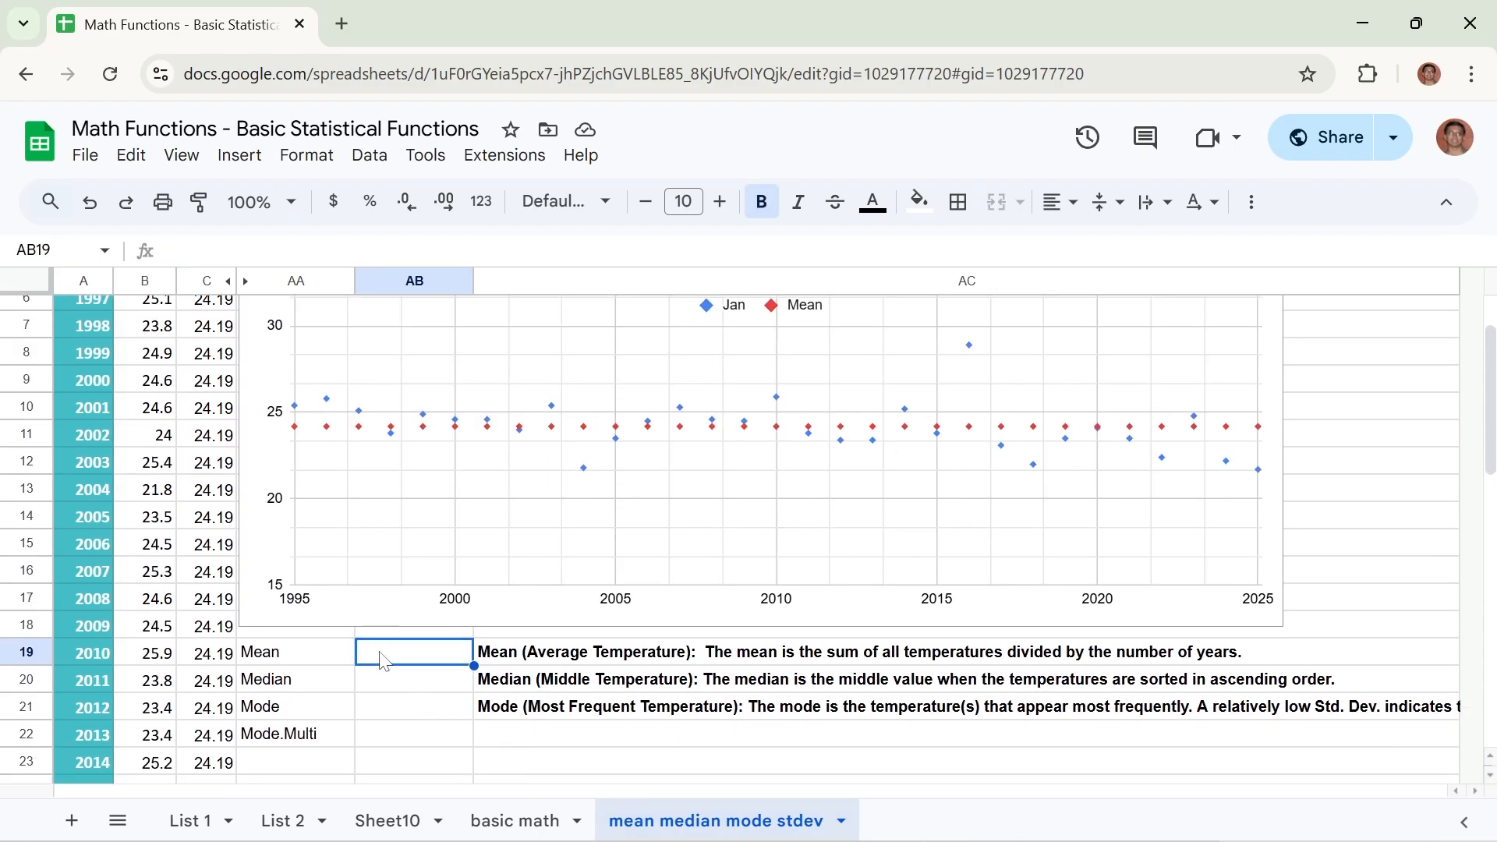
pyautogui.write('=')
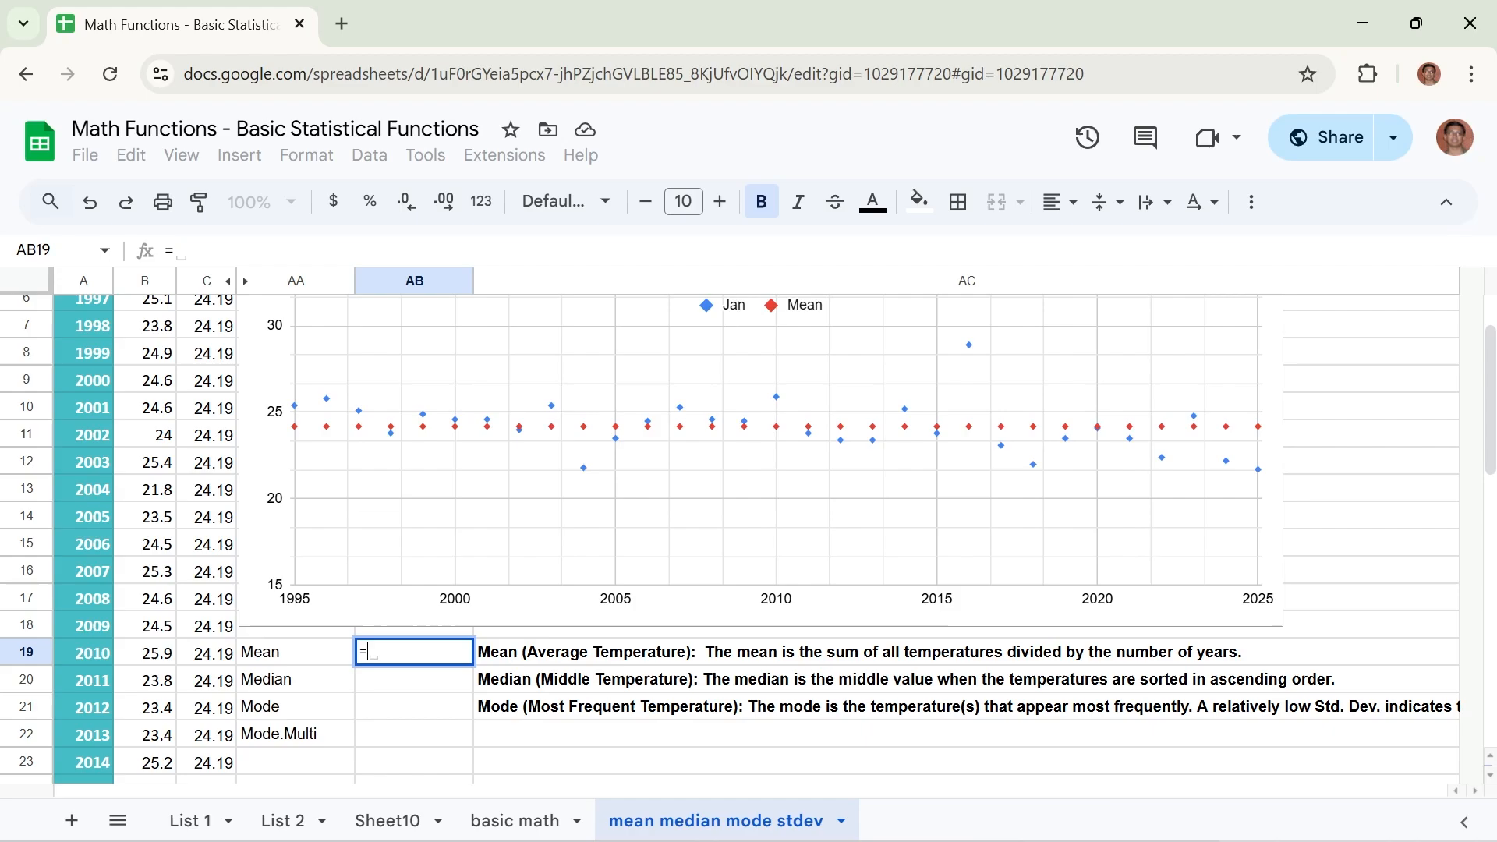
pyautogui.write('AVE')
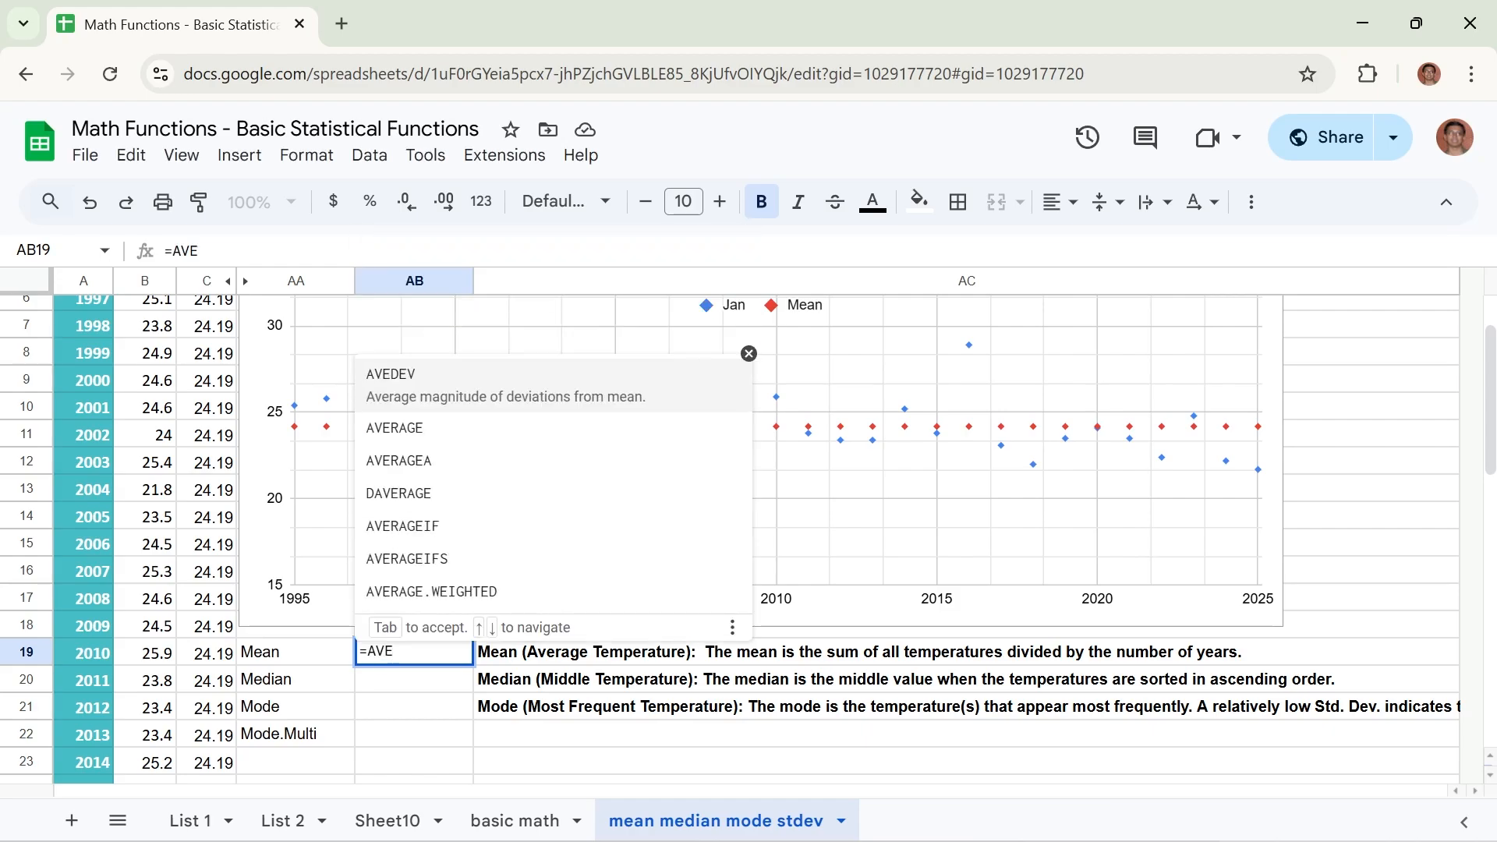
pyautogui.click(414, 413)
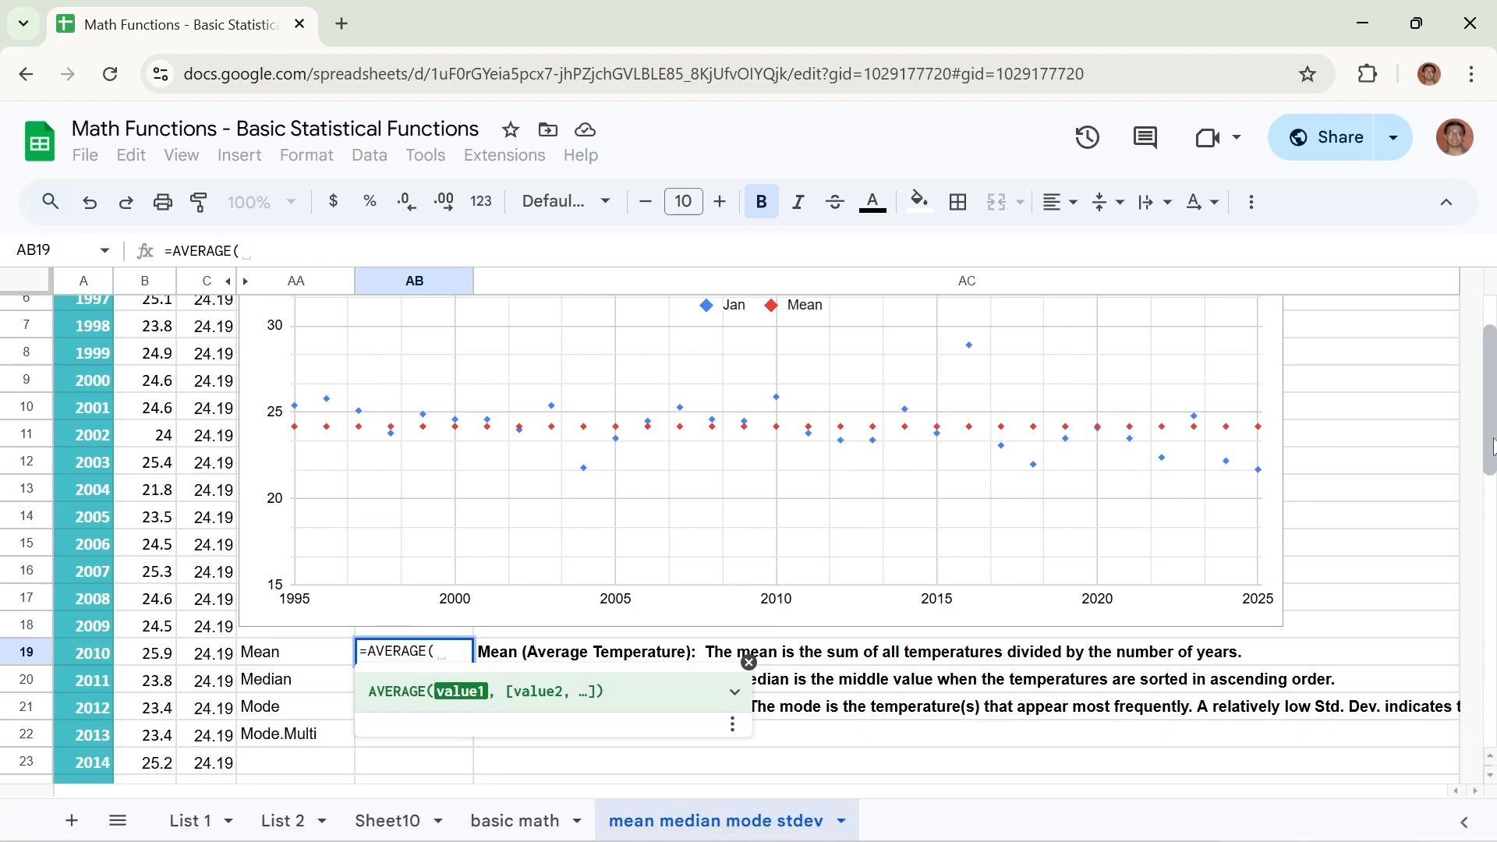
pyautogui.scroll(2, 1491, 447)
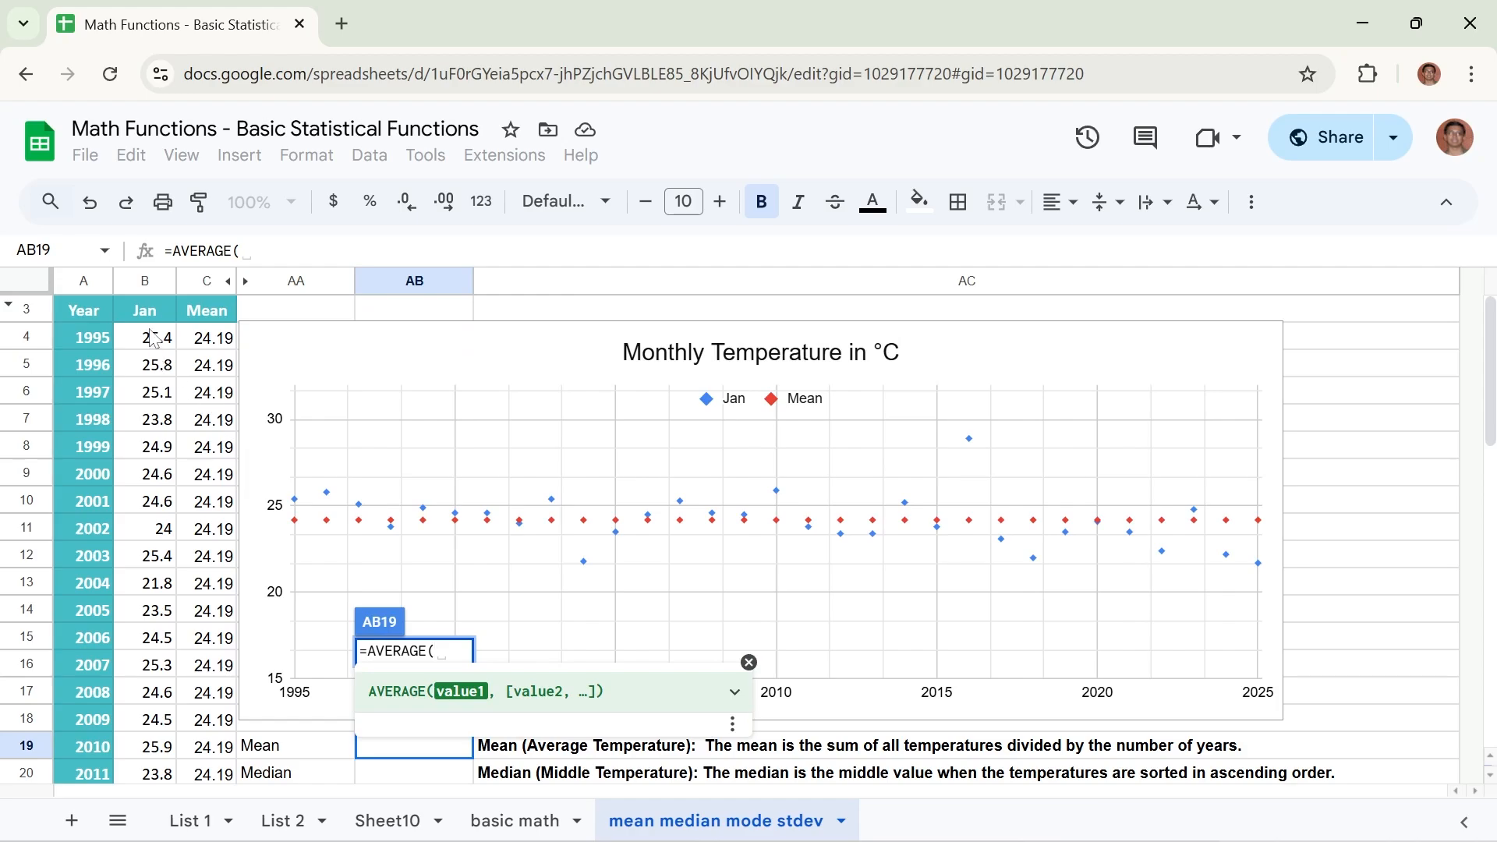
pyautogui.moveTo(153, 344)
pyautogui.mouseDown()
pyautogui.moveTo(141, 465)
pyautogui.moveTo(149, 344)
pyautogui.mouseUp()
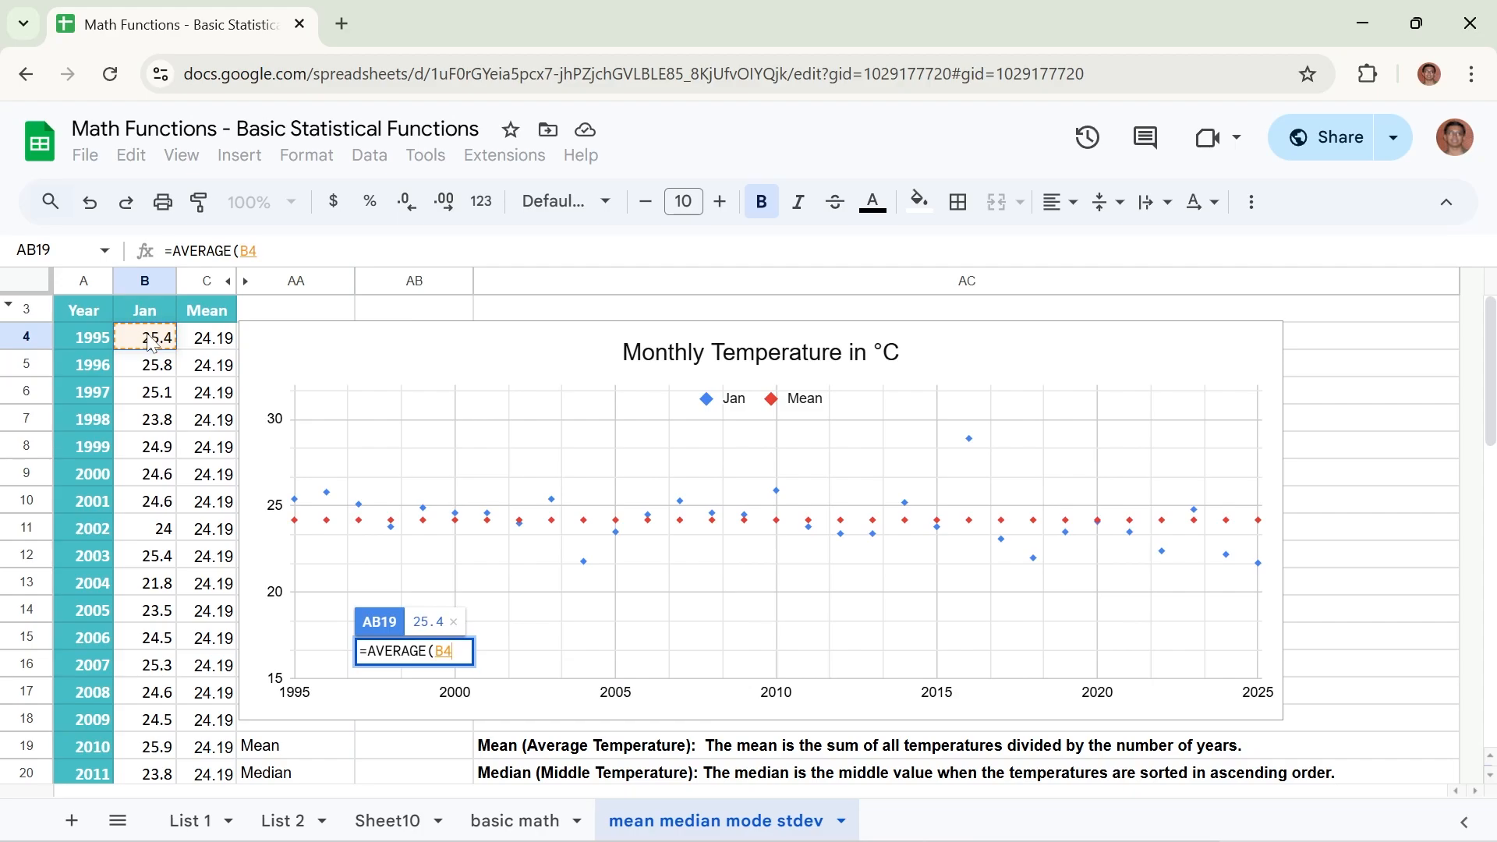
pyautogui.moveTo(141, 355); pyautogui.dragTo(165, 636)
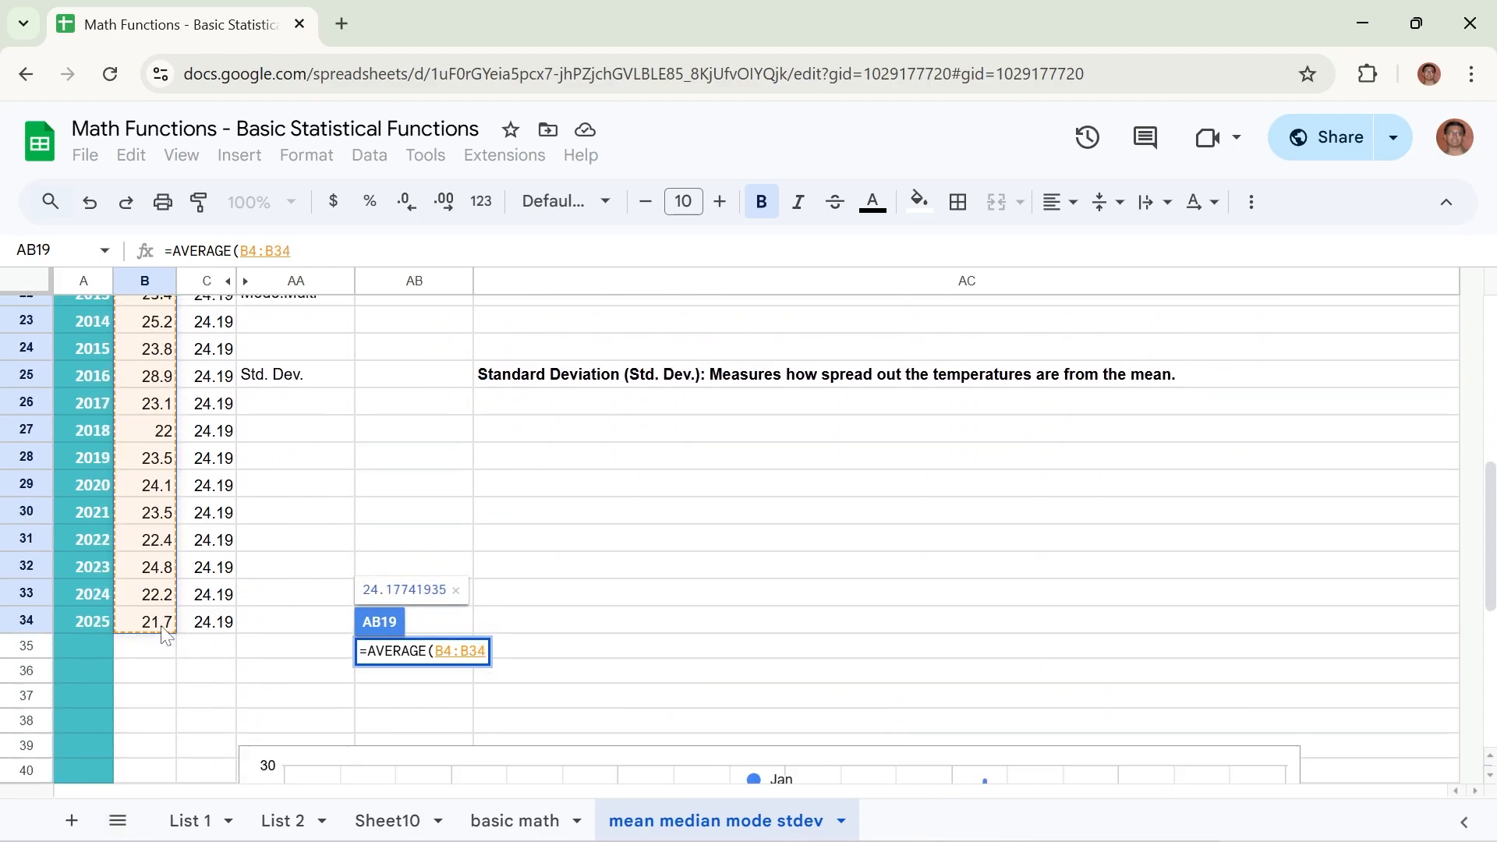
pyautogui.click(317, 256)
pyautogui.write(')')
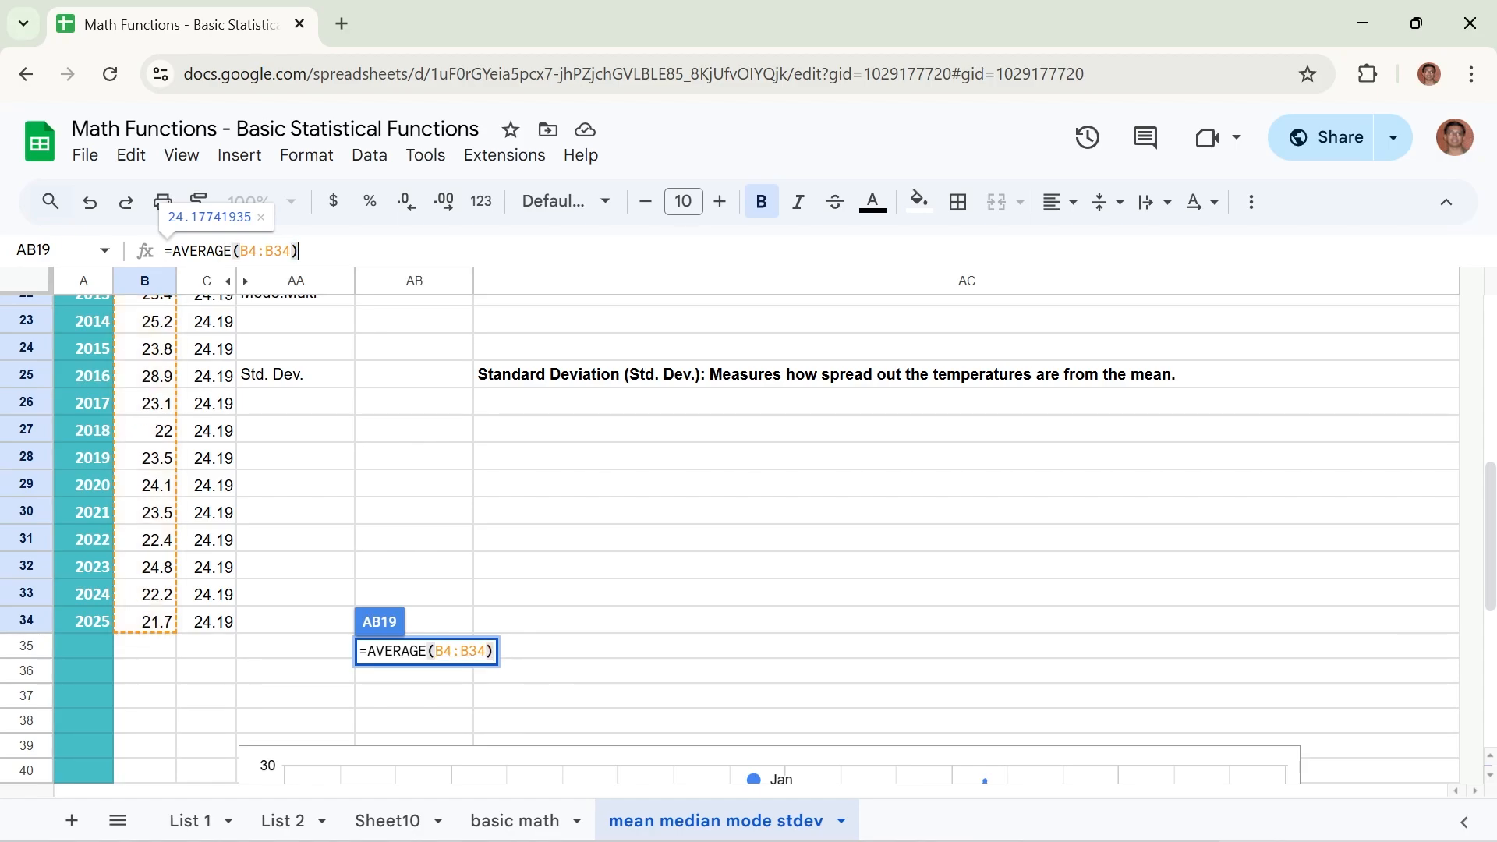
pyautogui.press('Return')
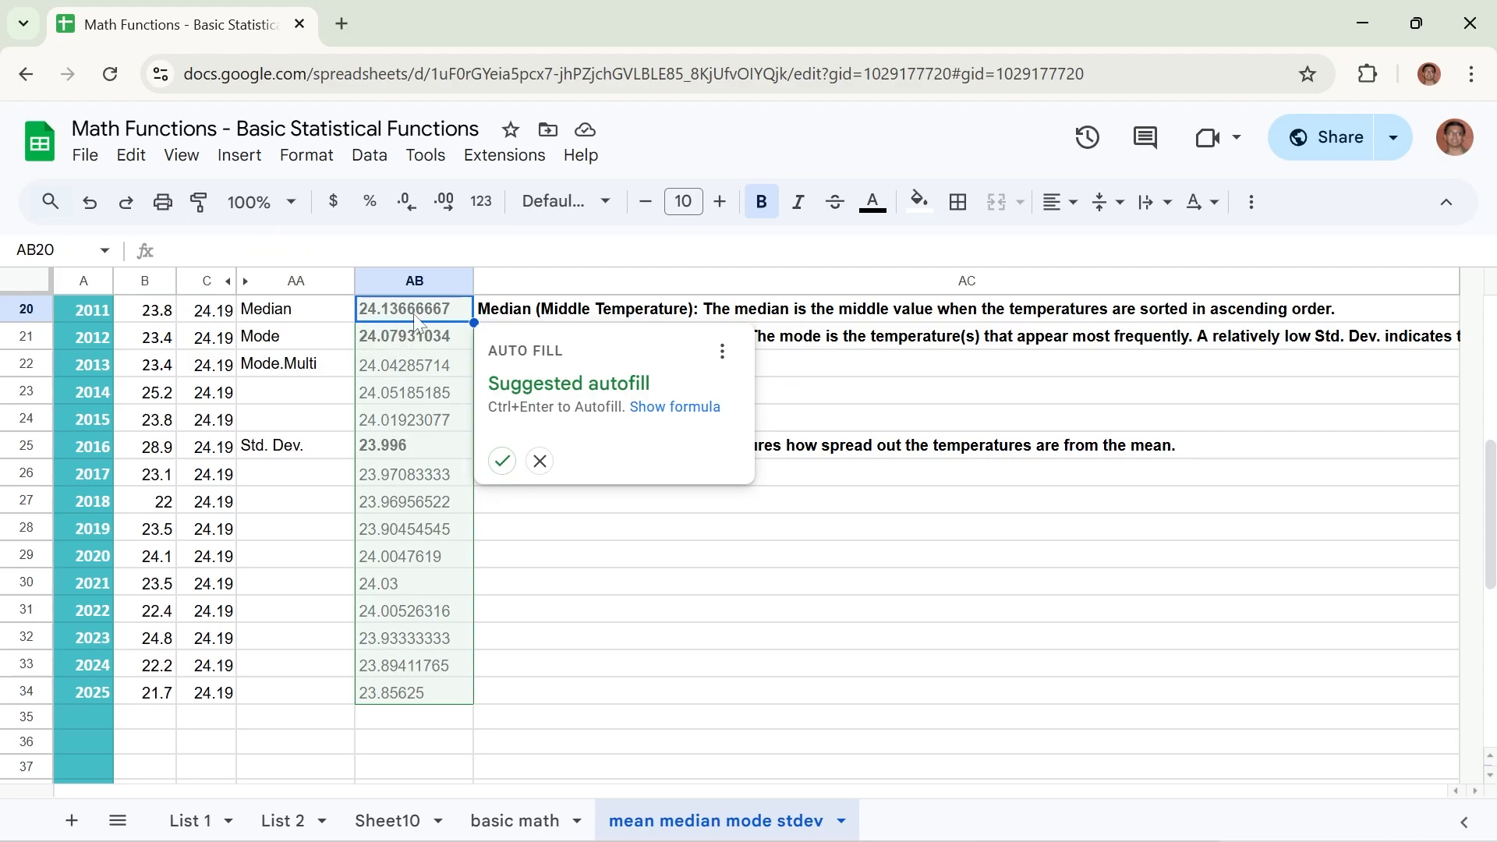
pyautogui.click(541, 461)
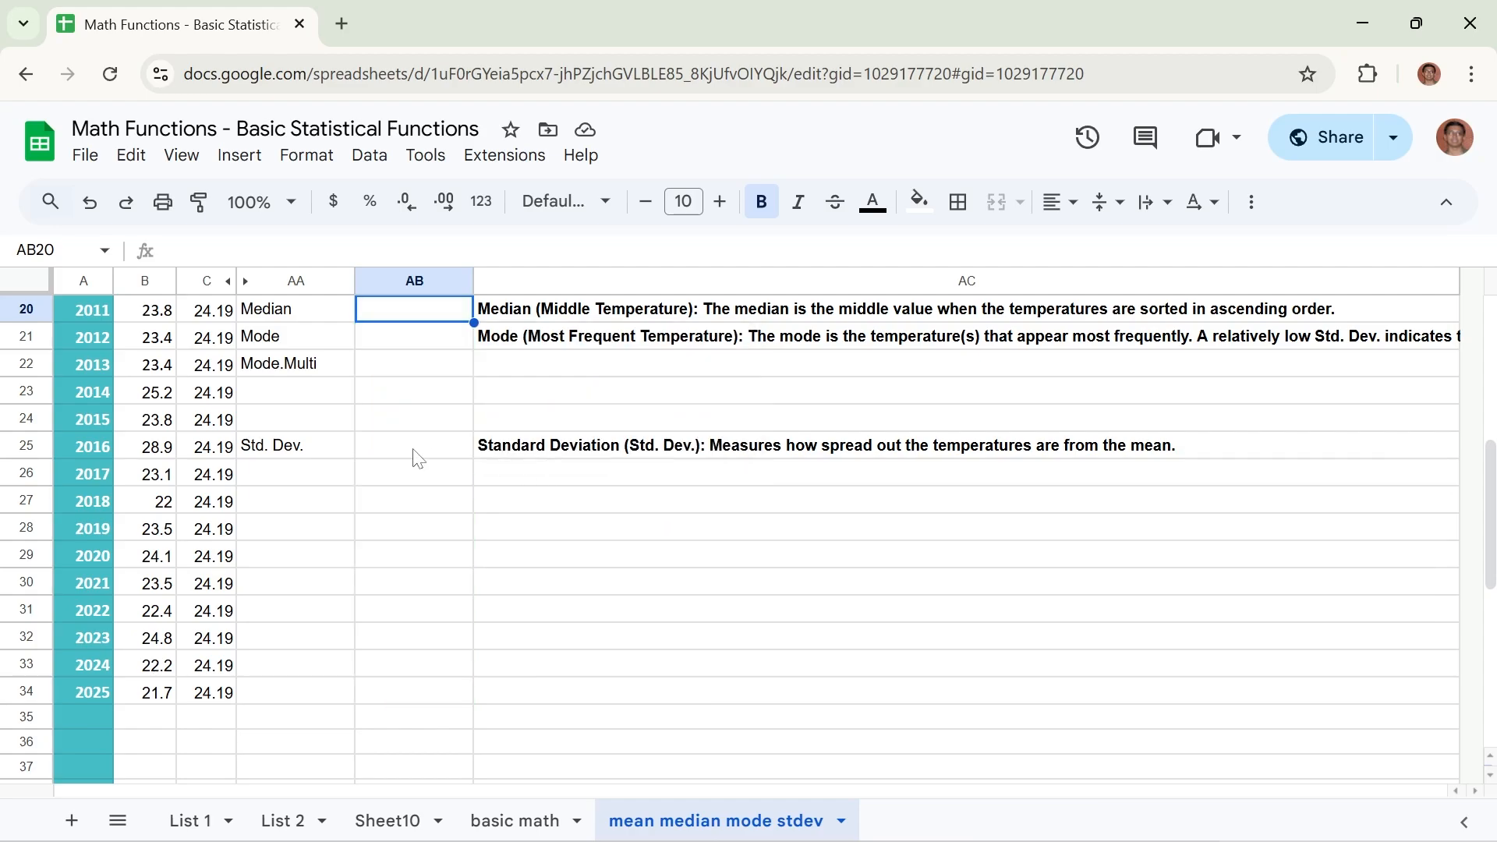
# Step: Check the mean in AB19 against the January data and give the cell the Number format with two decimals
pyautogui.scroll(6, 401, 448)
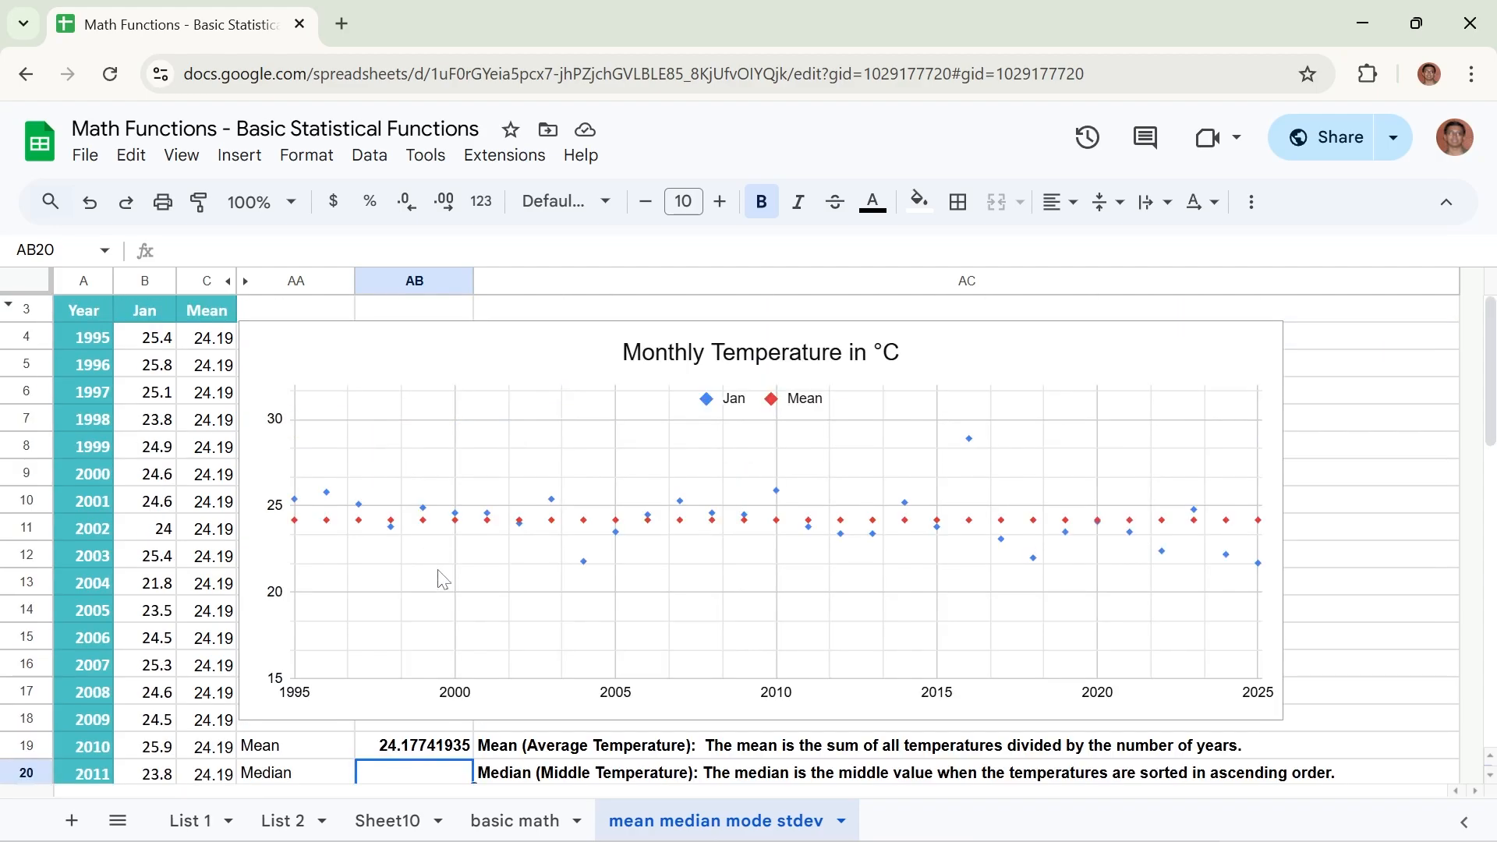
pyautogui.click(383, 747)
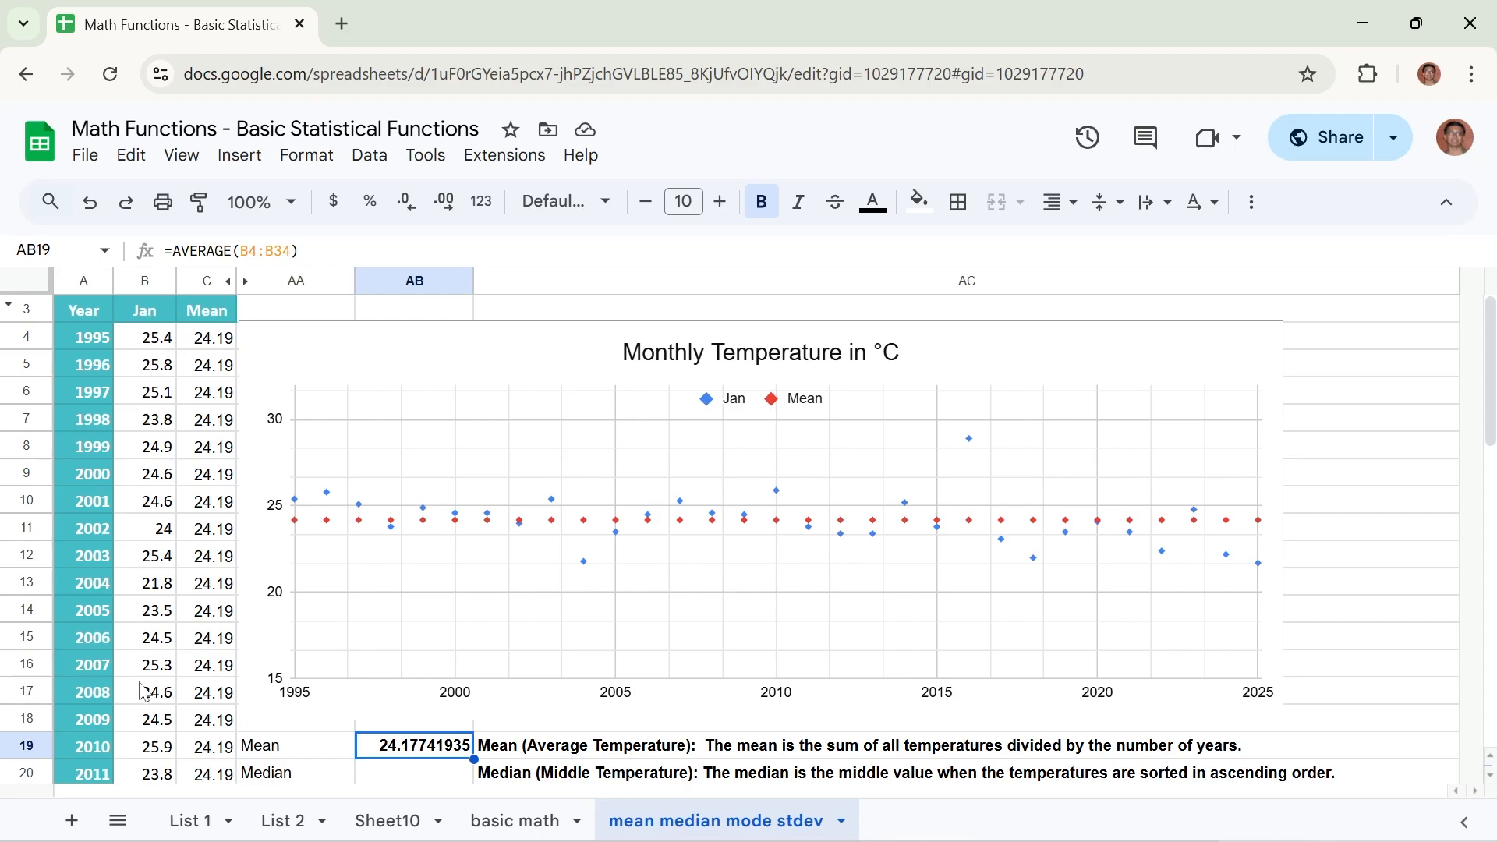
pyautogui.scroll(-5, 143, 686)
pyautogui.scroll(5, 143, 686)
pyautogui.scroll(-10, 143, 686)
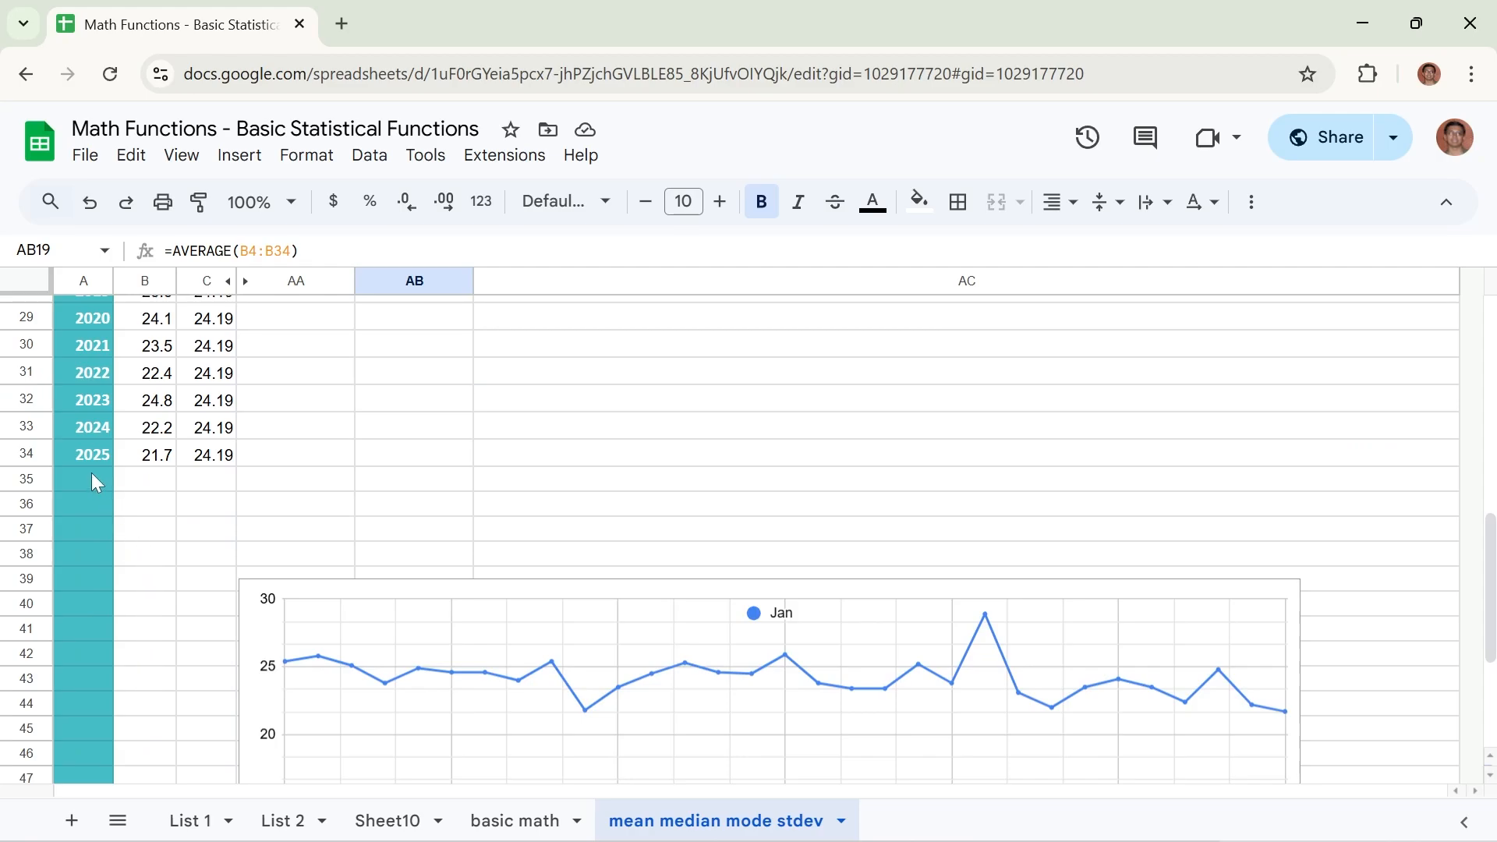
pyautogui.scroll(10, 129, 476)
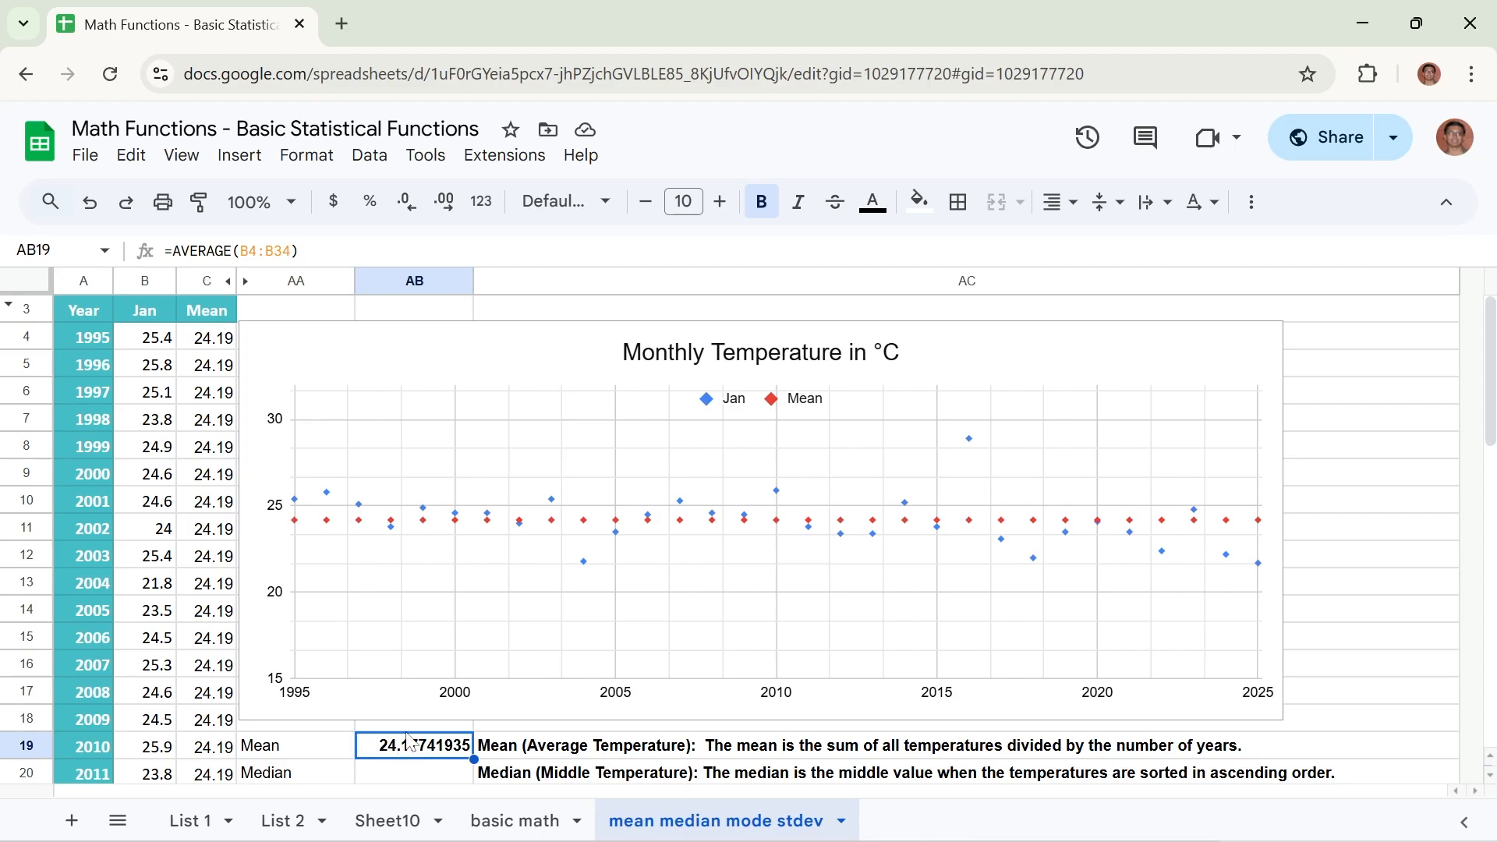
pyautogui.click(309, 160)
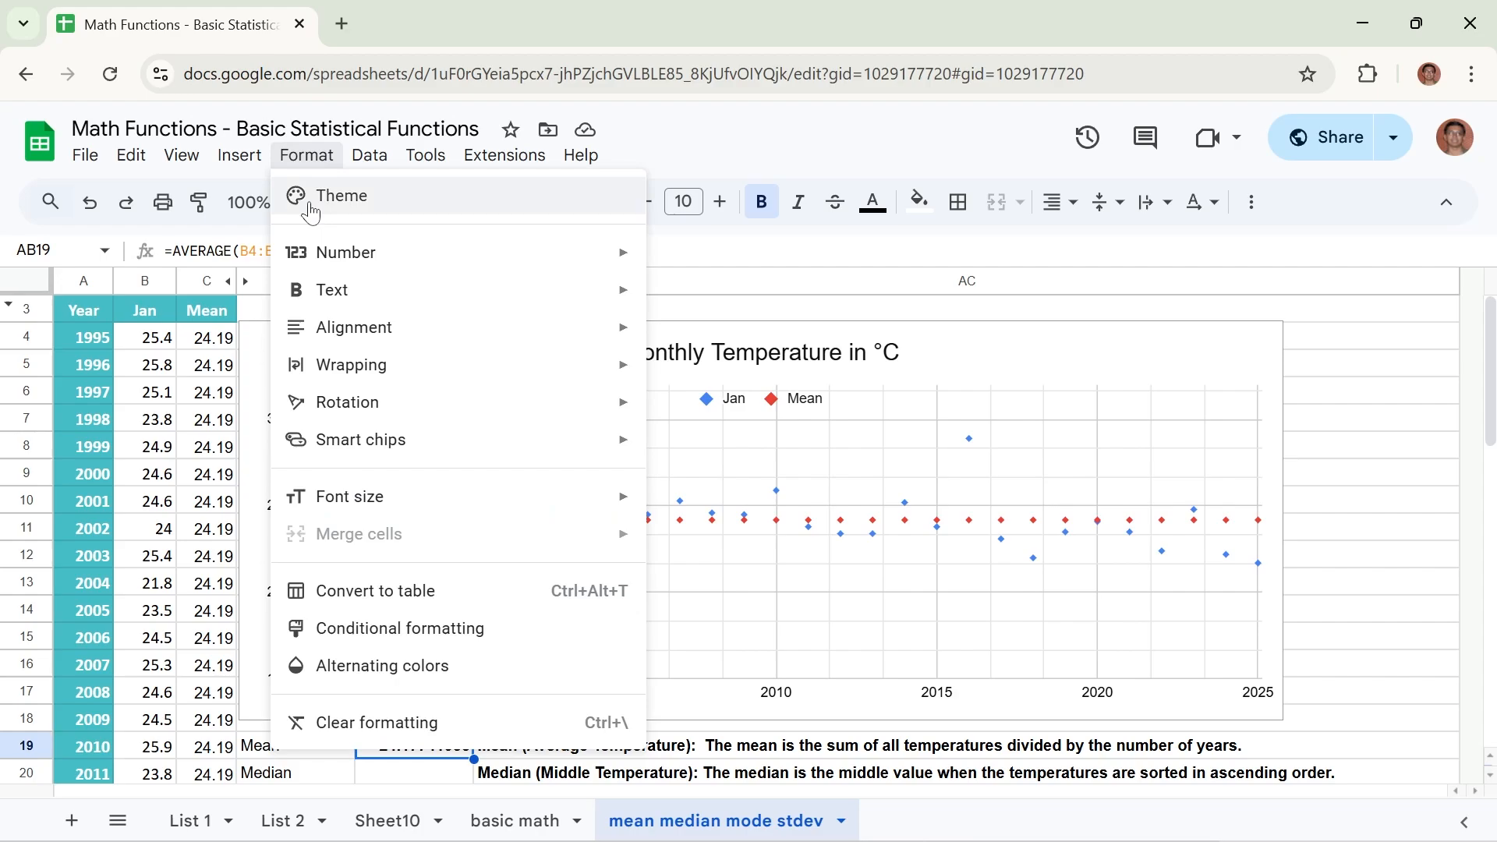
pyautogui.moveTo(331, 253)
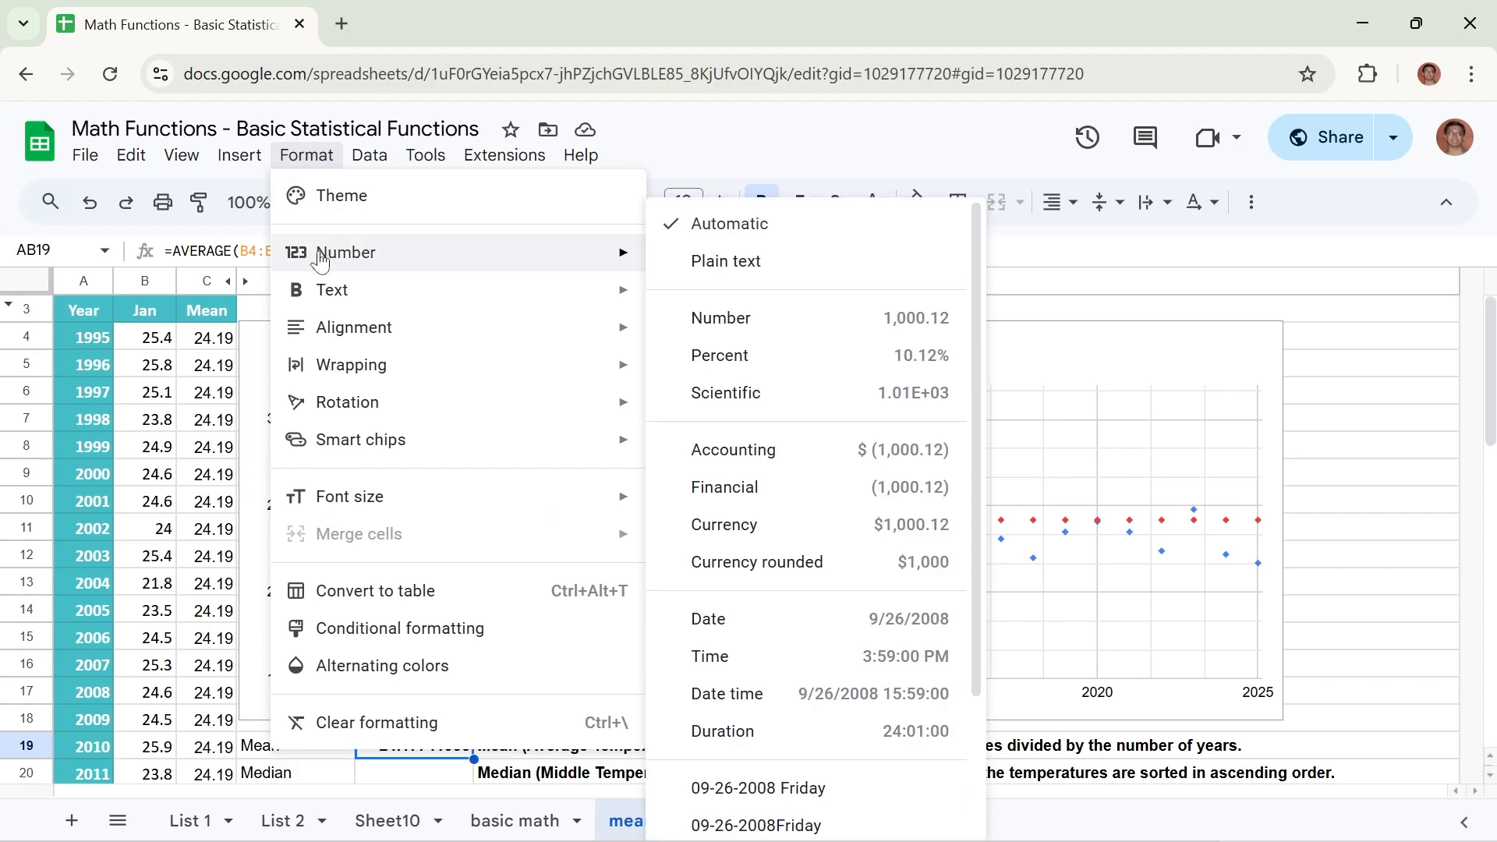
pyautogui.click(843, 318)
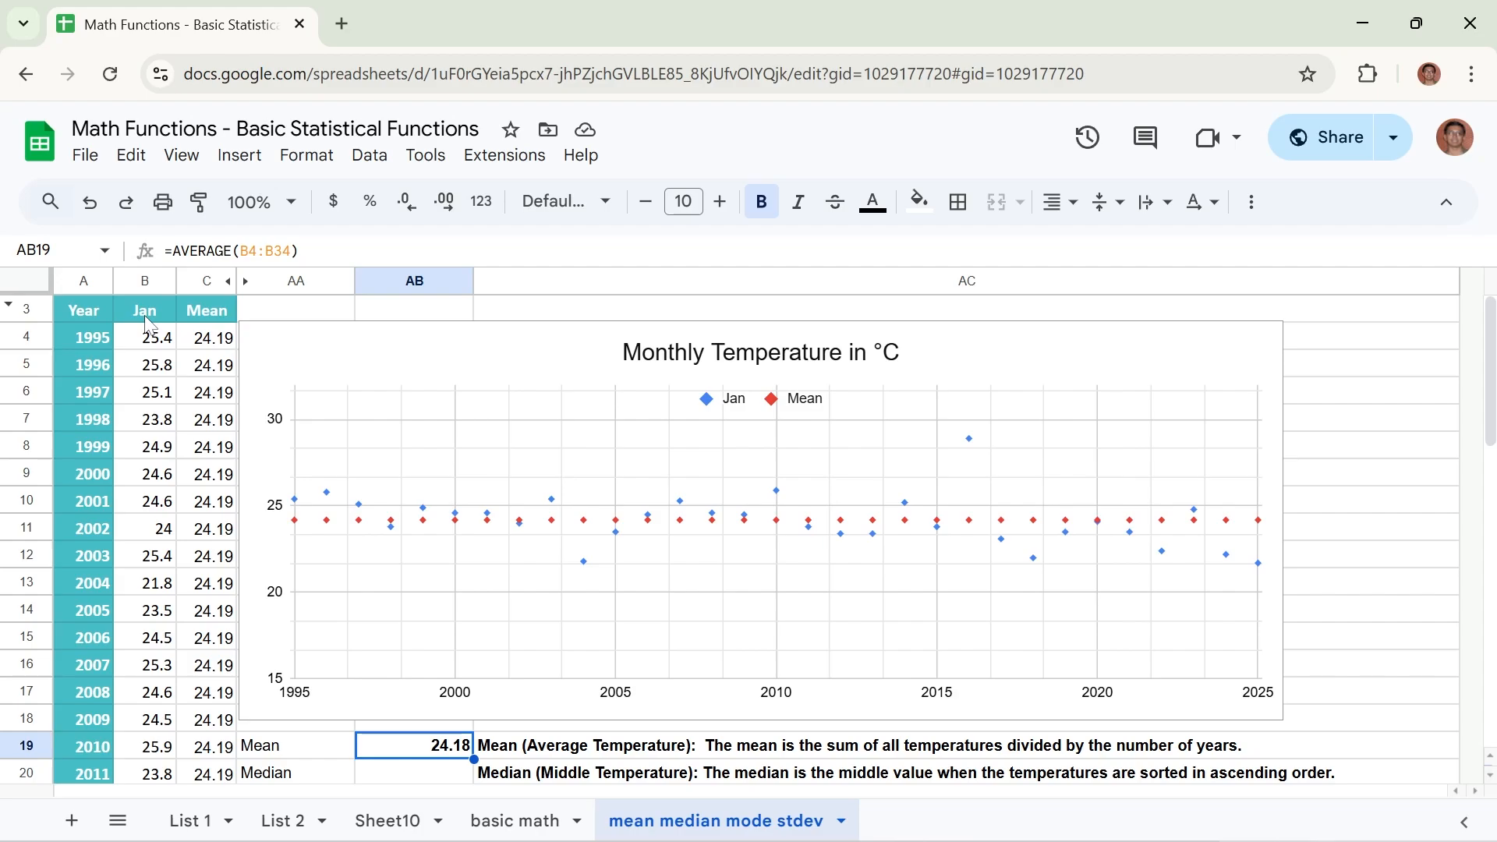
# Step: Copy the January temperatures in B4:B34 and paste them into a new sheet starting at A1
pyautogui.click(281, 776)
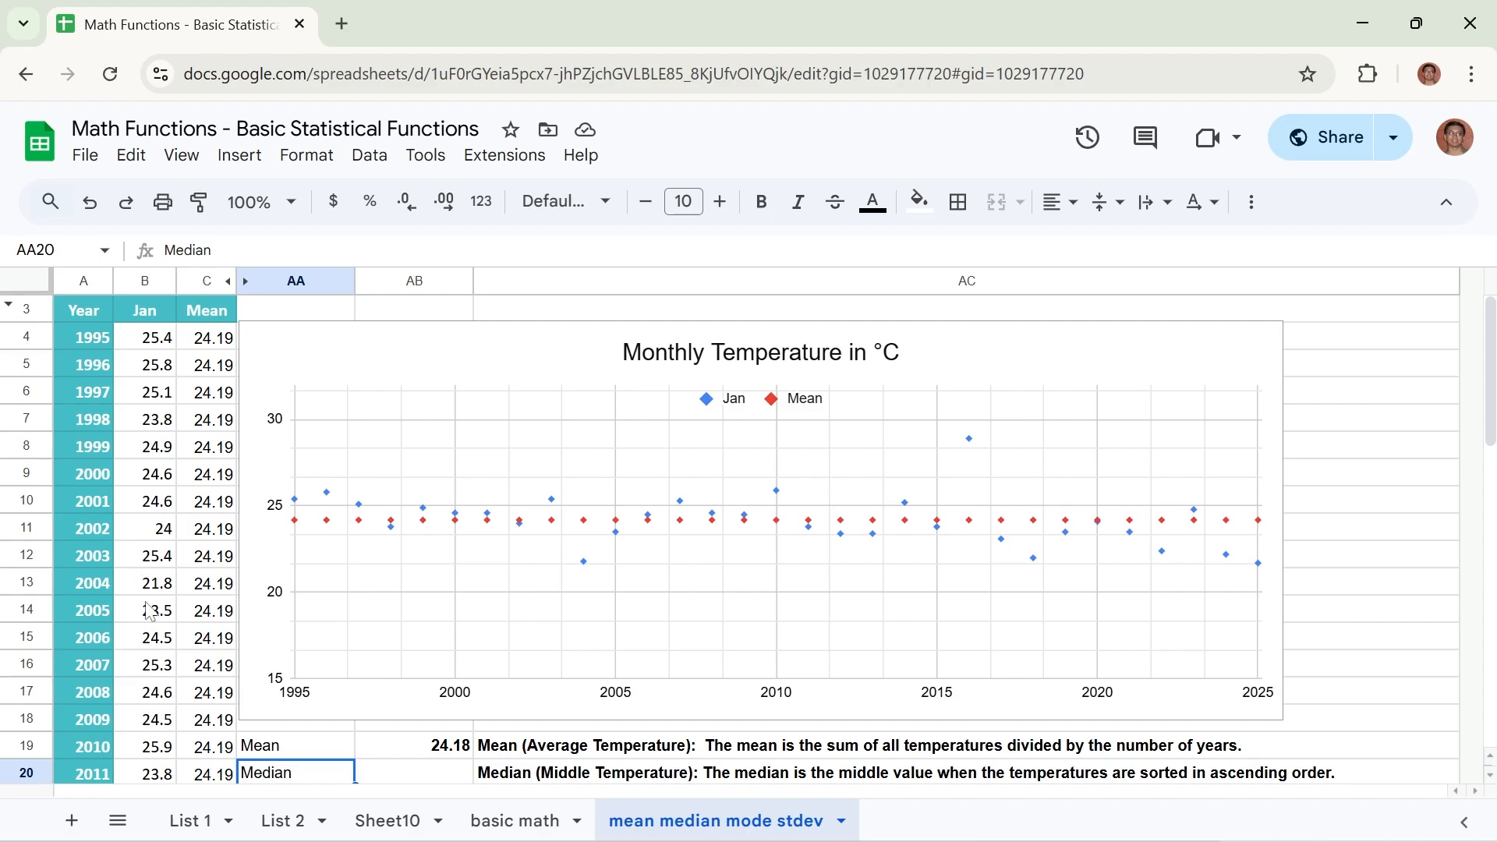
pyautogui.click(160, 349)
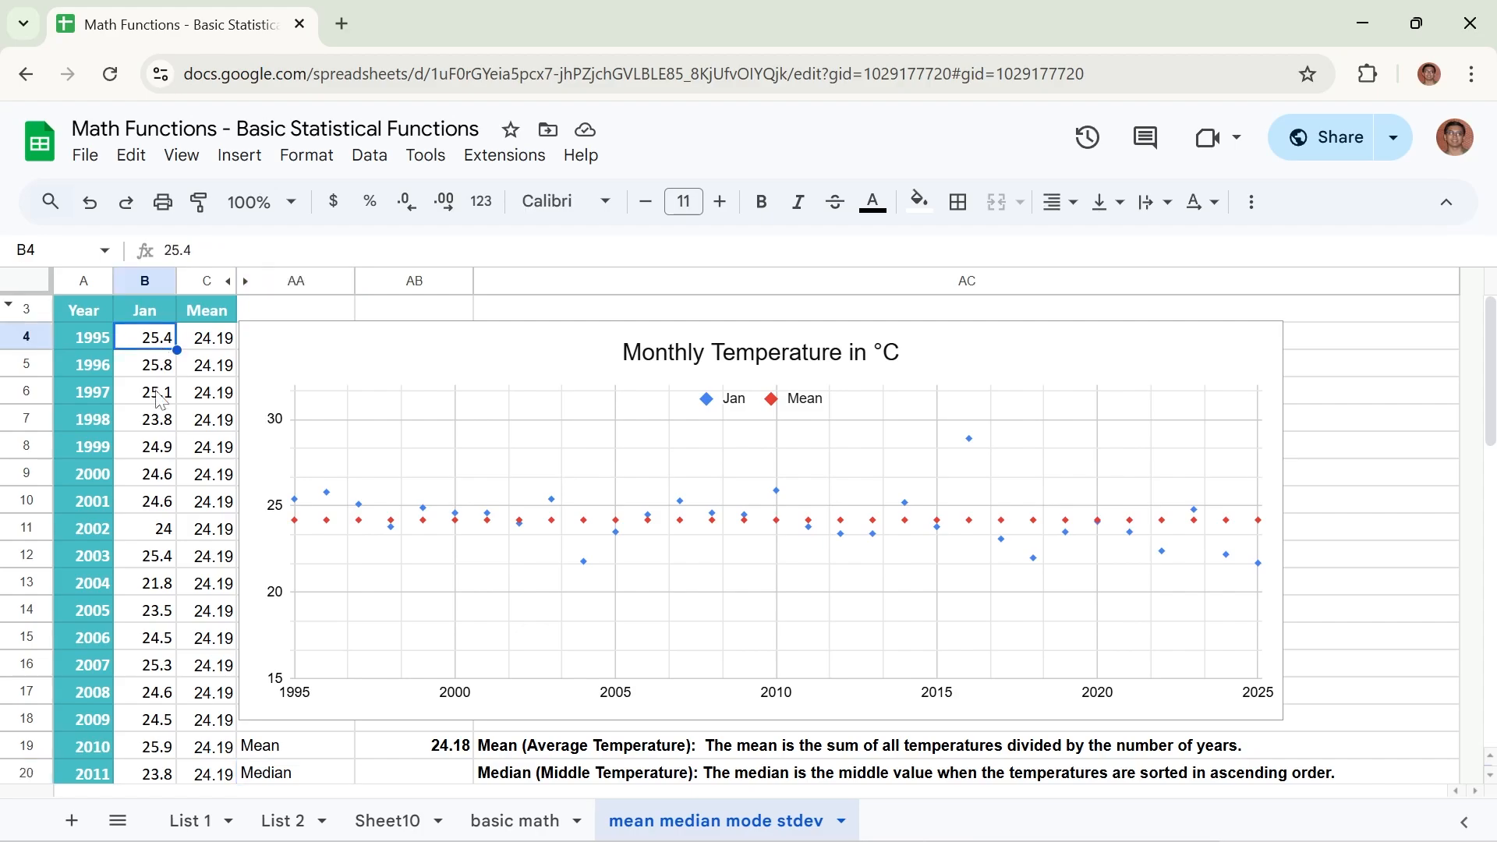
pyautogui.scroll(-8, 160, 367)
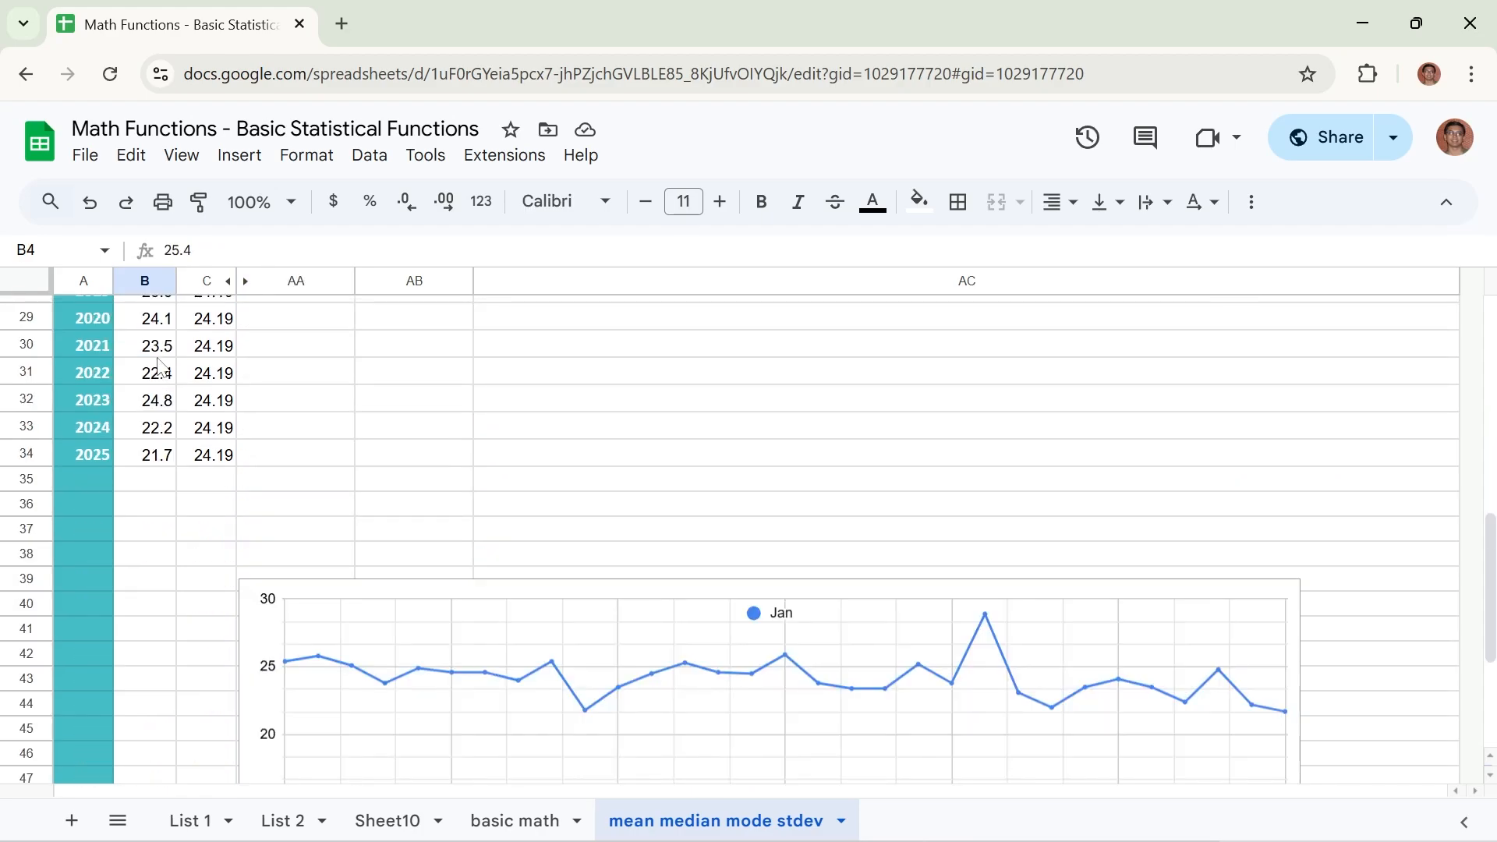
pyautogui.keyDown('shift'); pyautogui.click(155, 459); pyautogui.keyUp('shift')
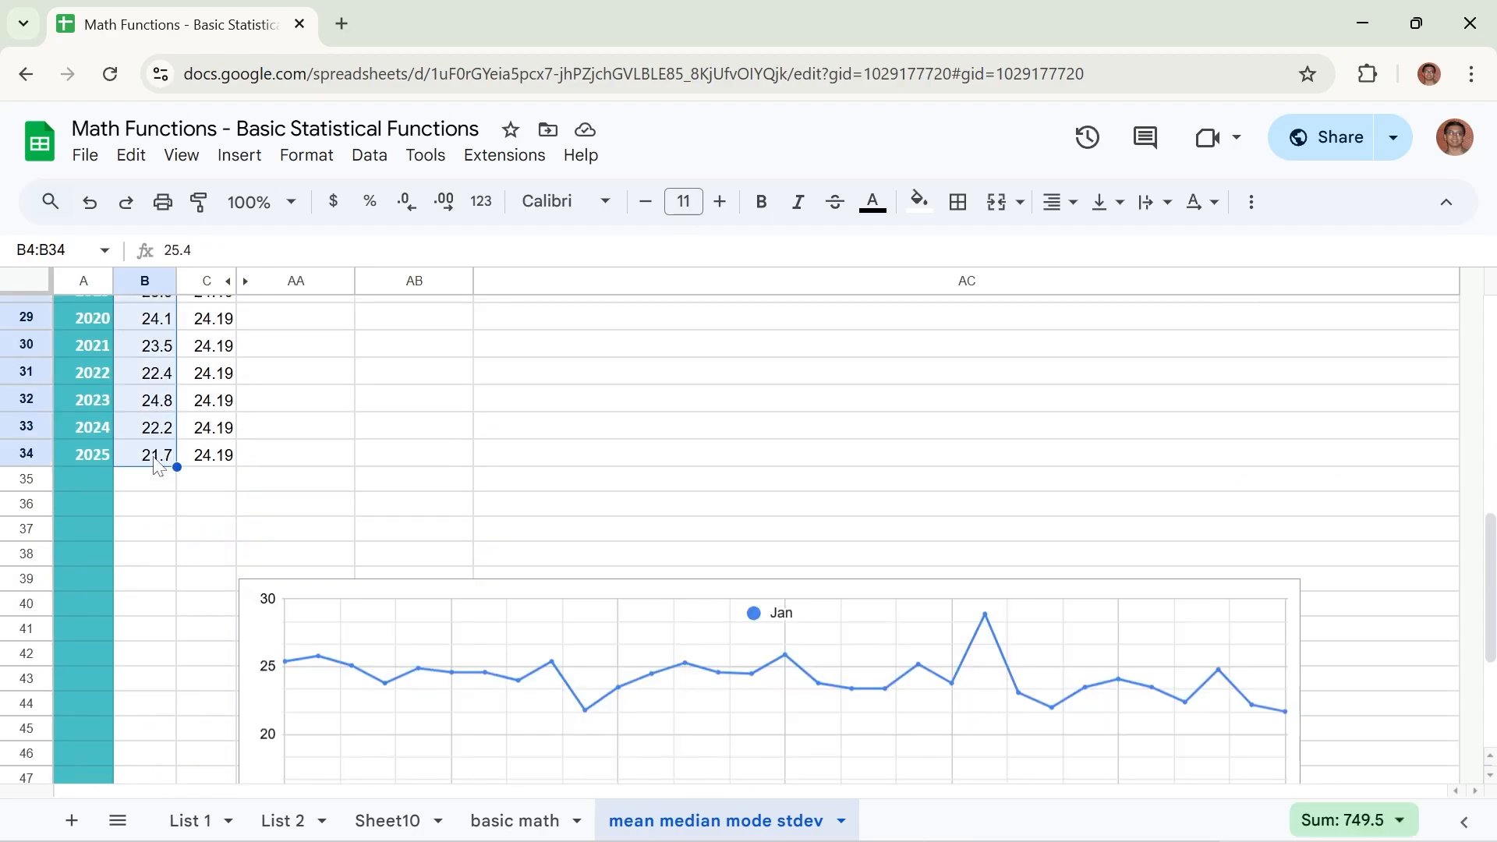
pyautogui.hotkey('ctrl', 'c')
pyautogui.click(71, 820)
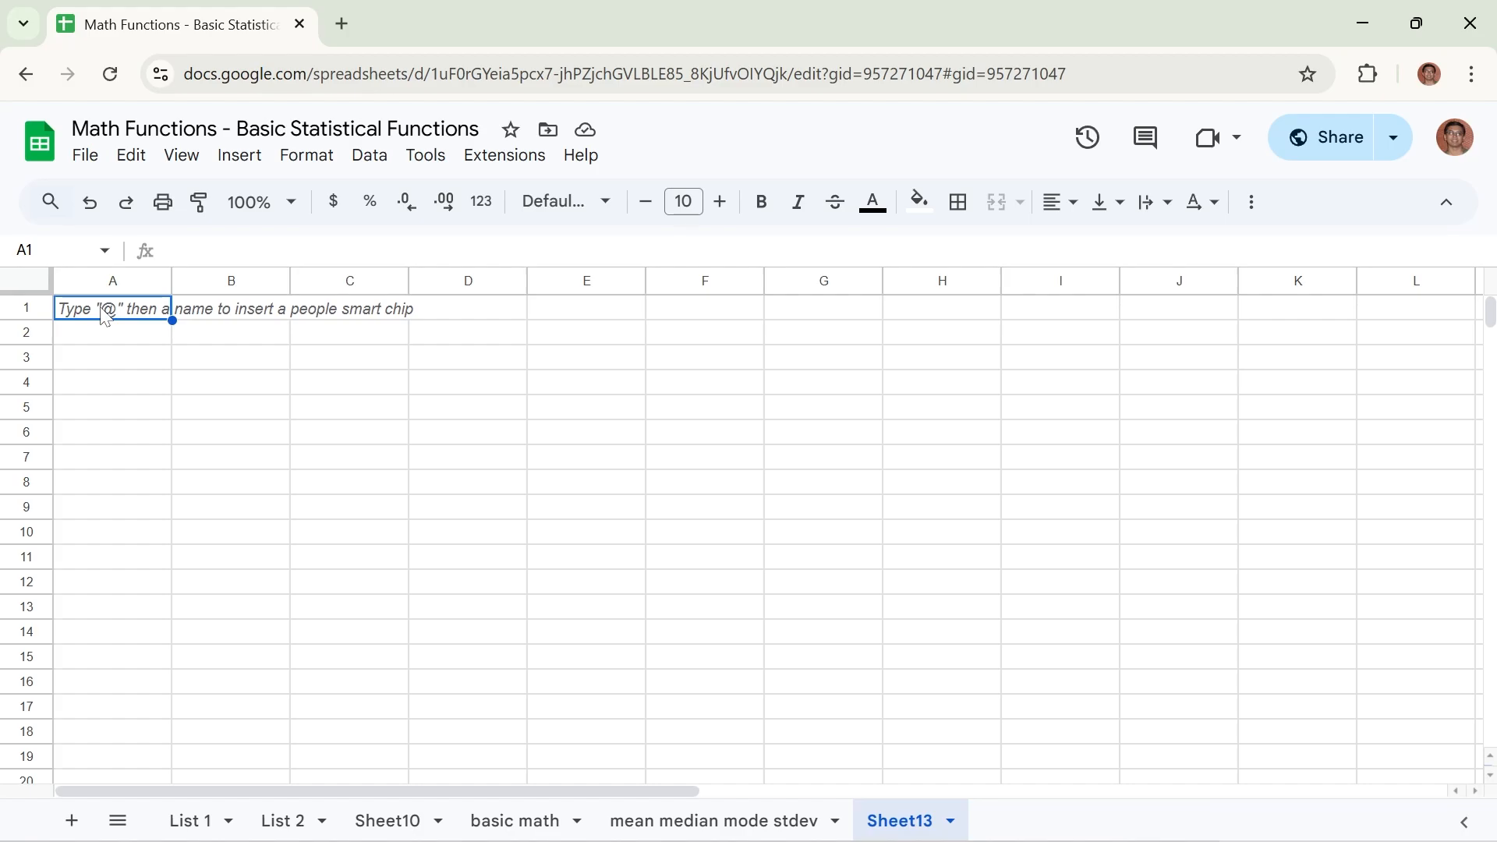
pyautogui.hotkey('ctrl', 'v')
# Step: Sort the pasted temperatures in column A in ascending order and look through the list for its middle value
pyautogui.click(115, 285)
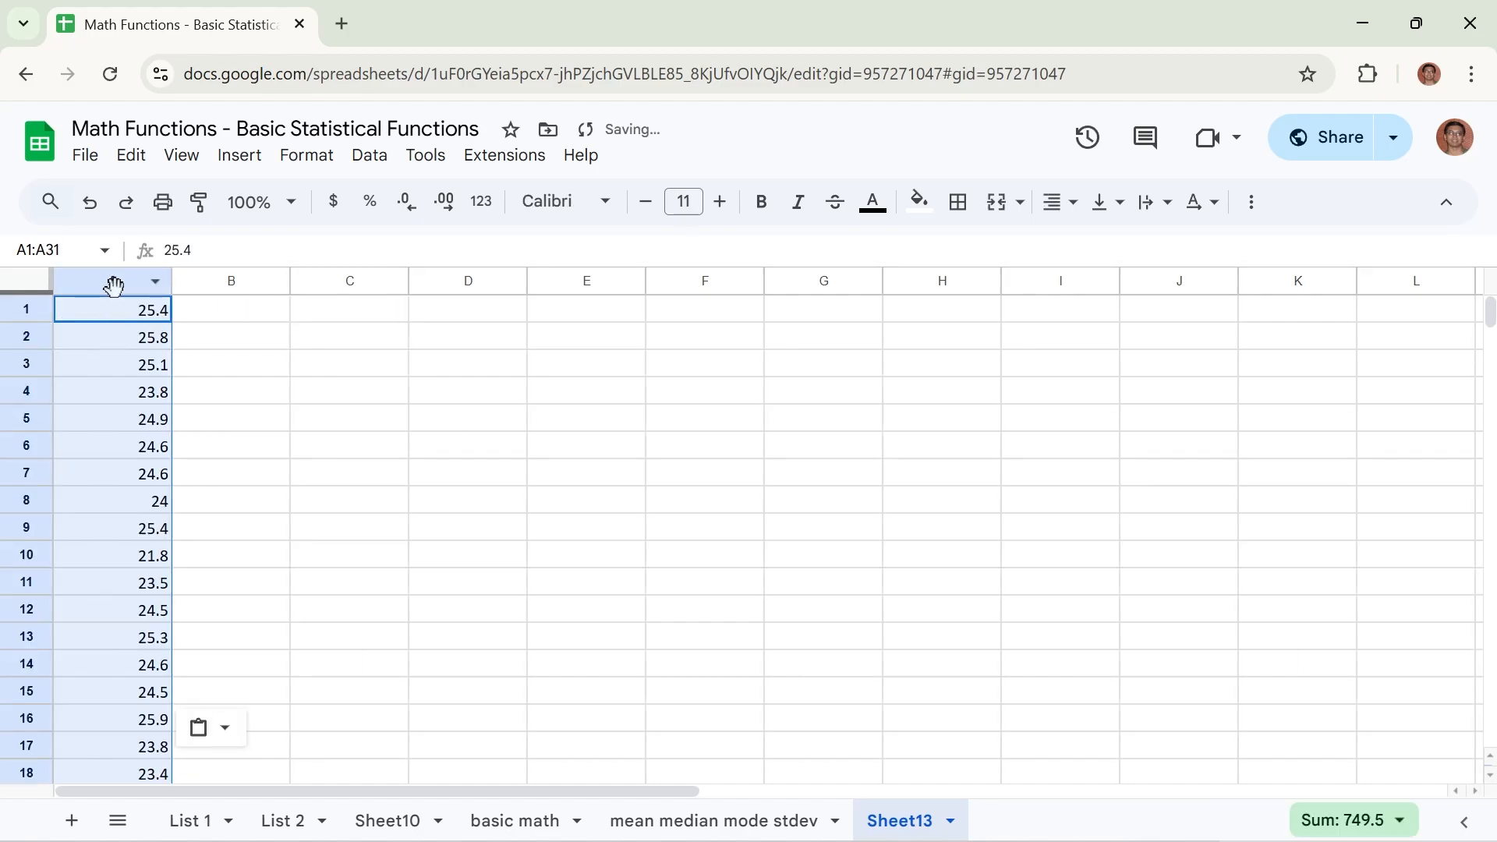
pyautogui.rightClick(154, 286)
pyautogui.click(336, 696)
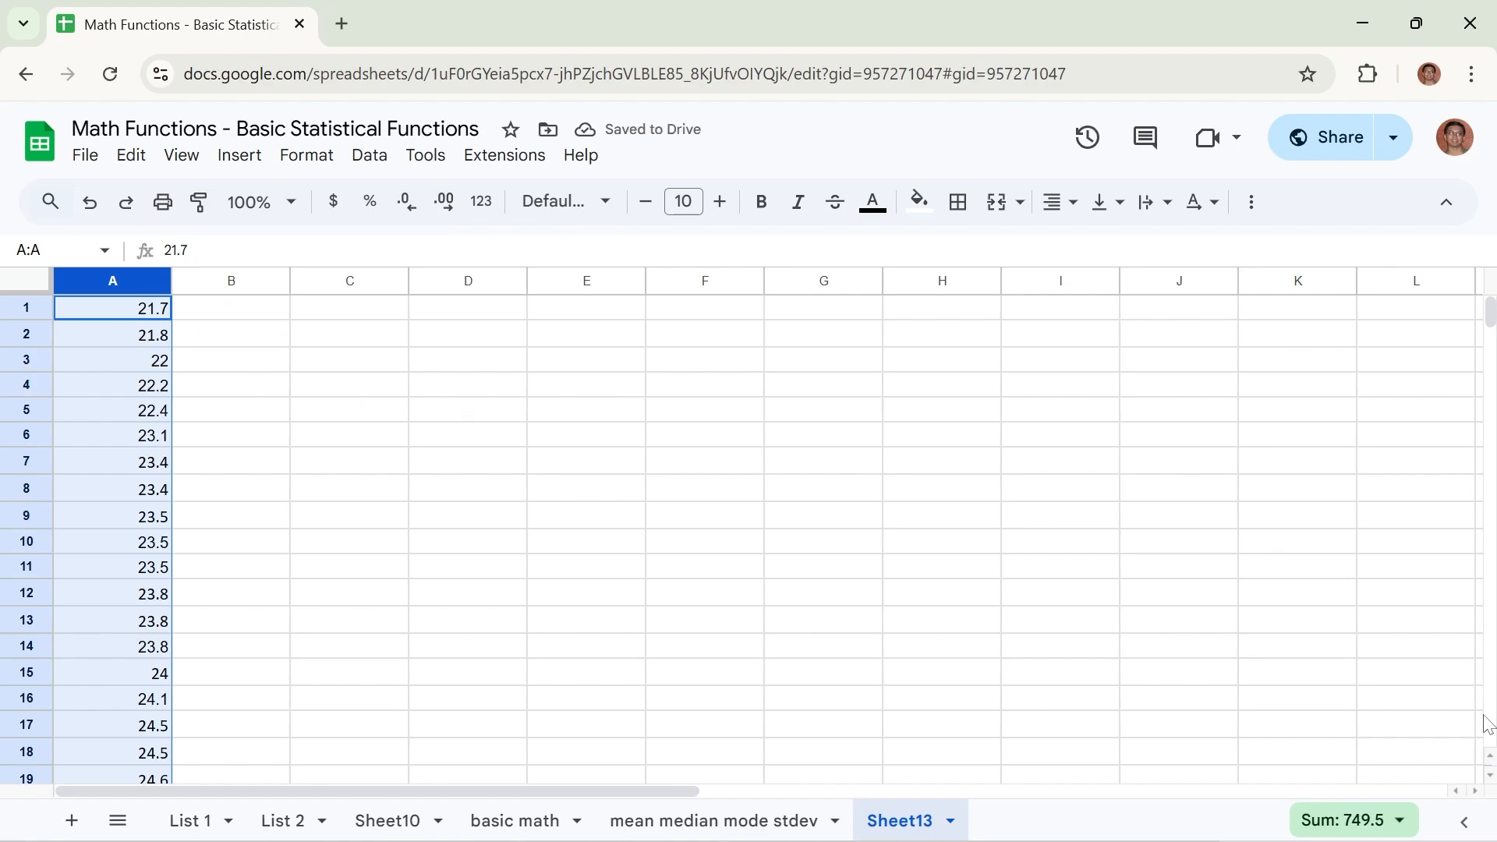
pyautogui.scroll(-7, 1491, 778)
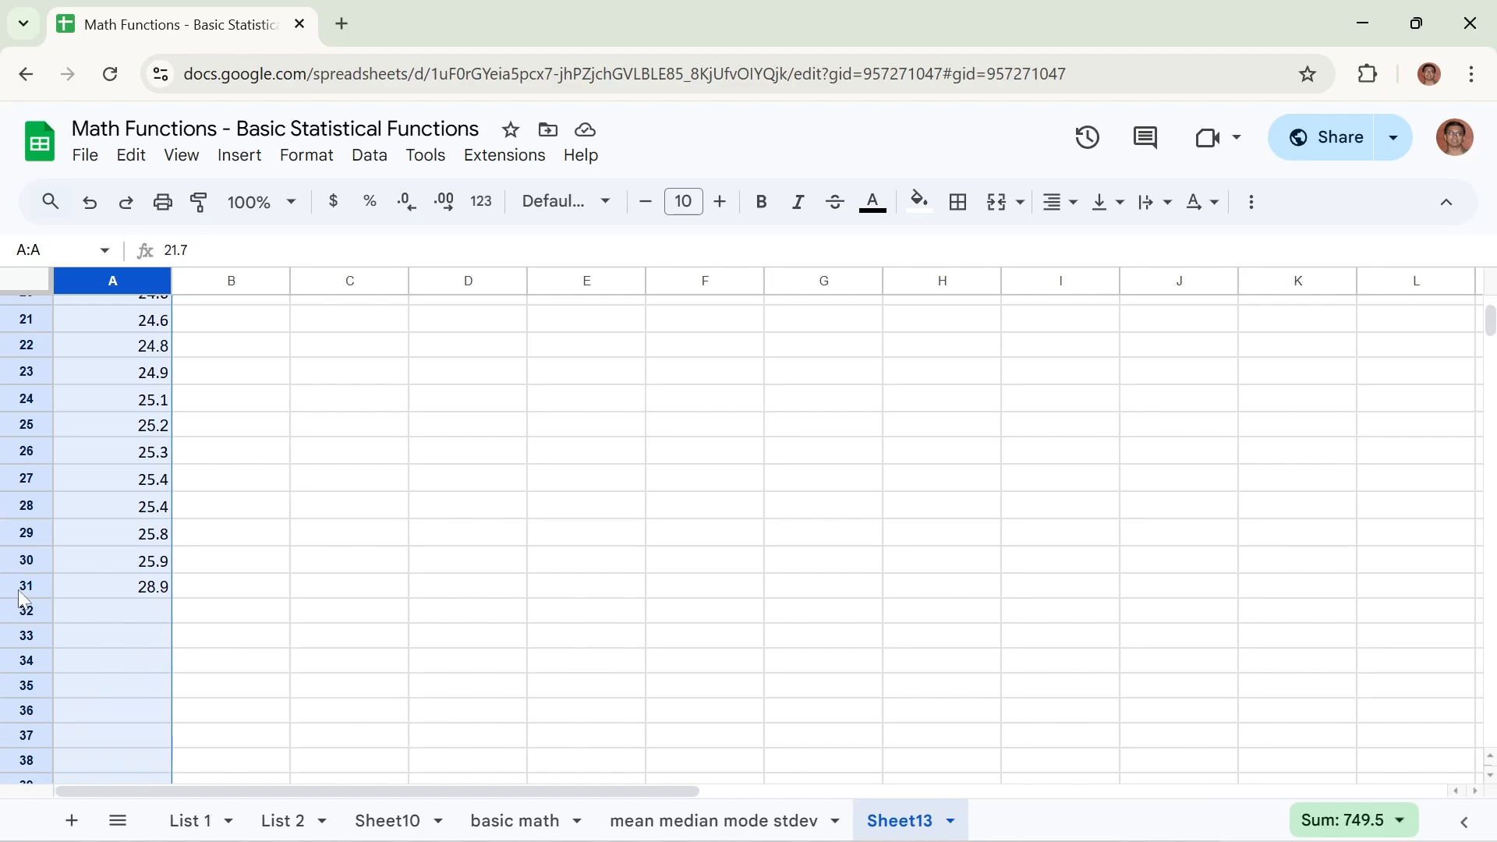
pyautogui.scroll(5, 74, 591)
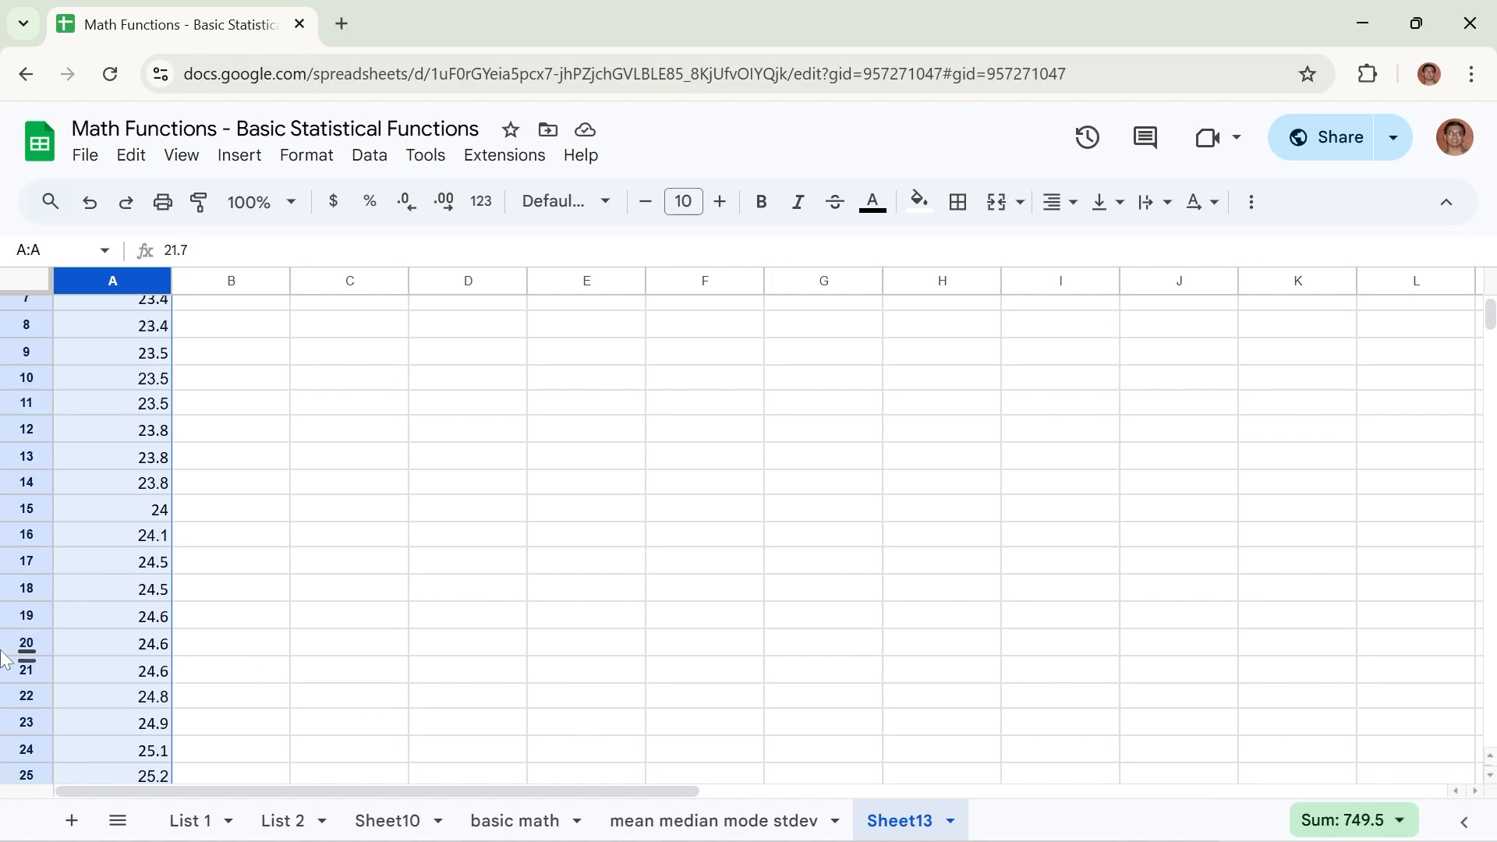
# Step: Mark the middle value in A16 of the sorted list and return to the Median row on the mean median mode stdev sheet
pyautogui.click(159, 540)
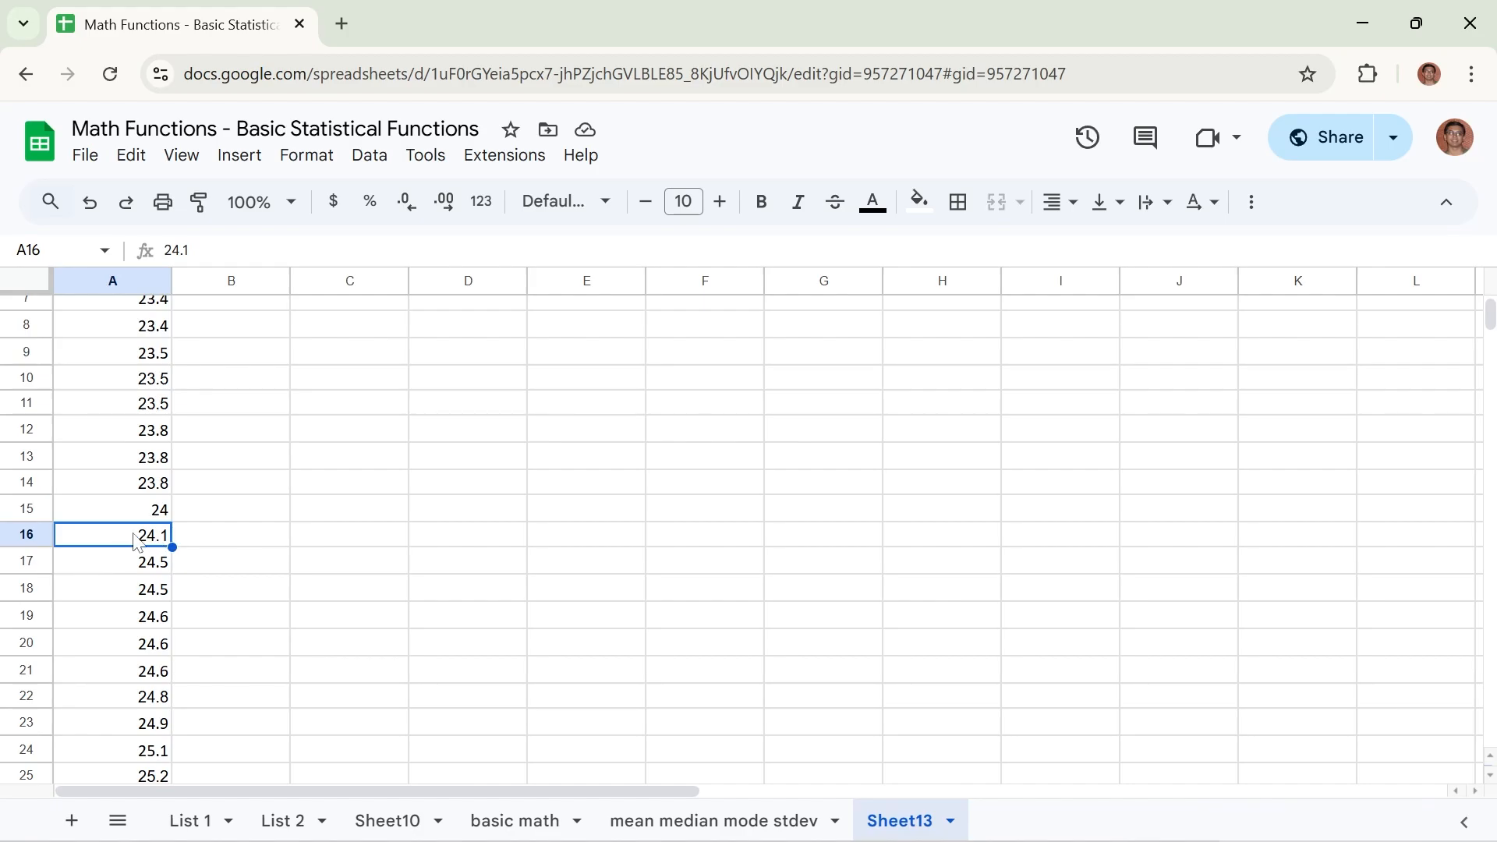
pyautogui.click(686, 823)
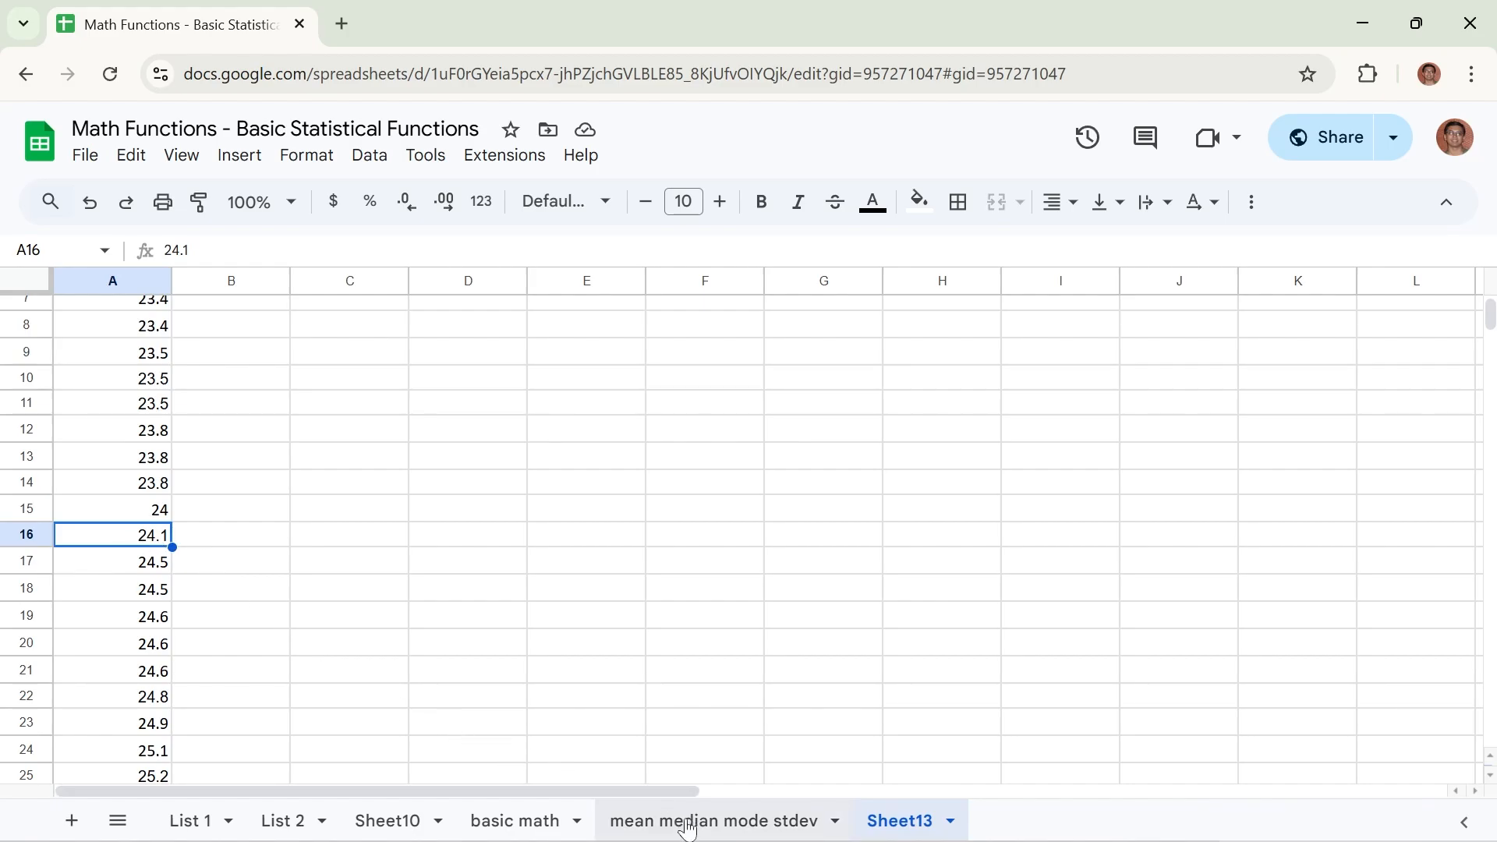
pyautogui.scroll(9, 397, 507)
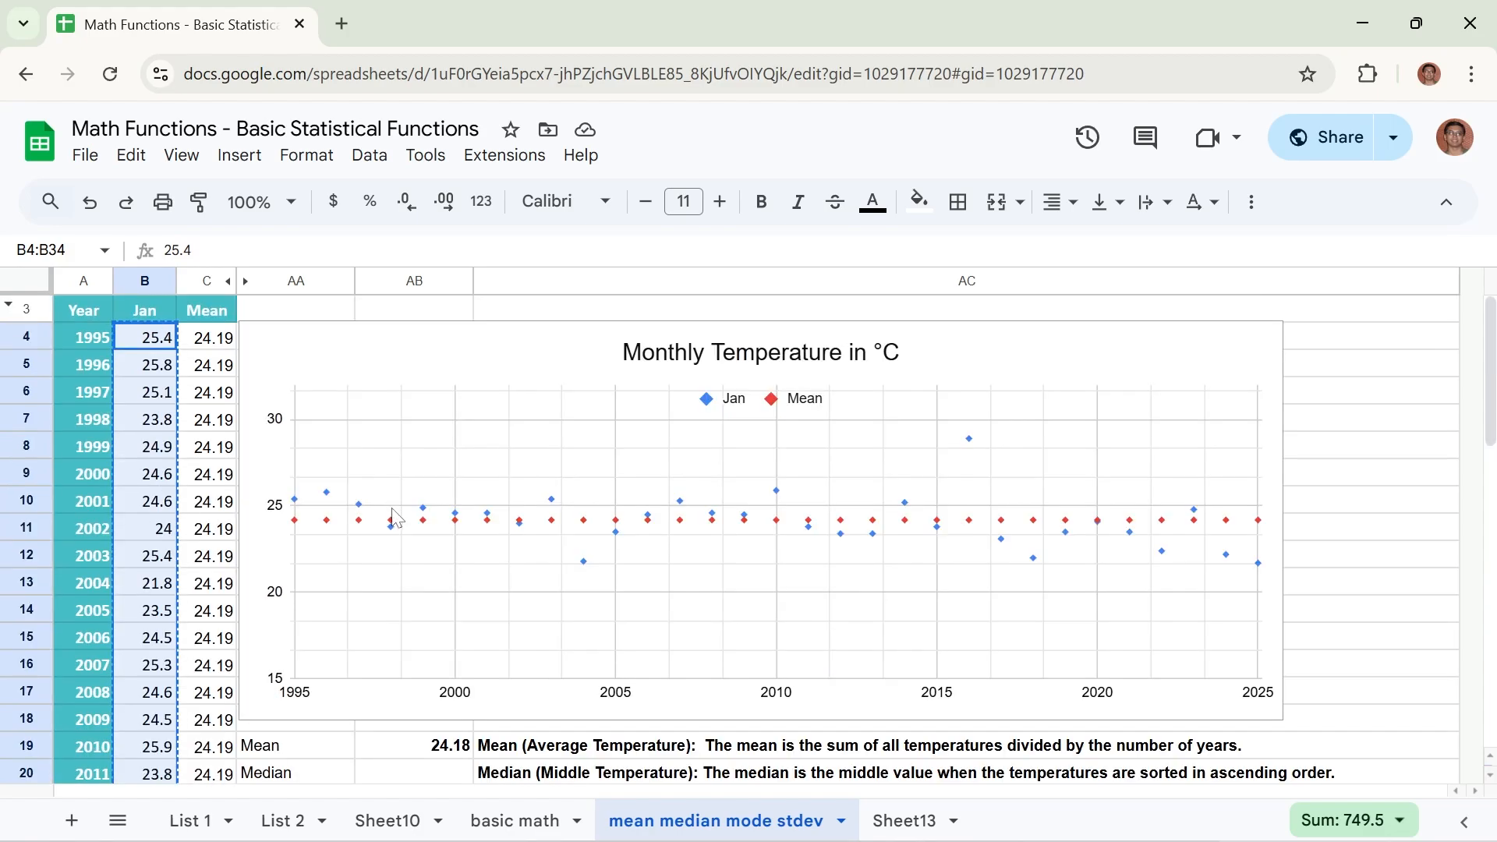
pyautogui.scroll(-5, 396, 511)
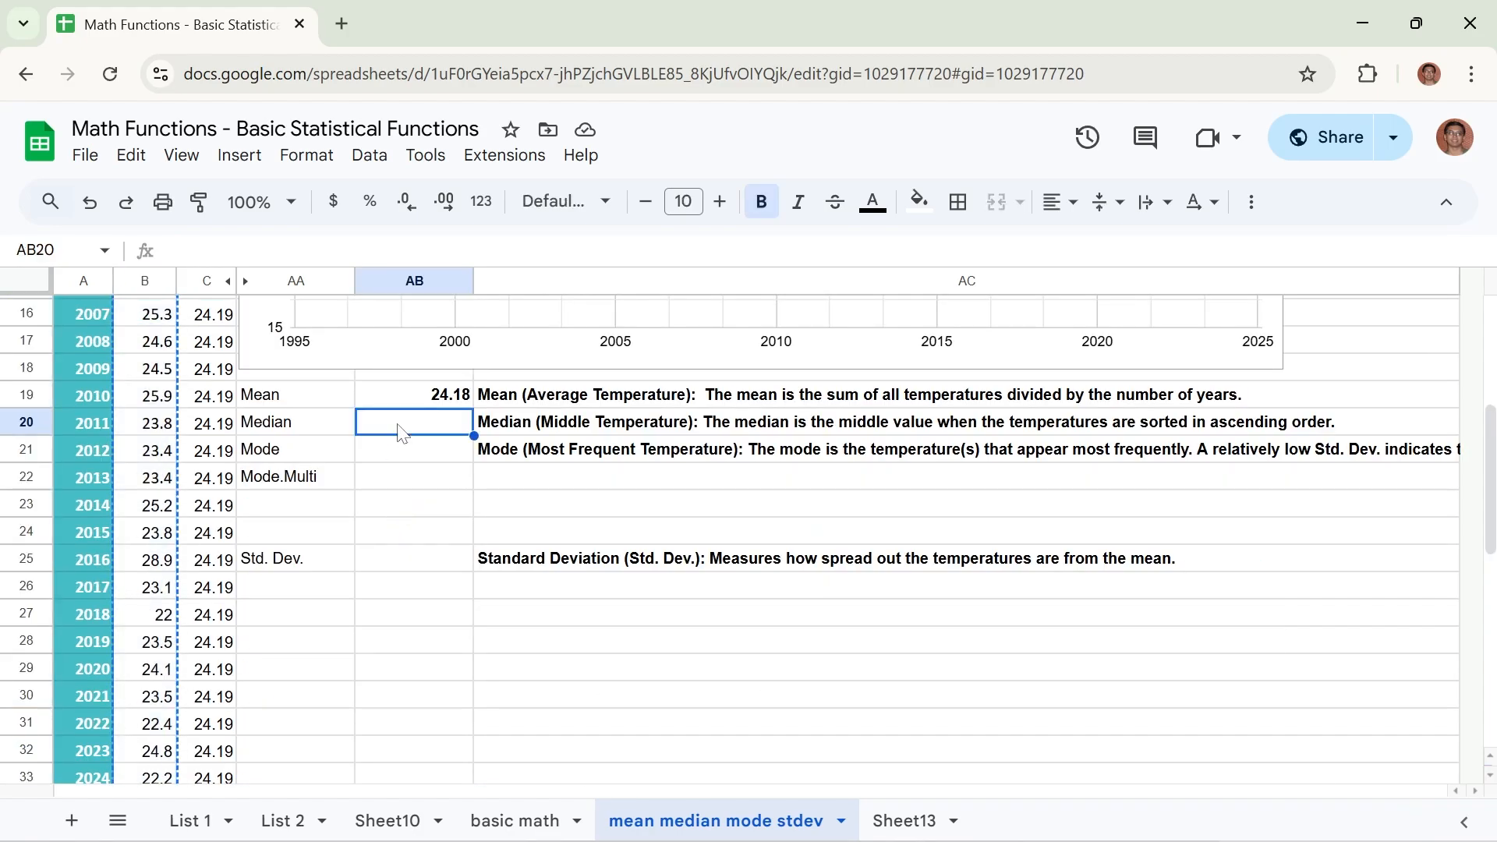
# Step: Calculate the median January temperature in AB20 with =MEDIAN(B4:B34) and decline the suggested autofill
pyautogui.write('=')
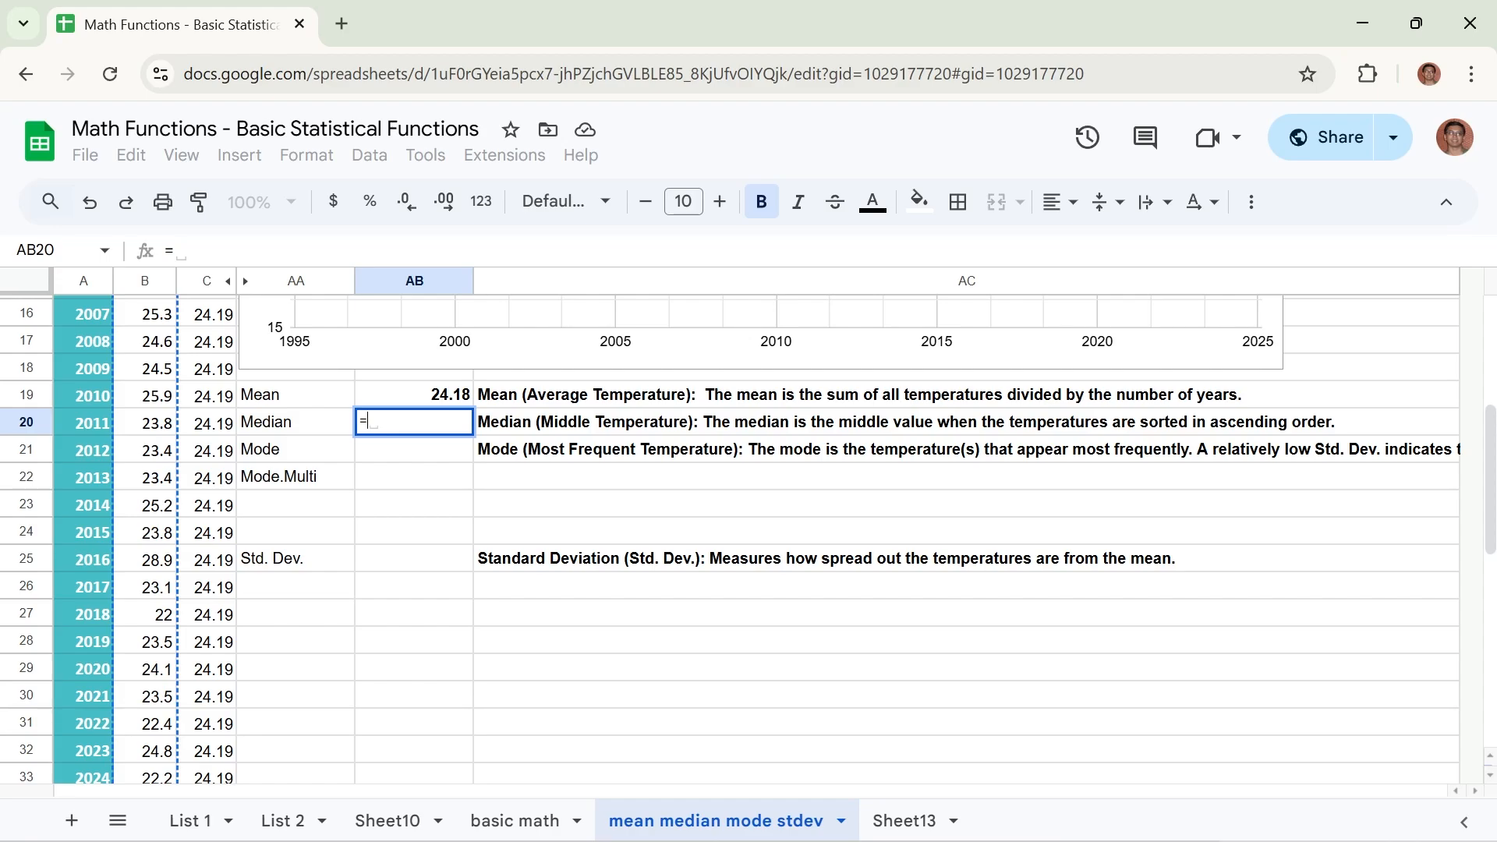
pyautogui.press('BackSpace')
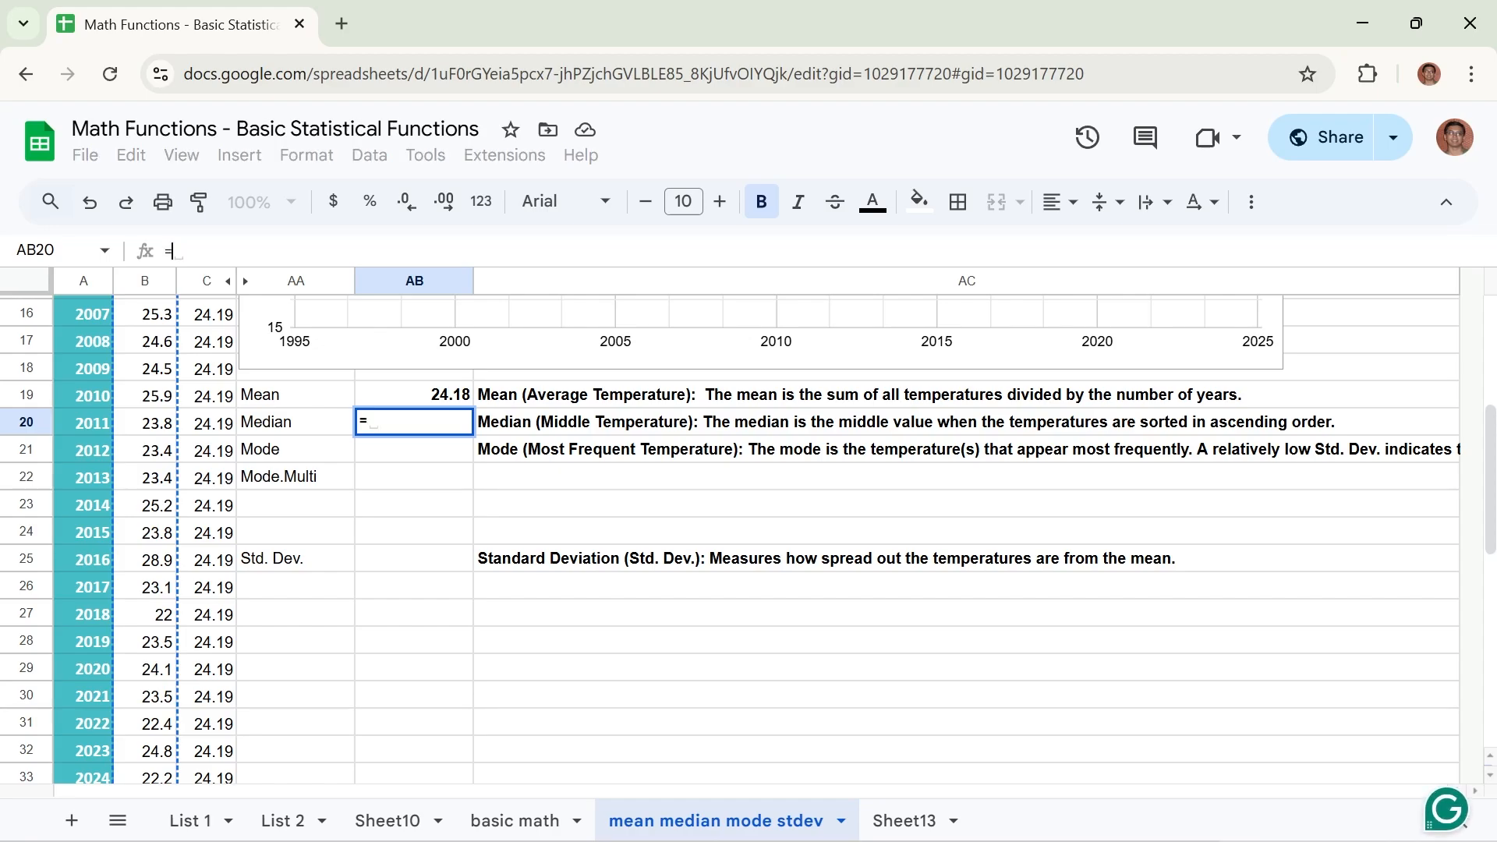
pyautogui.write('=MEF')
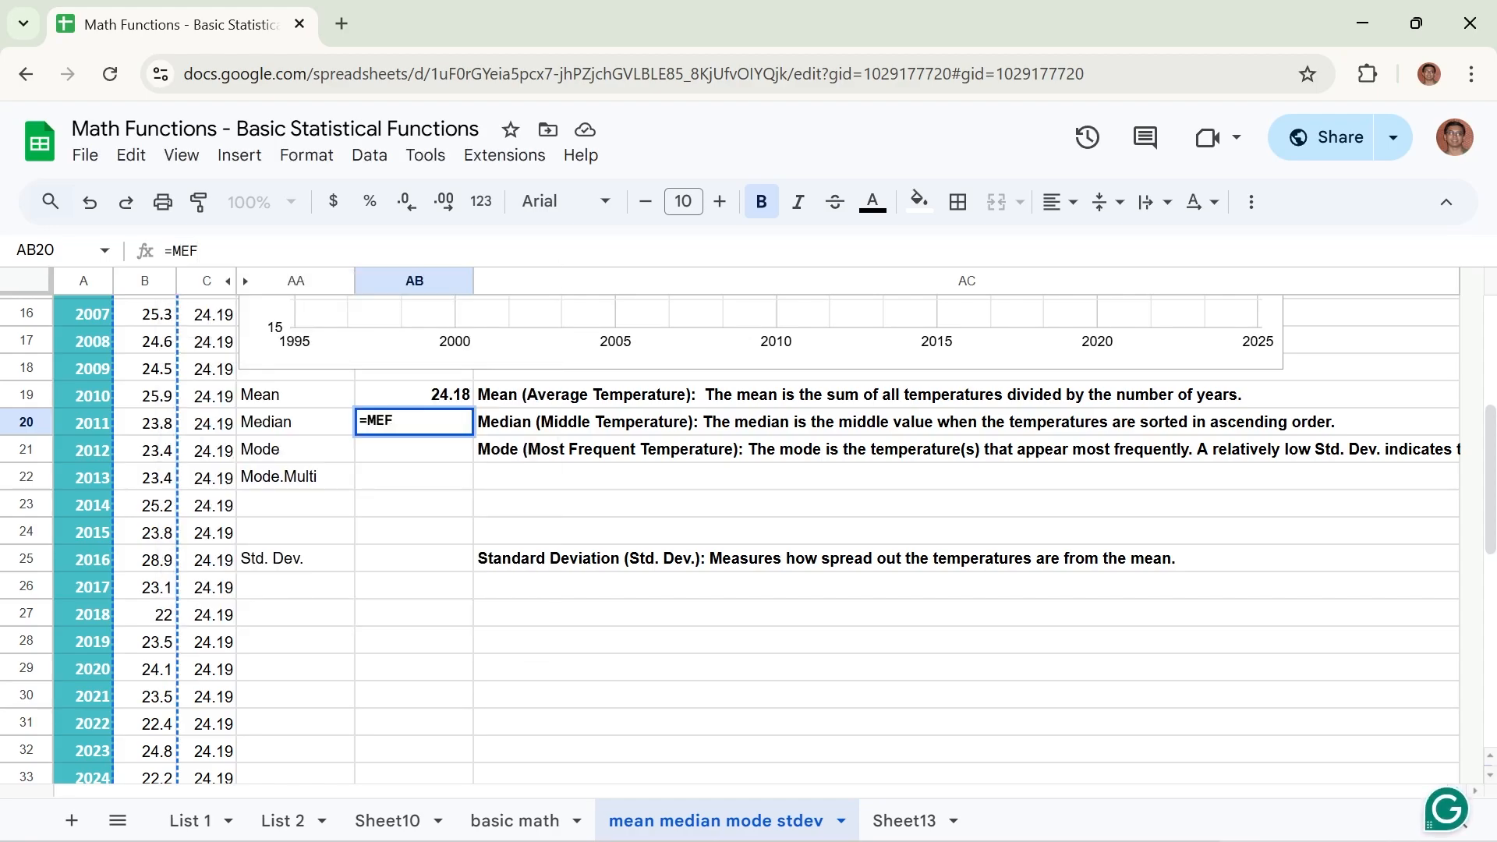
pyautogui.press('BackSpace')
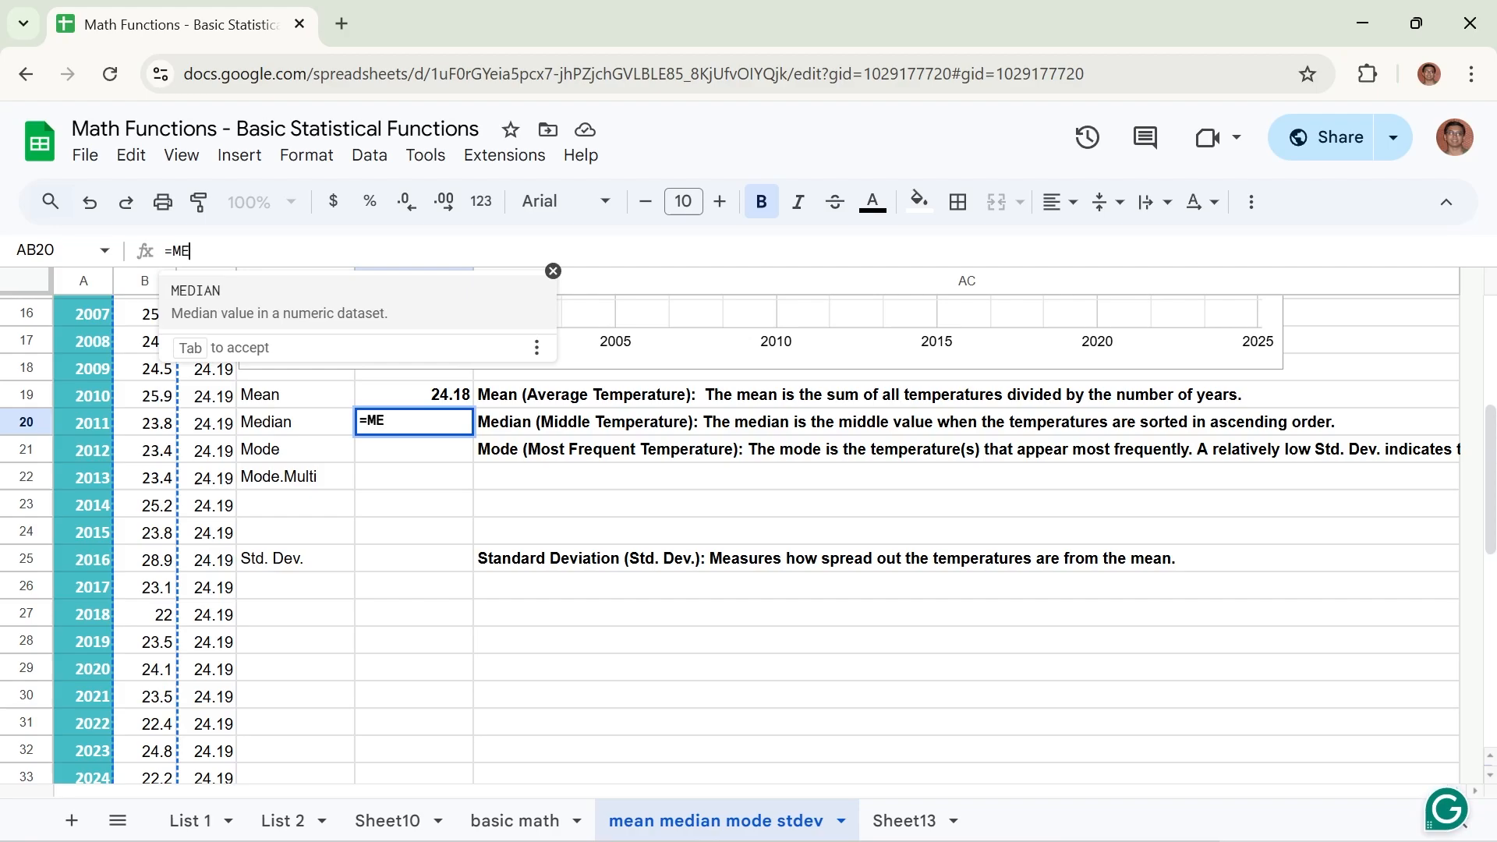
pyautogui.write('D')
pyautogui.press('Tab')
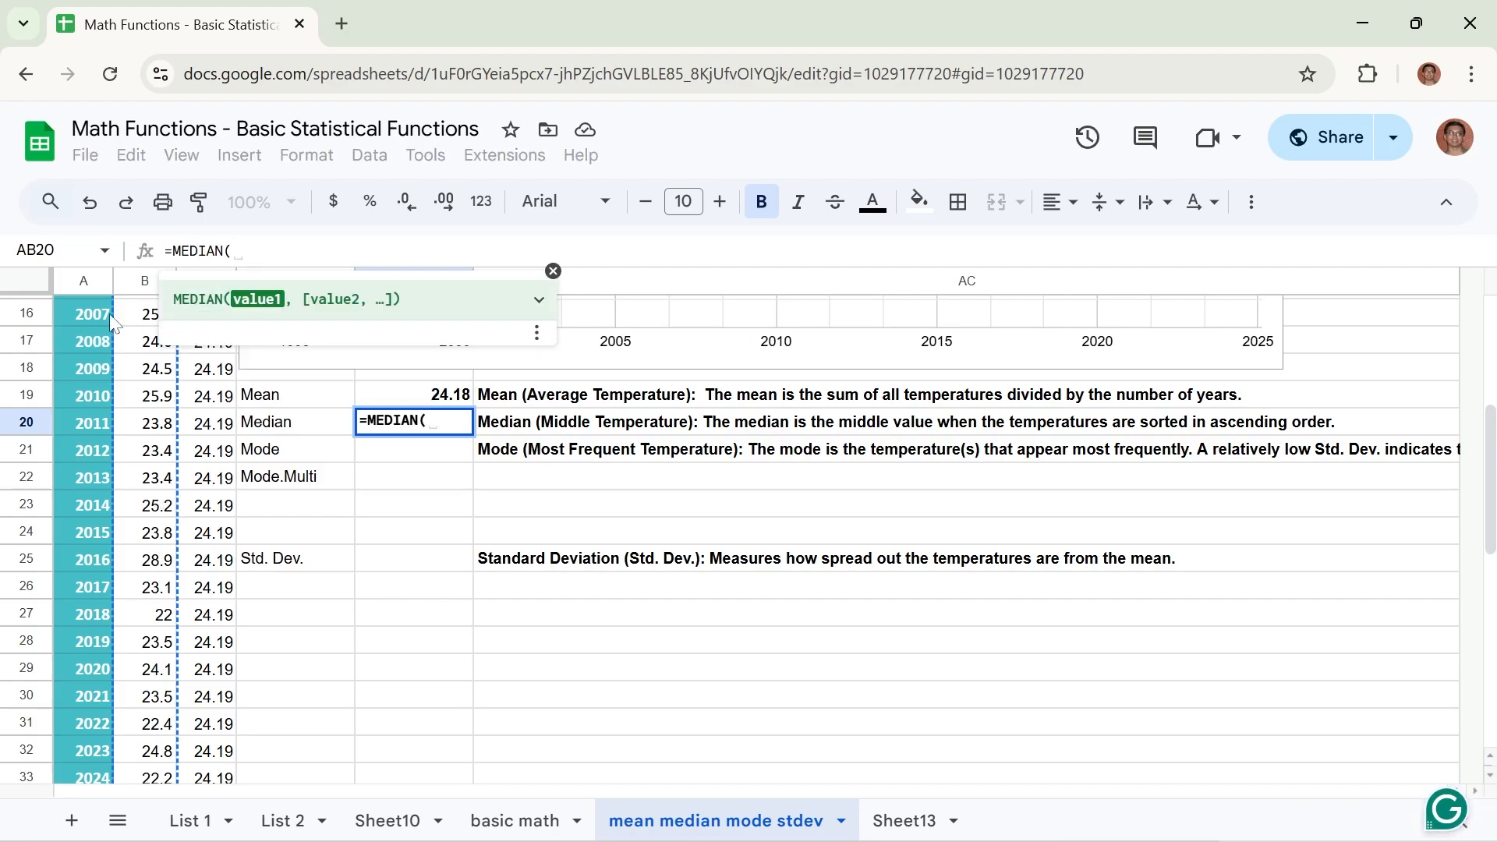
pyautogui.scroll(5, 144, 446)
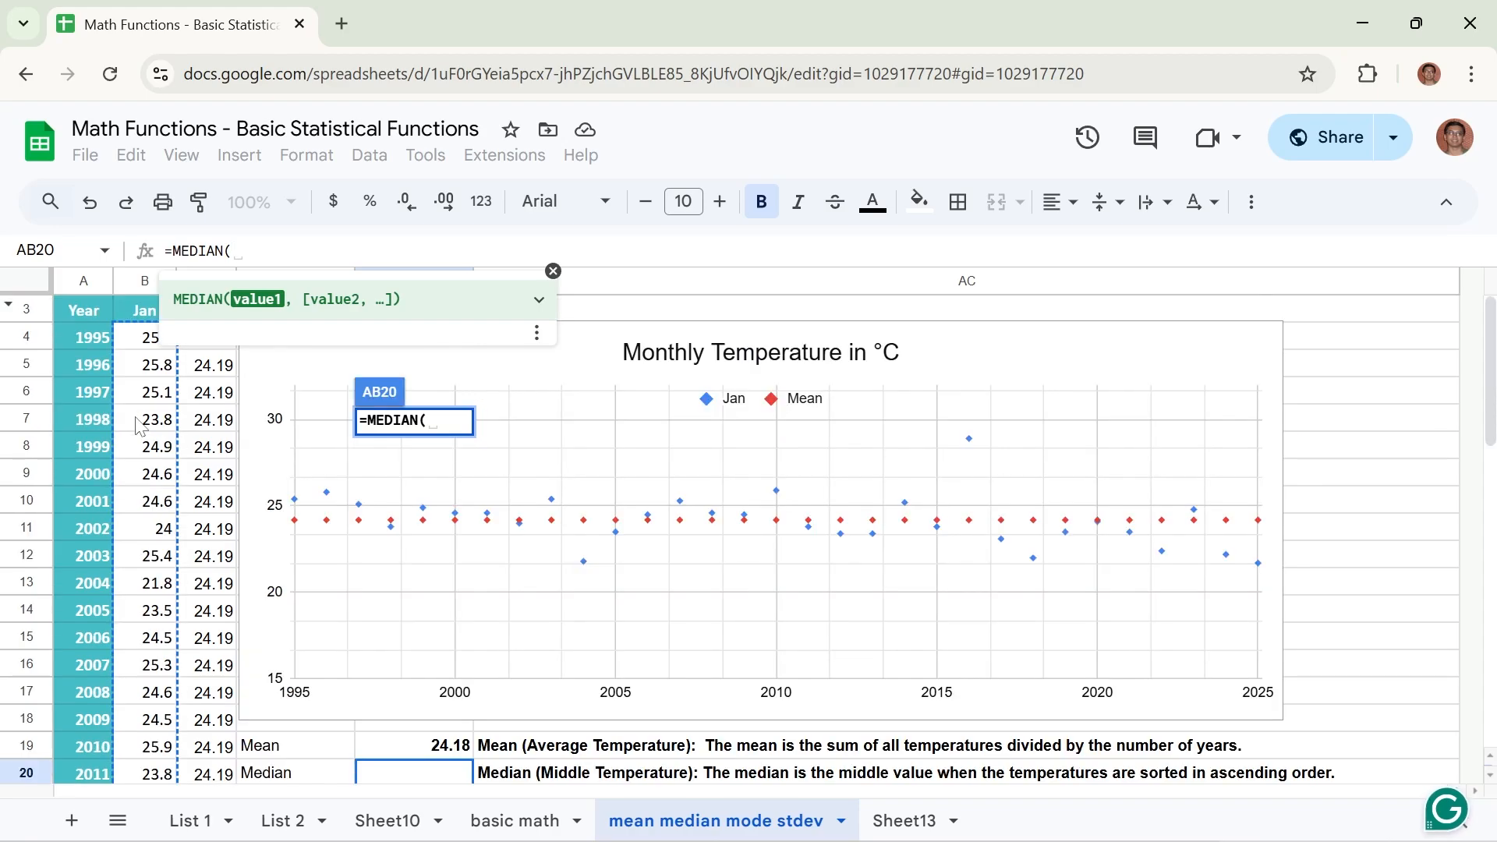
pyautogui.moveTo(150, 341); pyautogui.dragTo(154, 685)
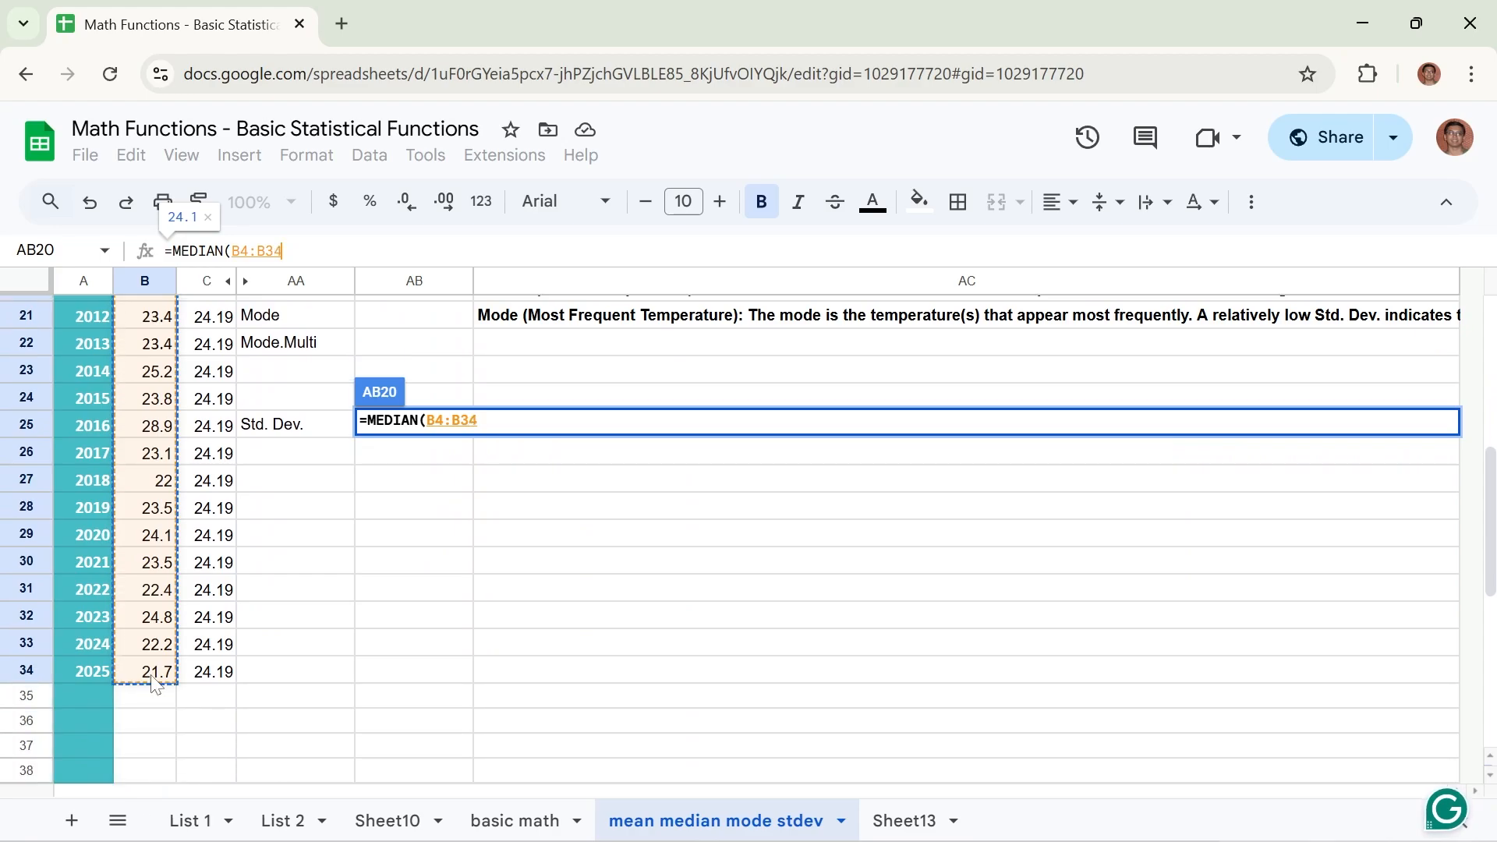
pyautogui.click(287, 251)
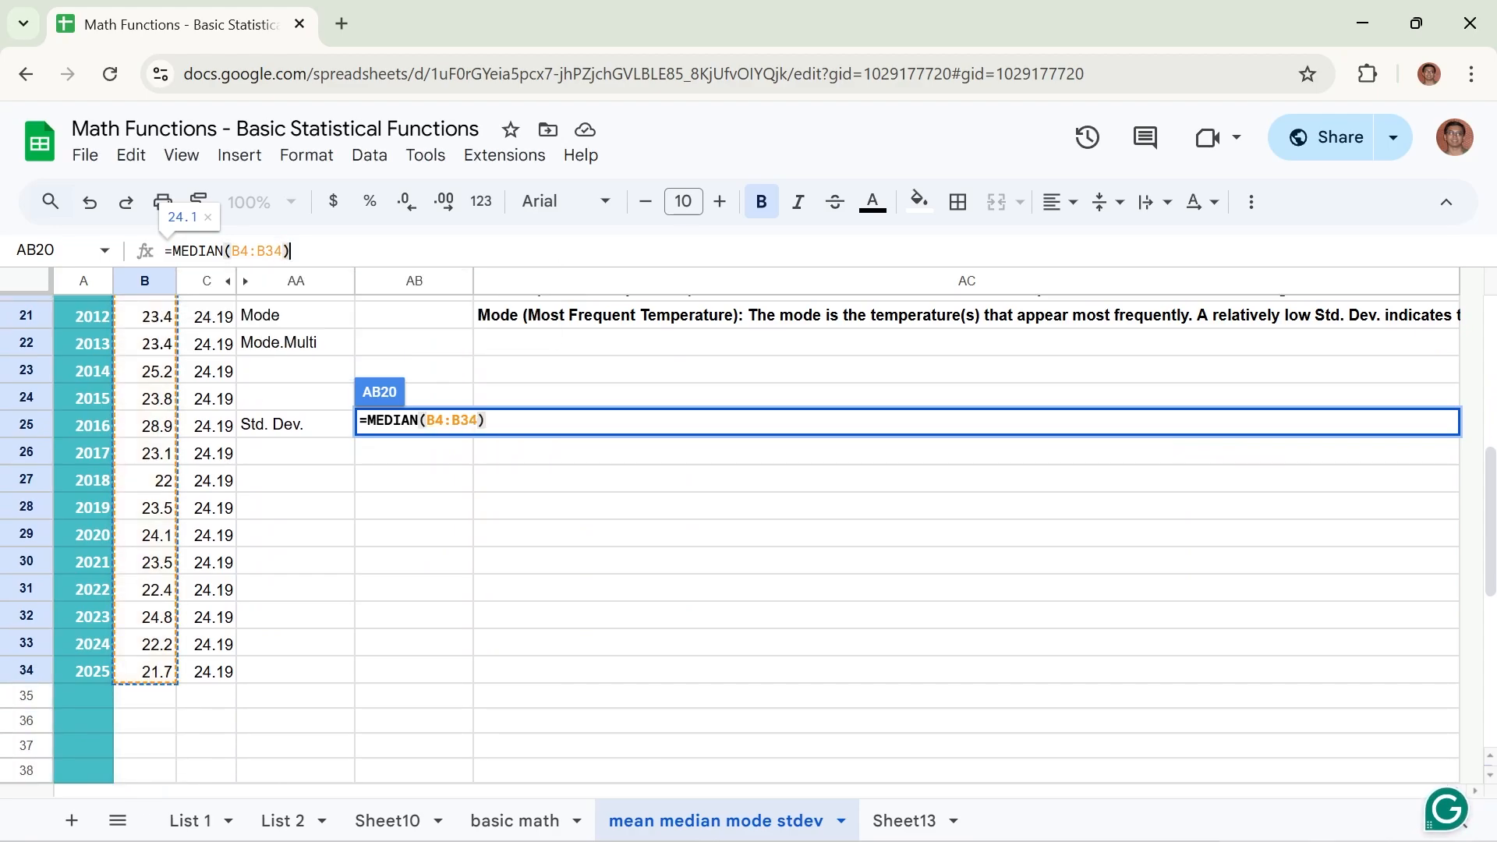
pyautogui.press('Return')
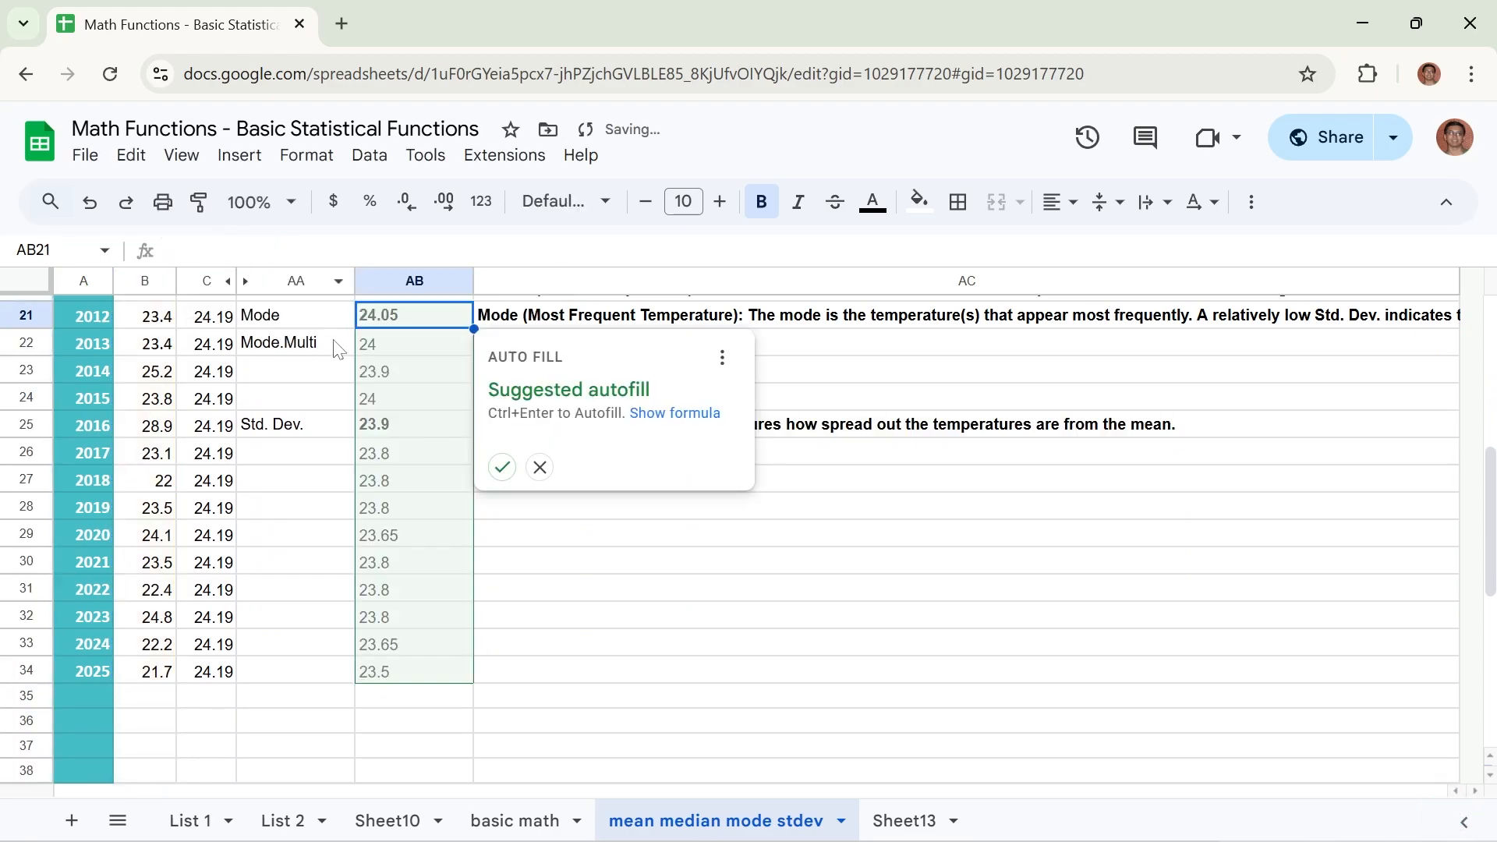
pyautogui.click(540, 467)
# Step: Compare the median in AB20 with the middle value in A16 of the sorted list on Sheet13
pyautogui.scroll(6, 387, 494)
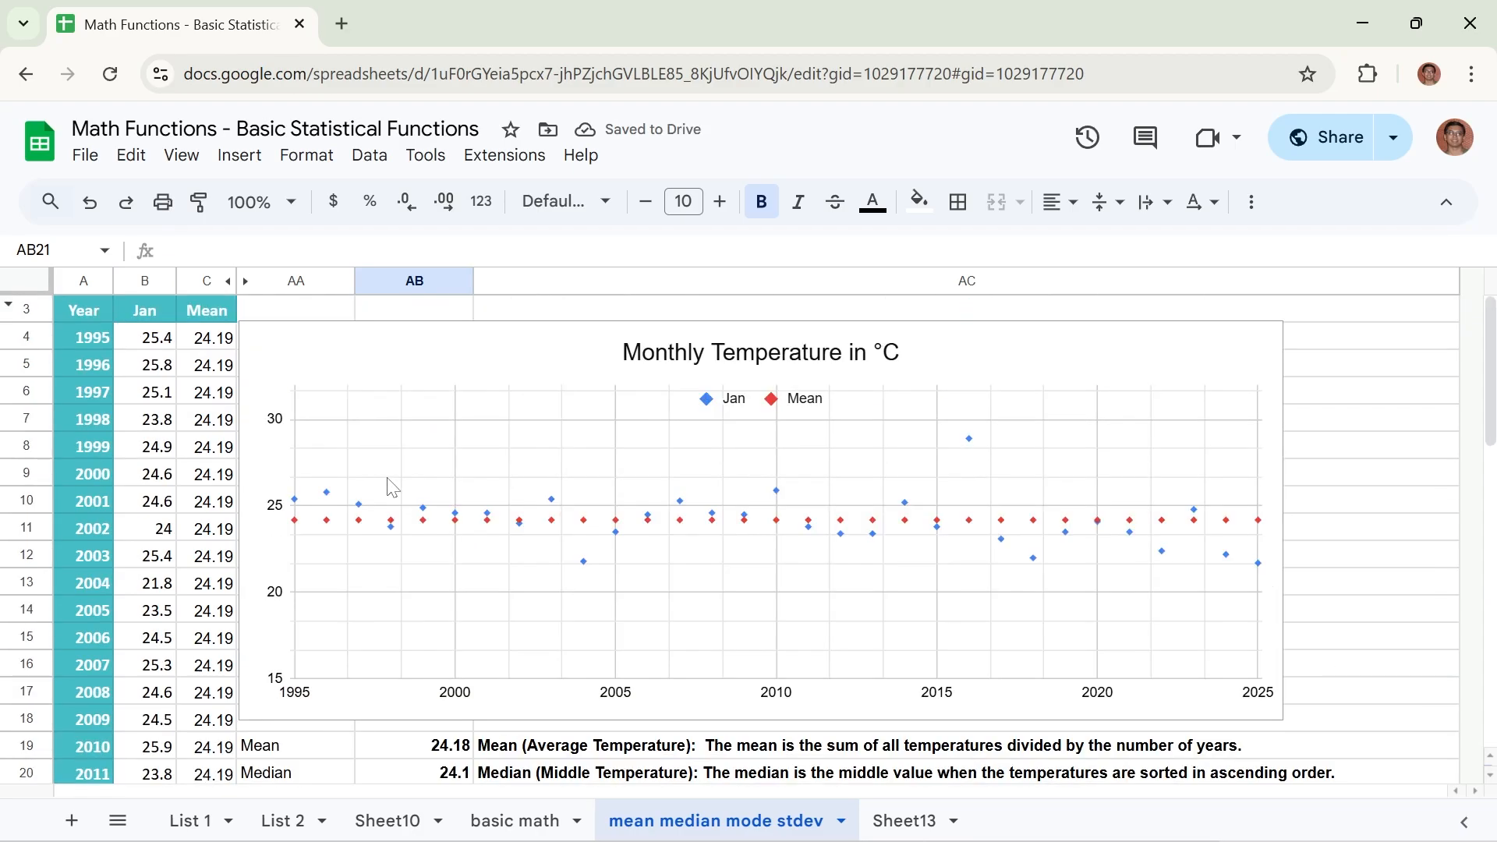
pyautogui.scroll(-4, 388, 494)
pyautogui.click(431, 433)
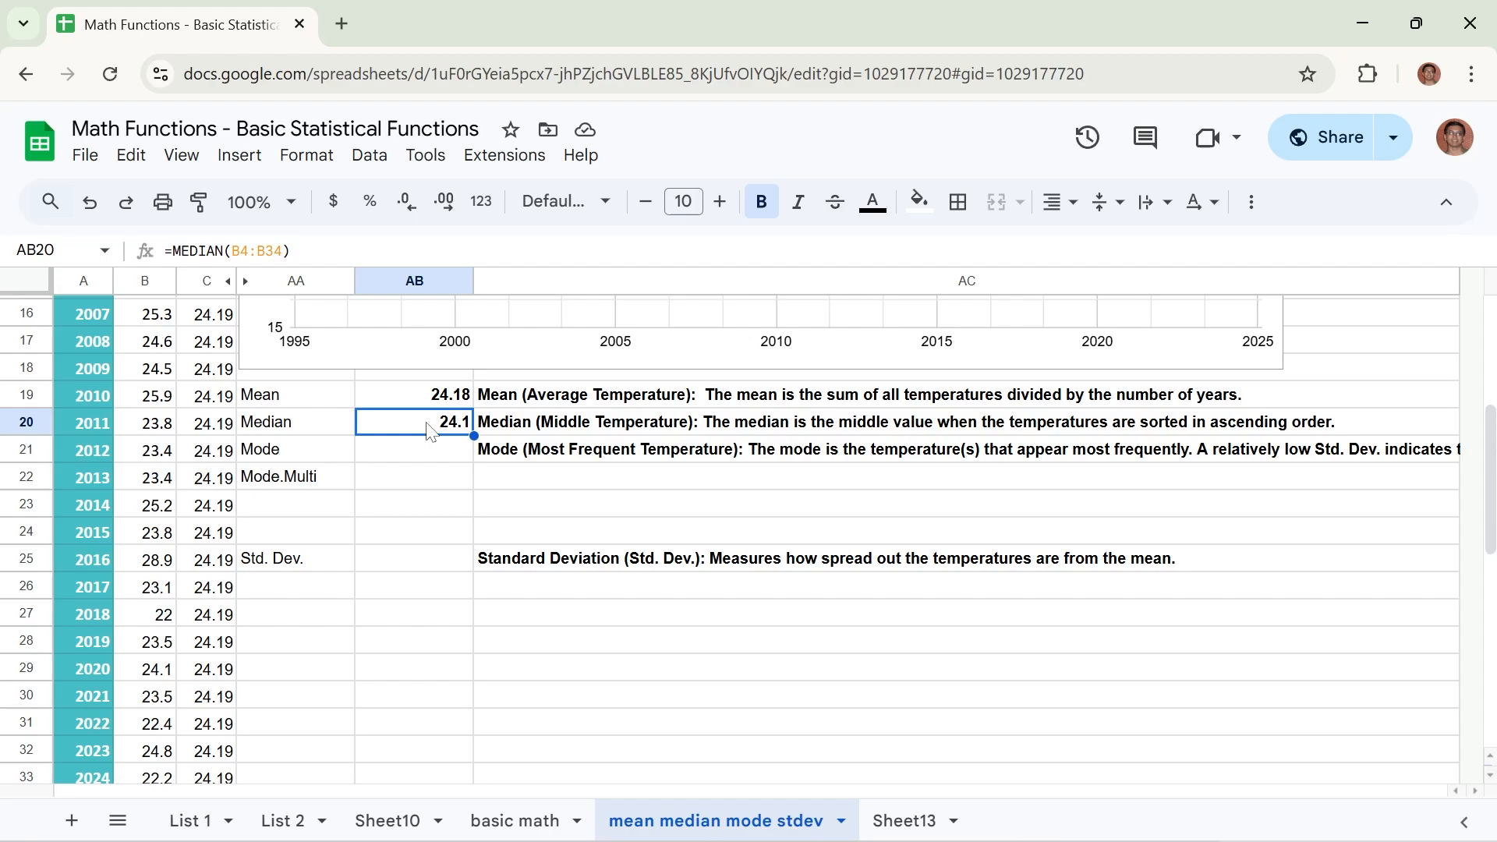
pyautogui.click(916, 820)
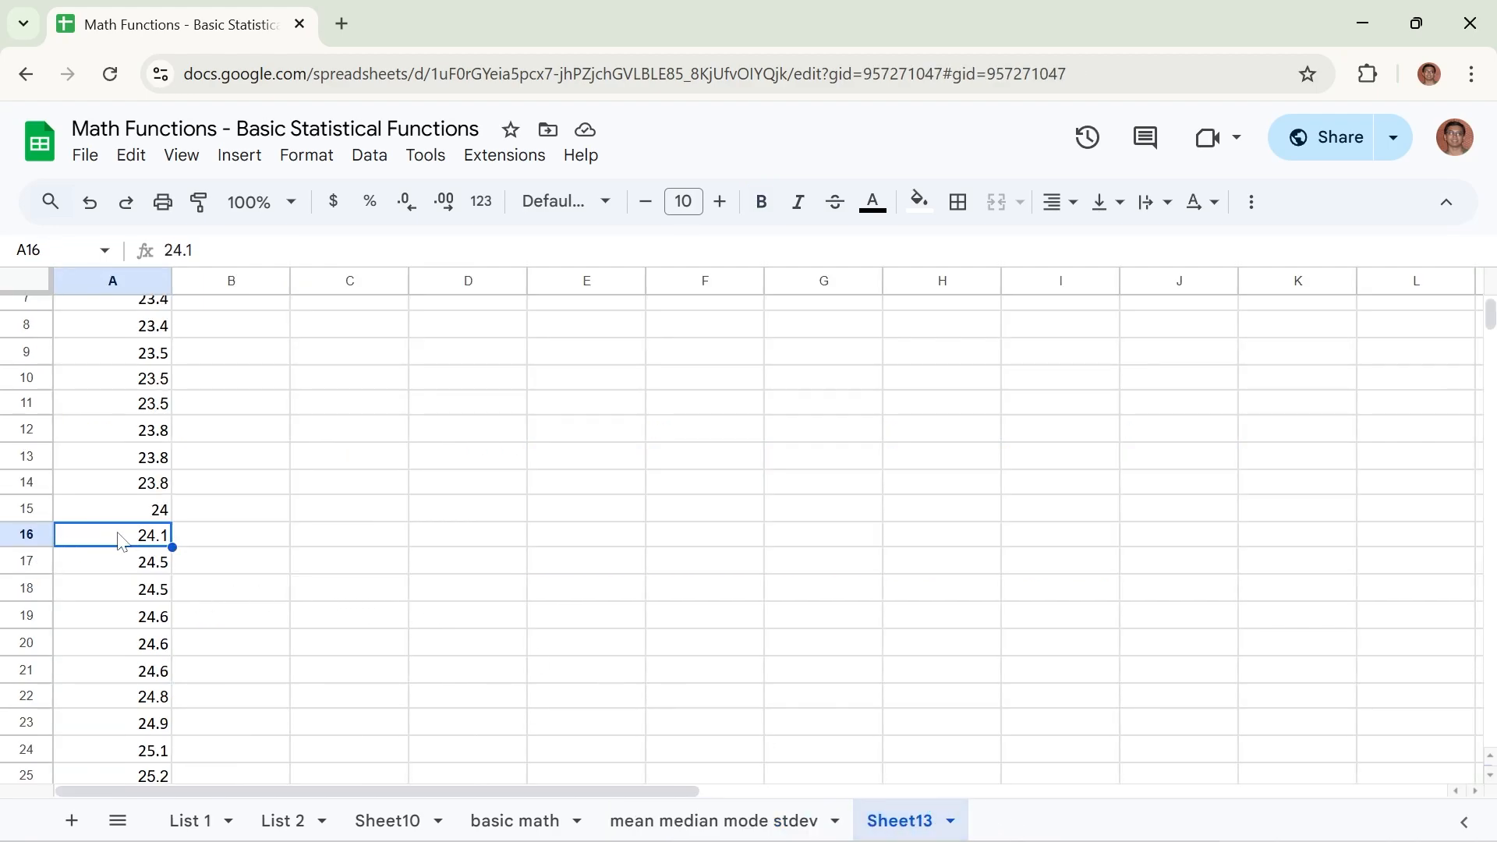
# Step: Calculate the mode of the January temperatures in AB21 on the mean median mode stdev sheet with =MODE(B4:B34)
pyautogui.click(649, 820)
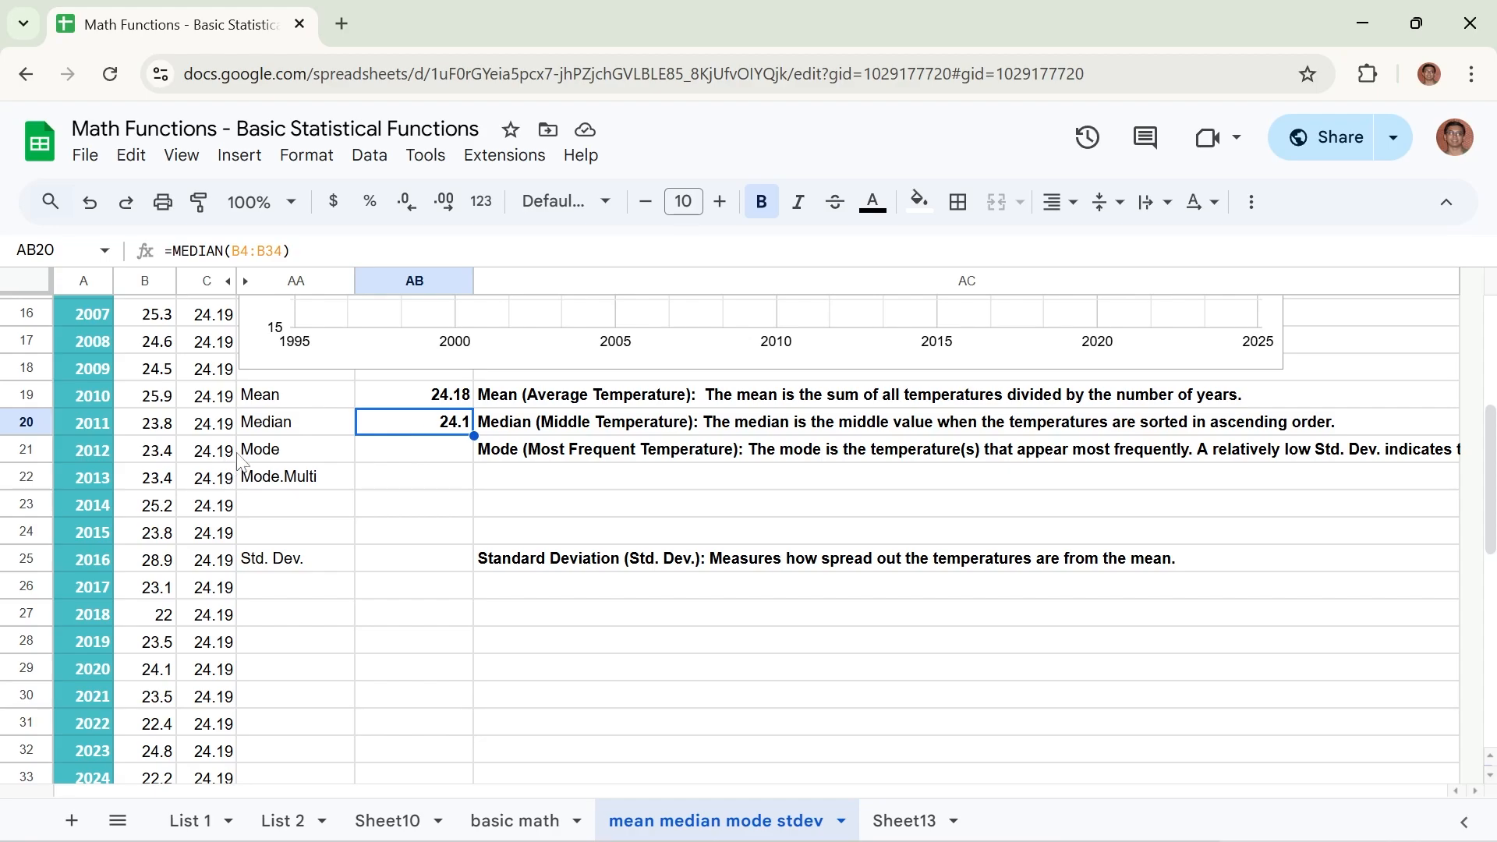
pyautogui.click(415, 451)
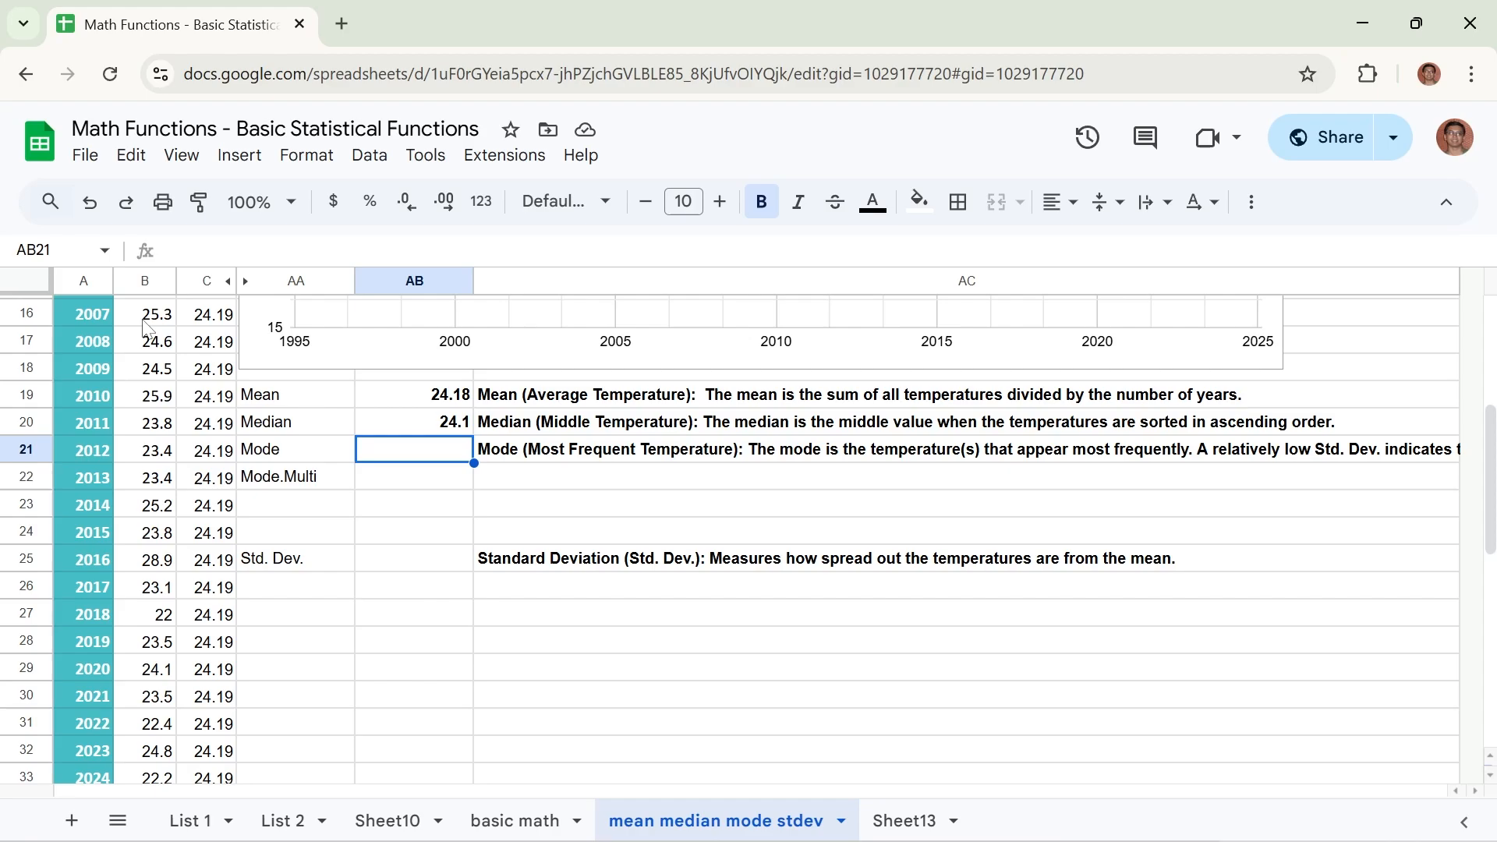
pyautogui.scroll(5, 148, 335)
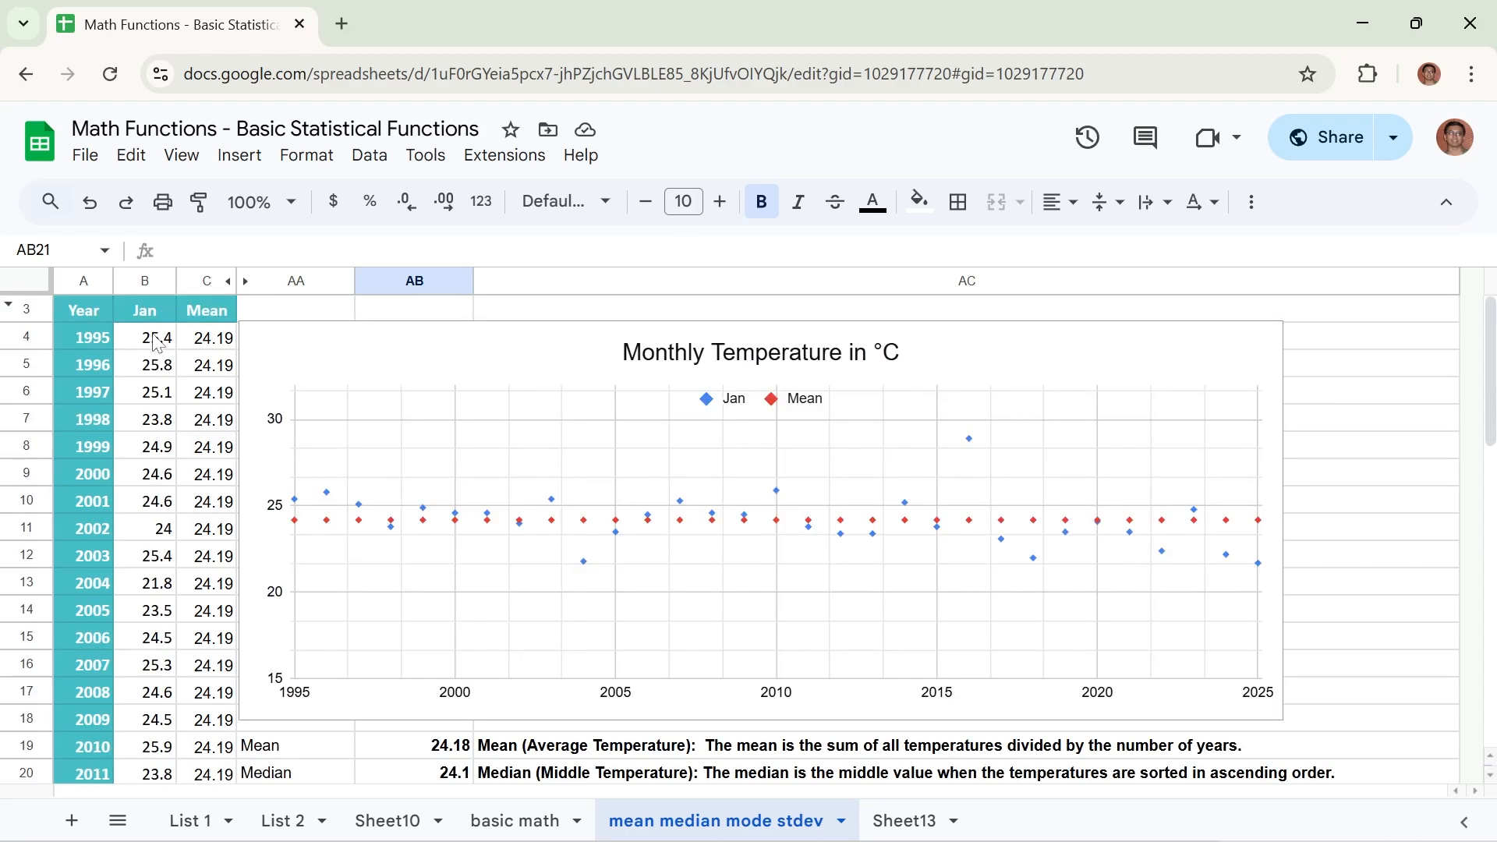
pyautogui.scroll(-5, 156, 343)
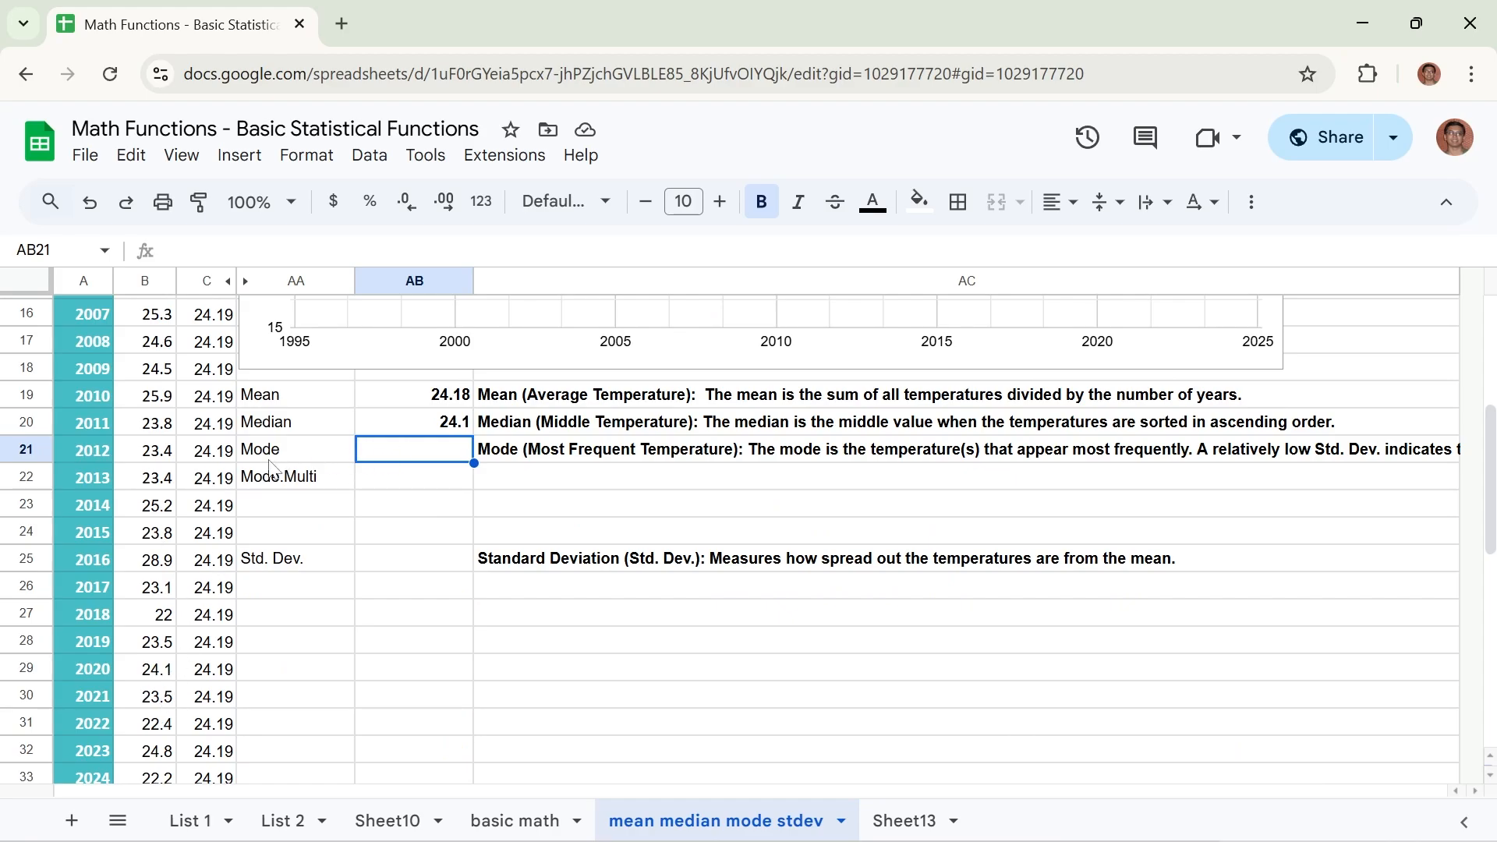
pyautogui.write('=')
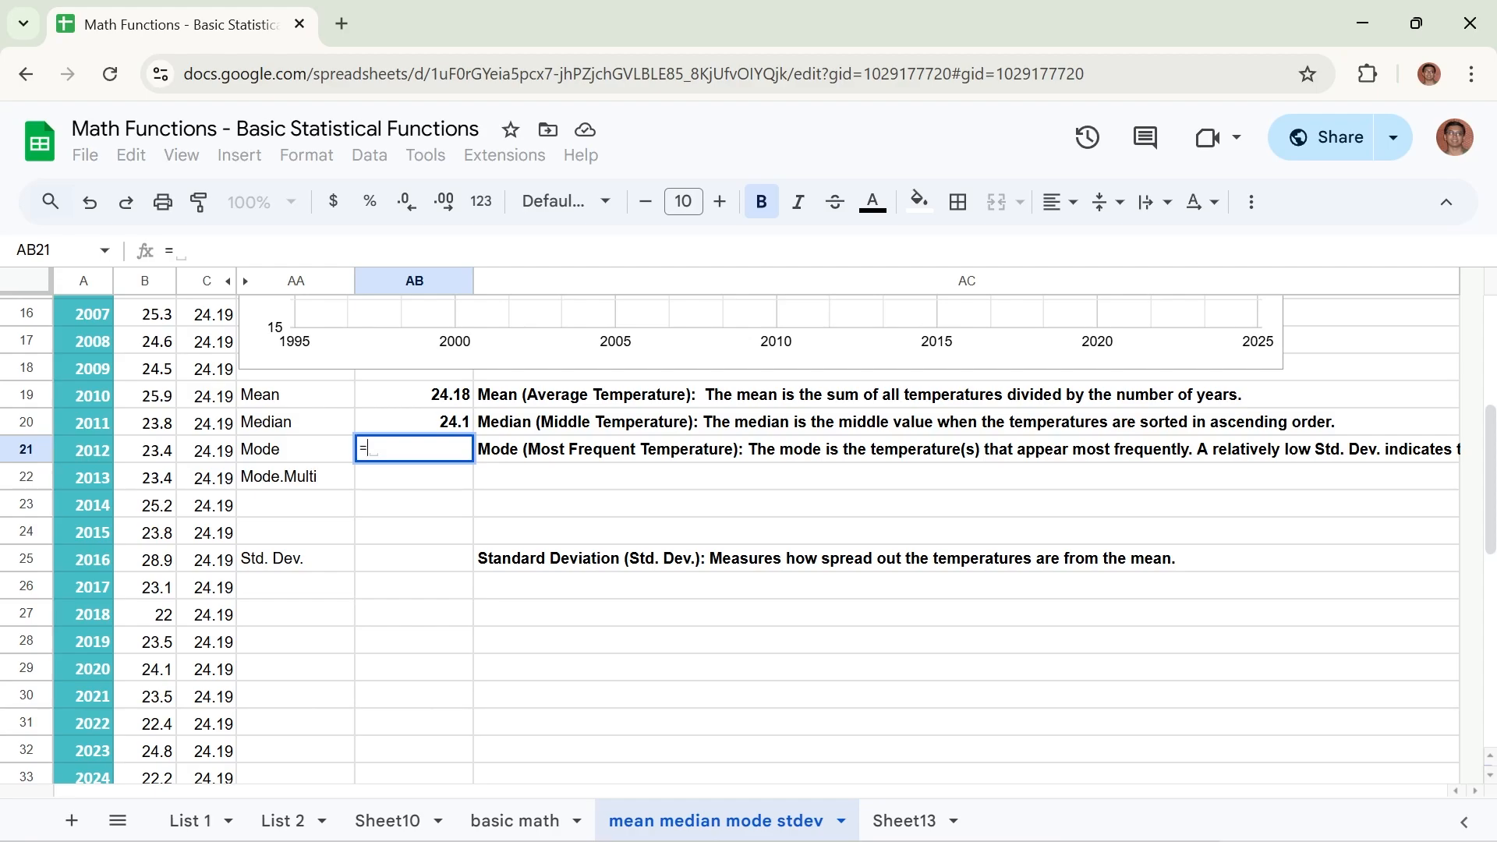
pyautogui.write('MOD')
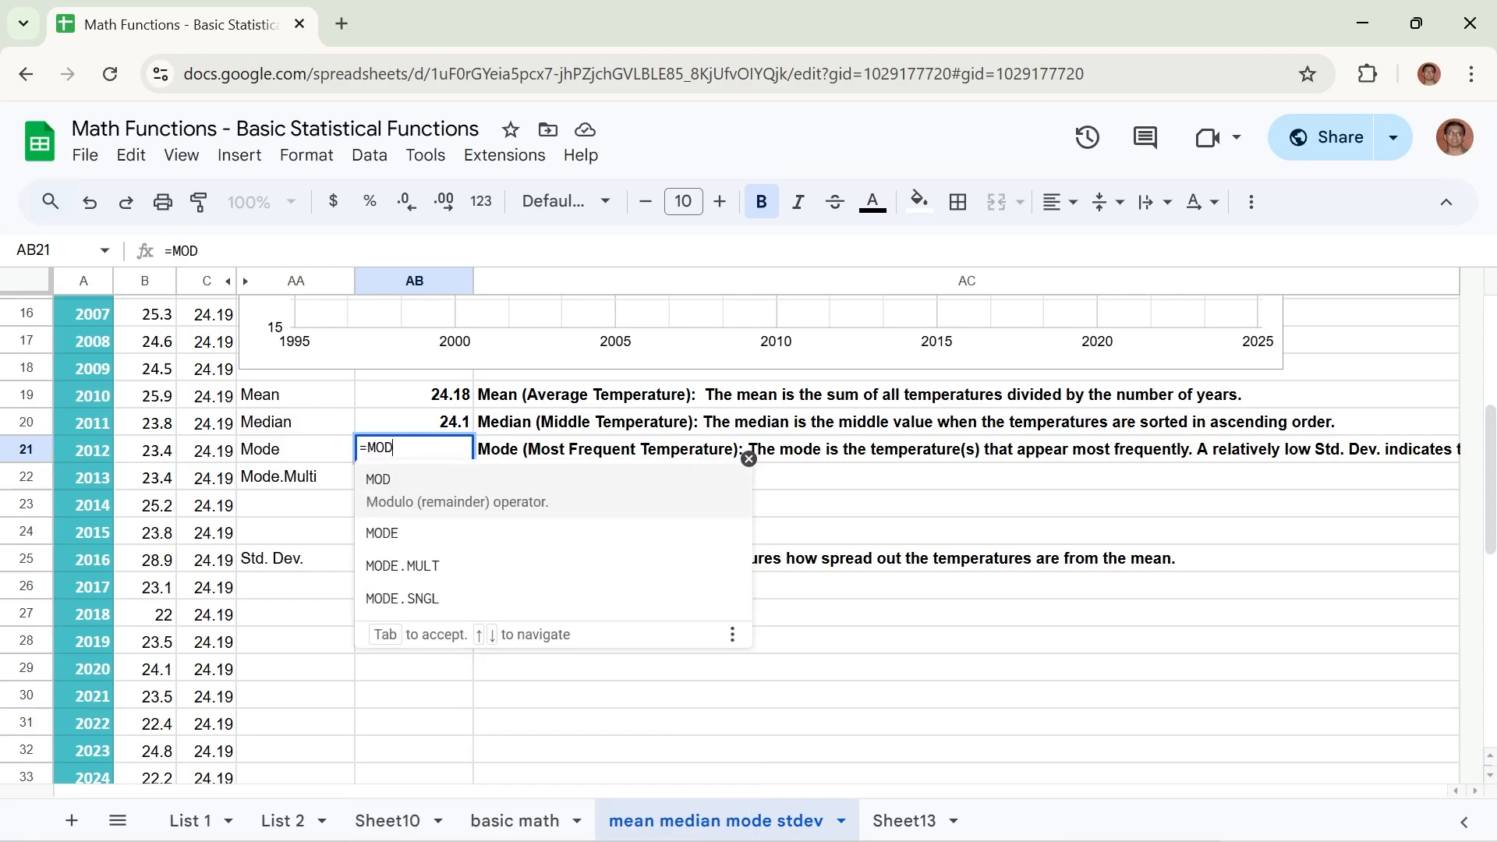
pyautogui.write('E(')
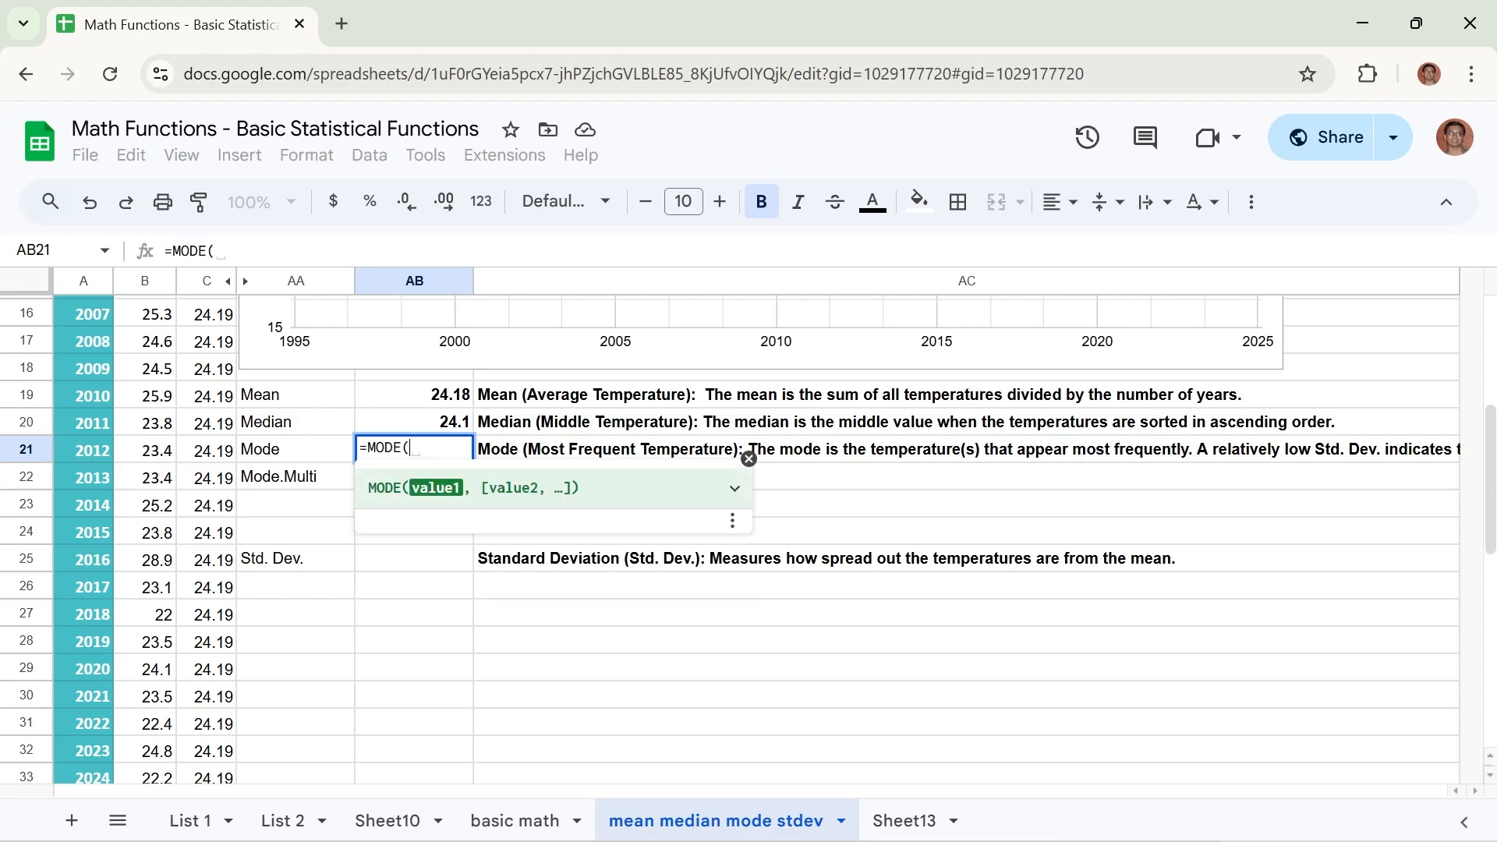
pyautogui.scroll(5, 164, 441)
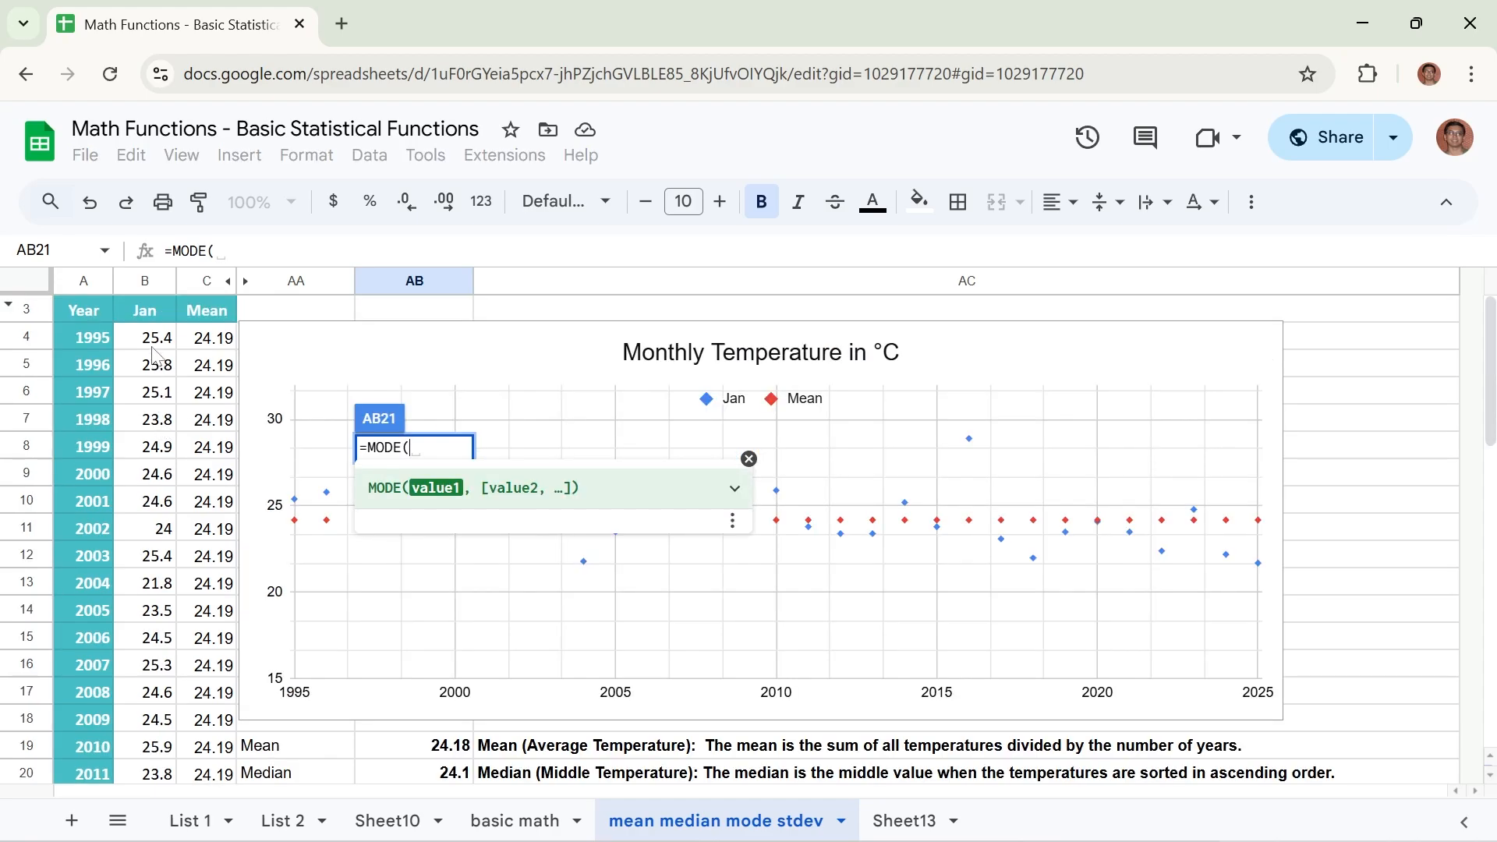
pyautogui.moveTo(158, 343); pyautogui.dragTo(160, 679)
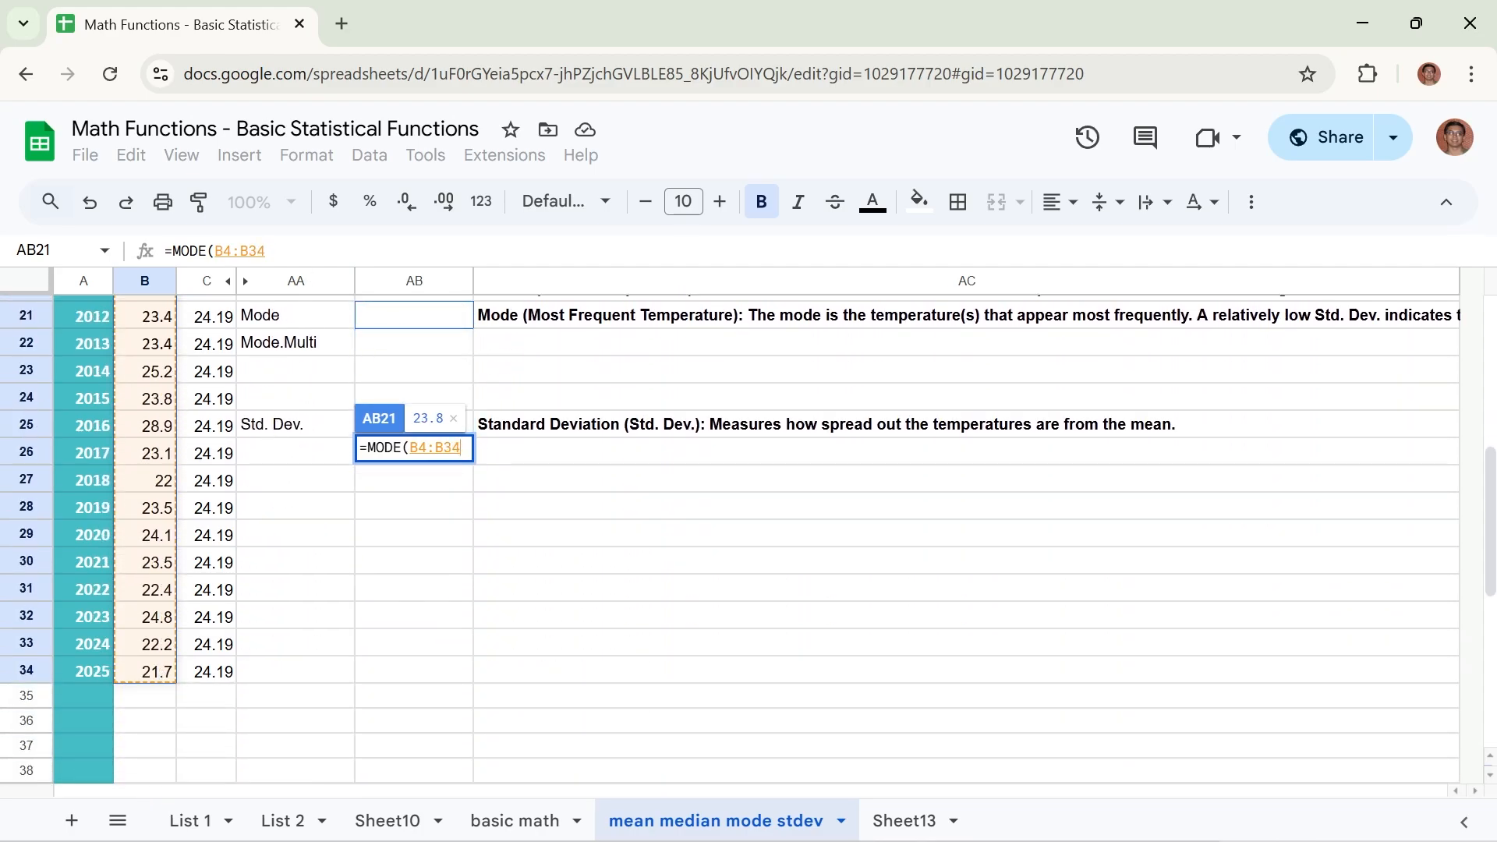
pyautogui.write(')')
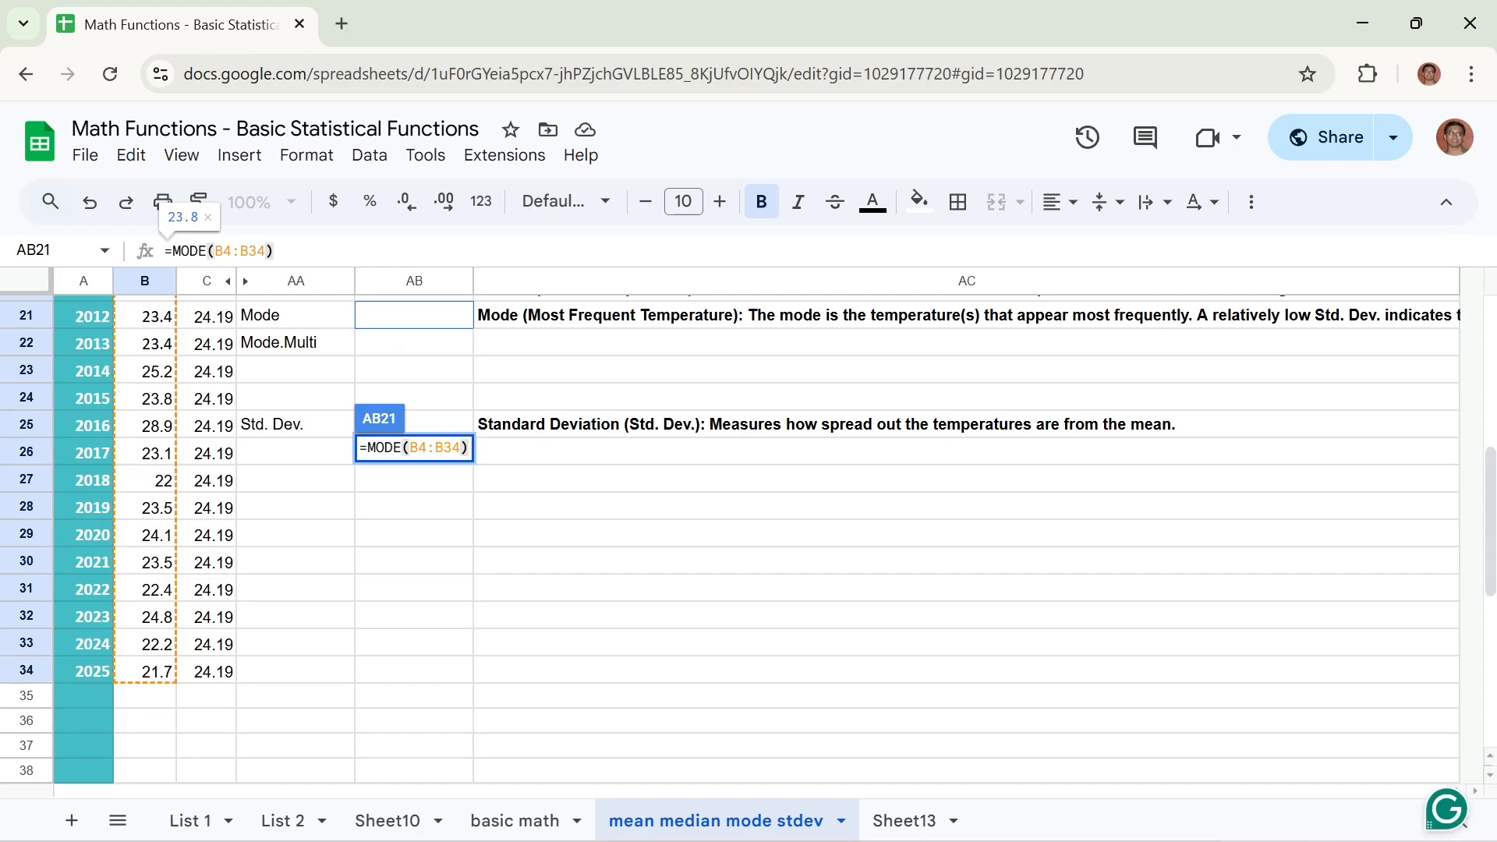
pyautogui.press('Return')
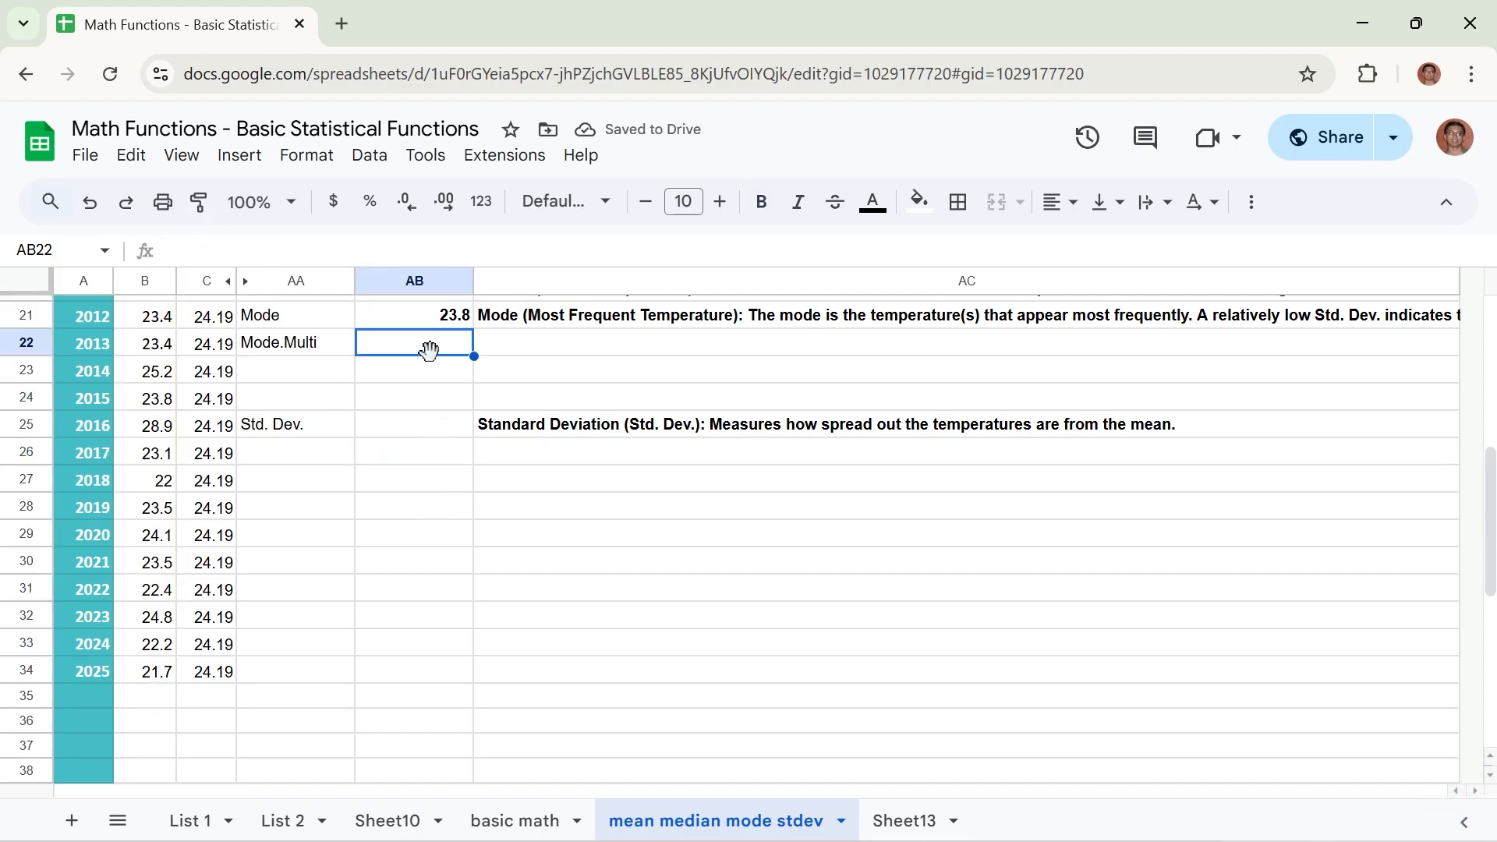
# Step: Check the mode in AB21 against the repeated temperatures in the sorted list on Sheet13
pyautogui.click(437, 316)
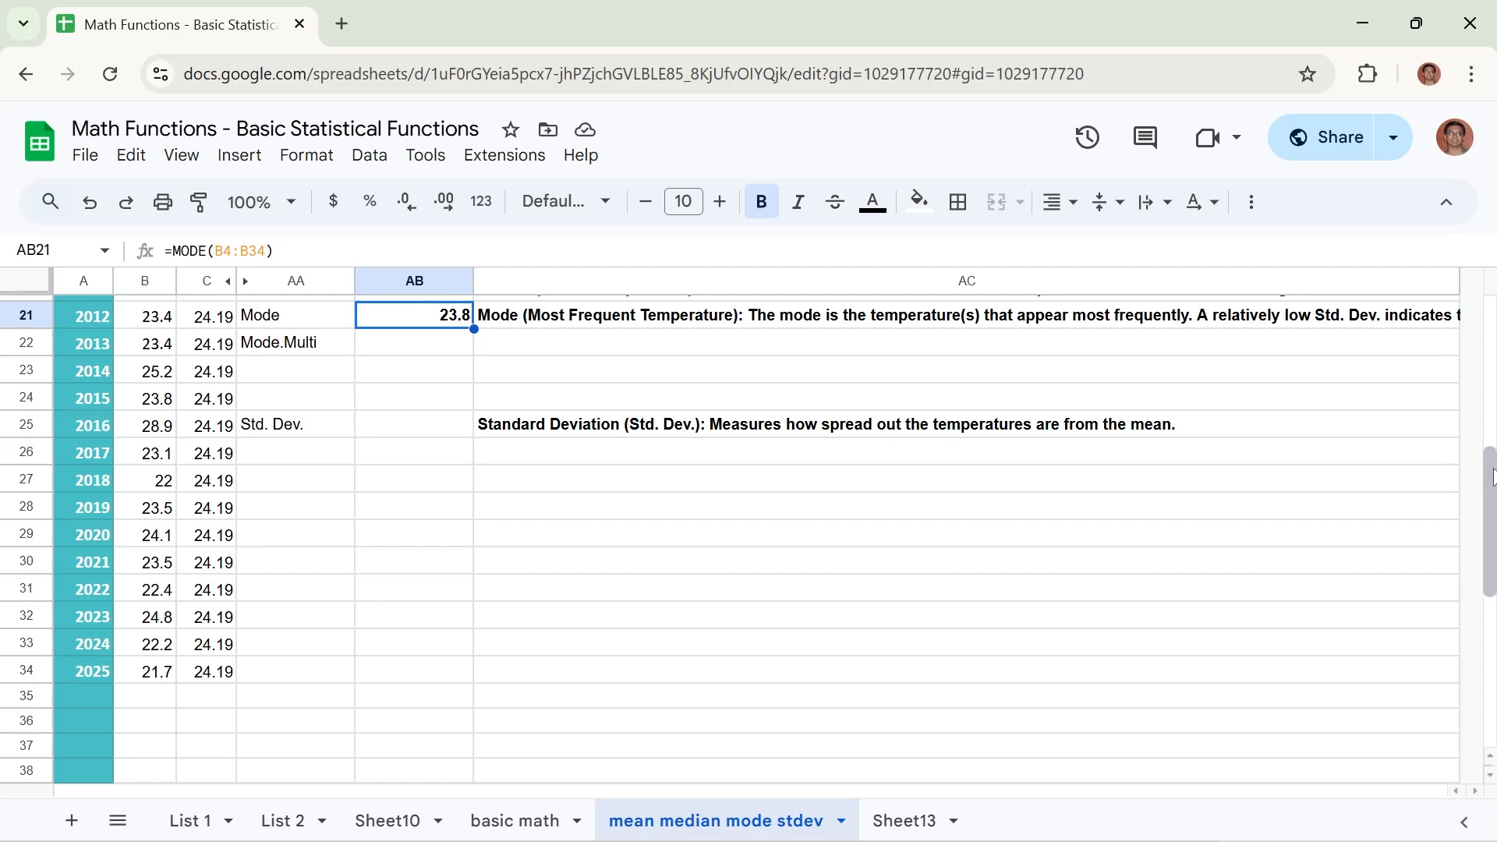
pyautogui.scroll(2, 1495, 431)
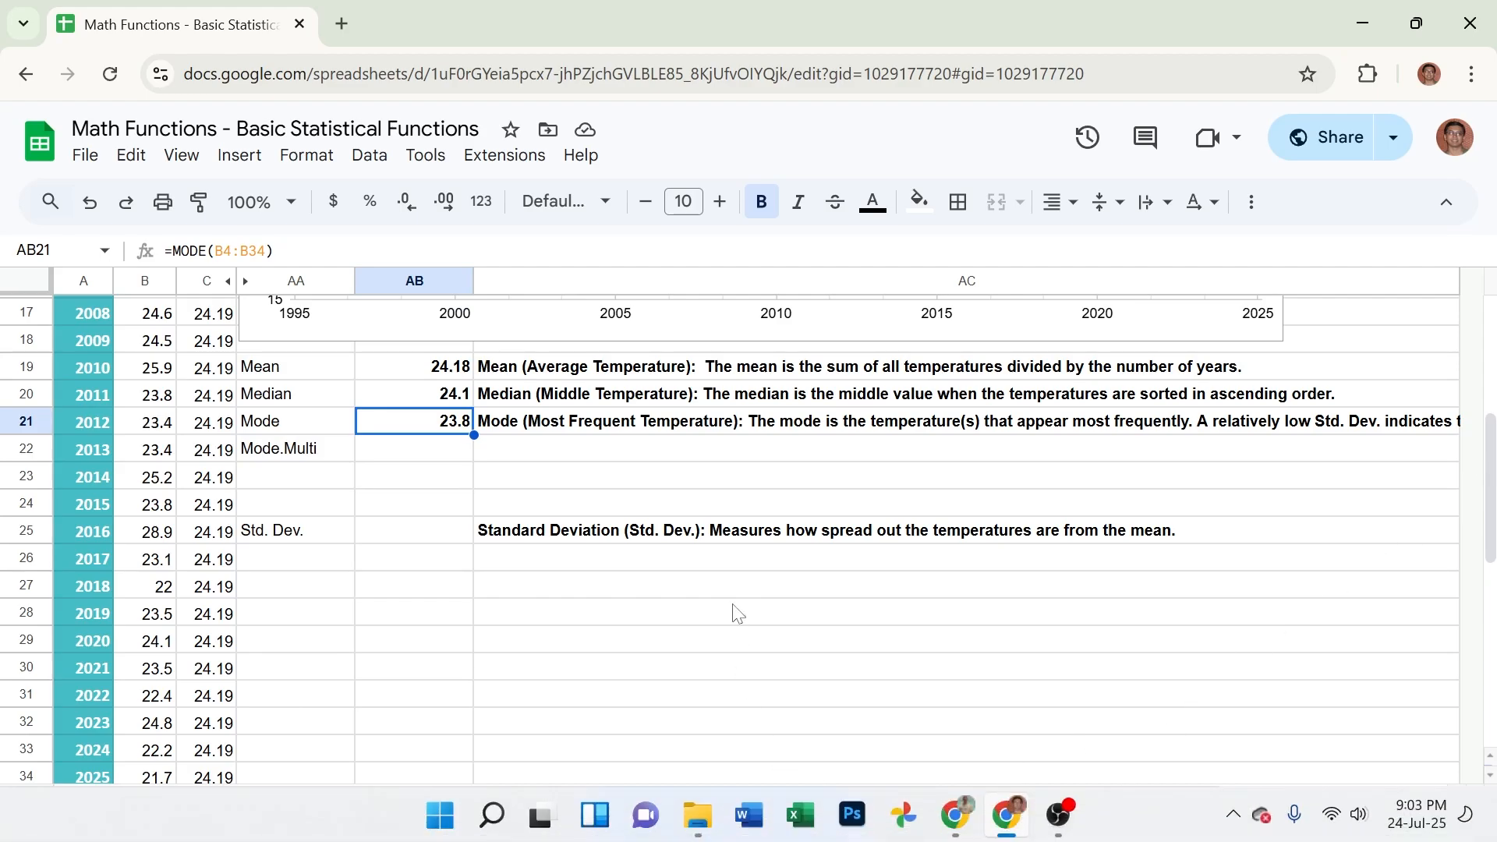
pyautogui.click(905, 820)
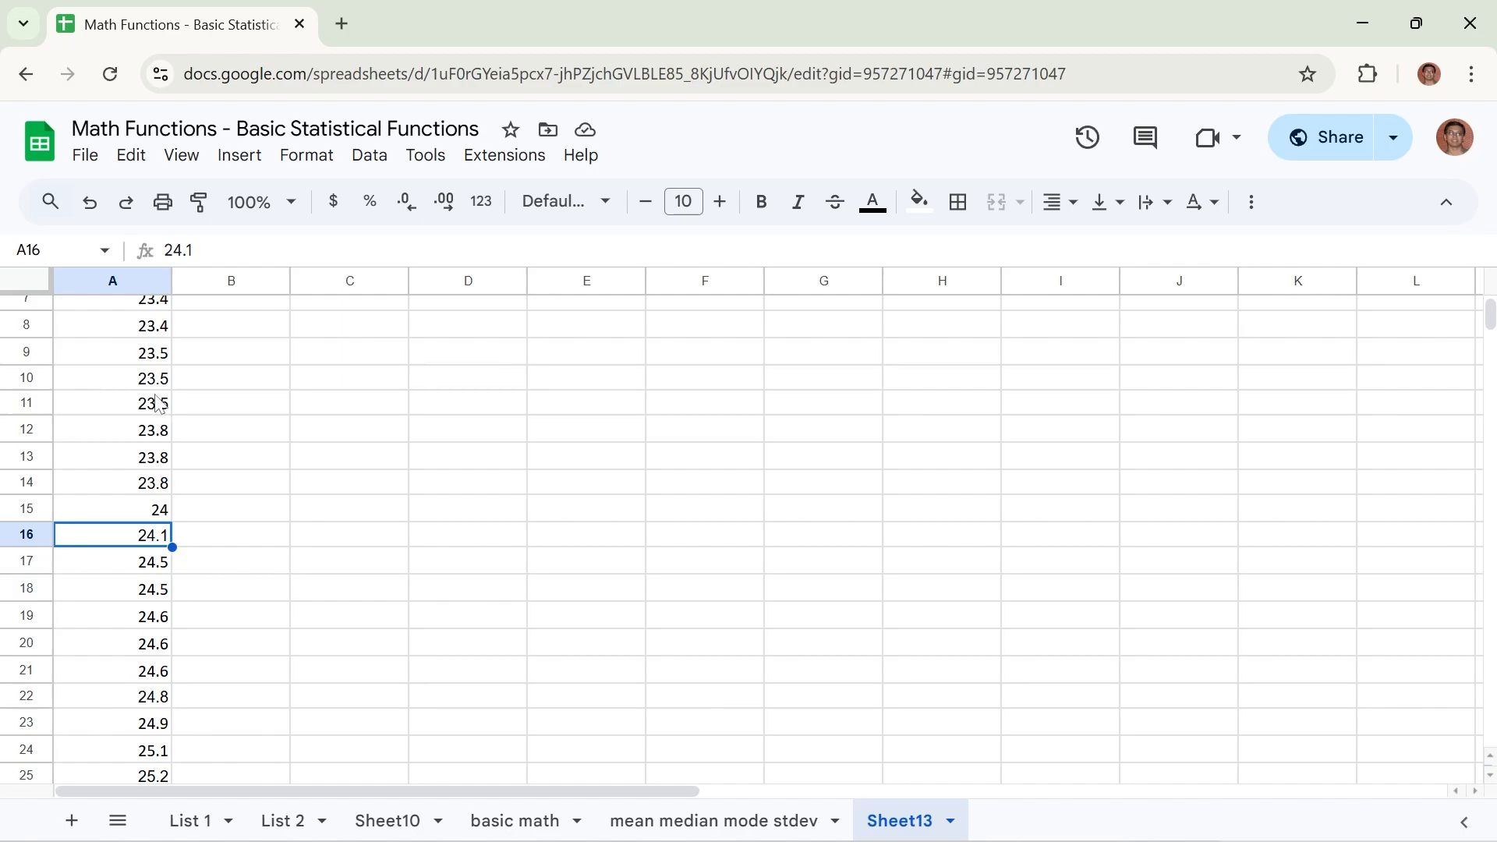
pyautogui.scroll(2, 159, 404)
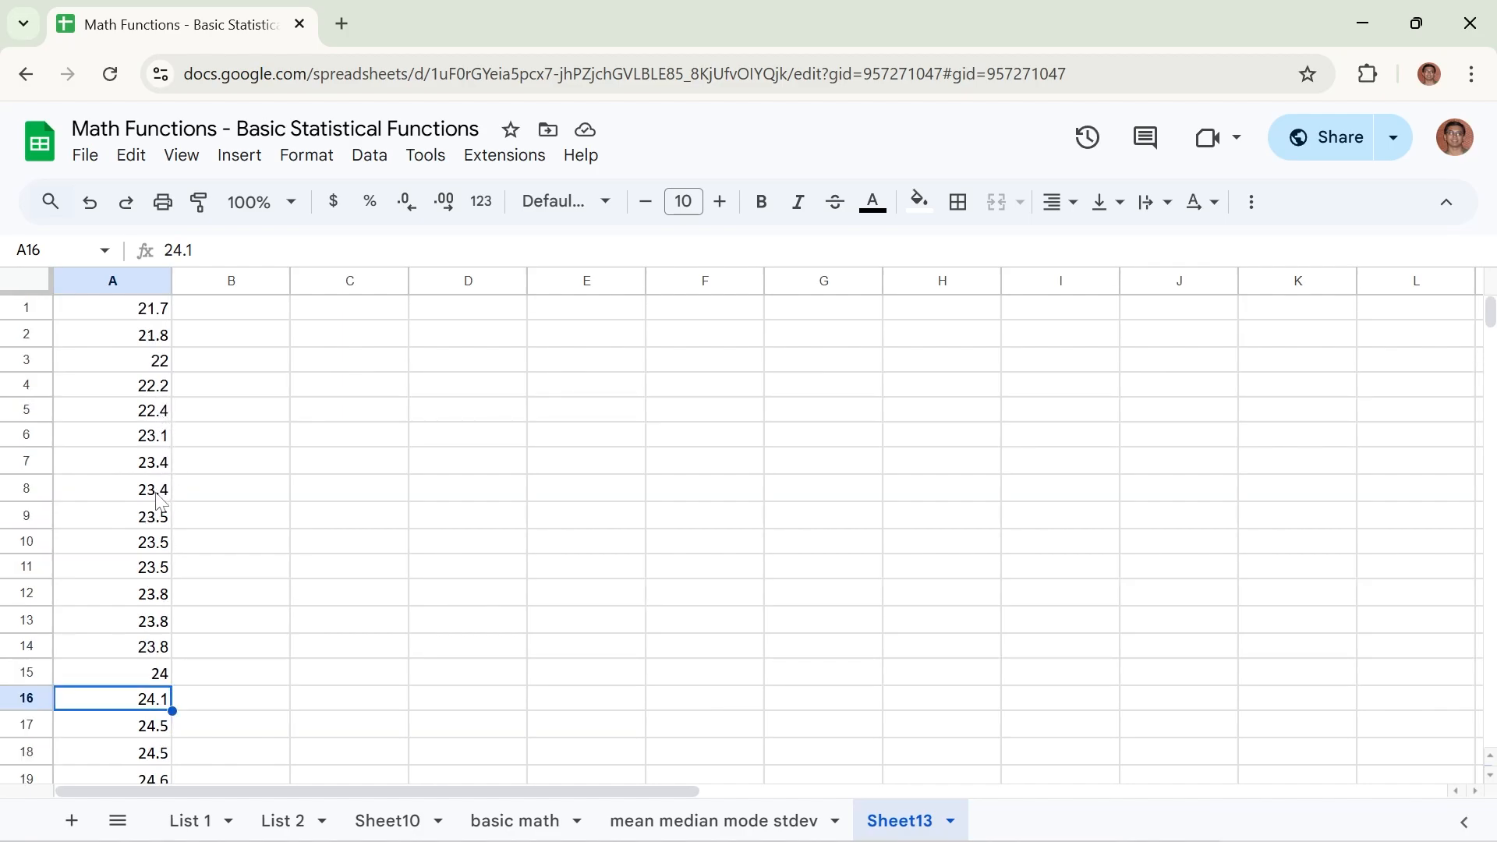
pyautogui.scroll(-4, 160, 497)
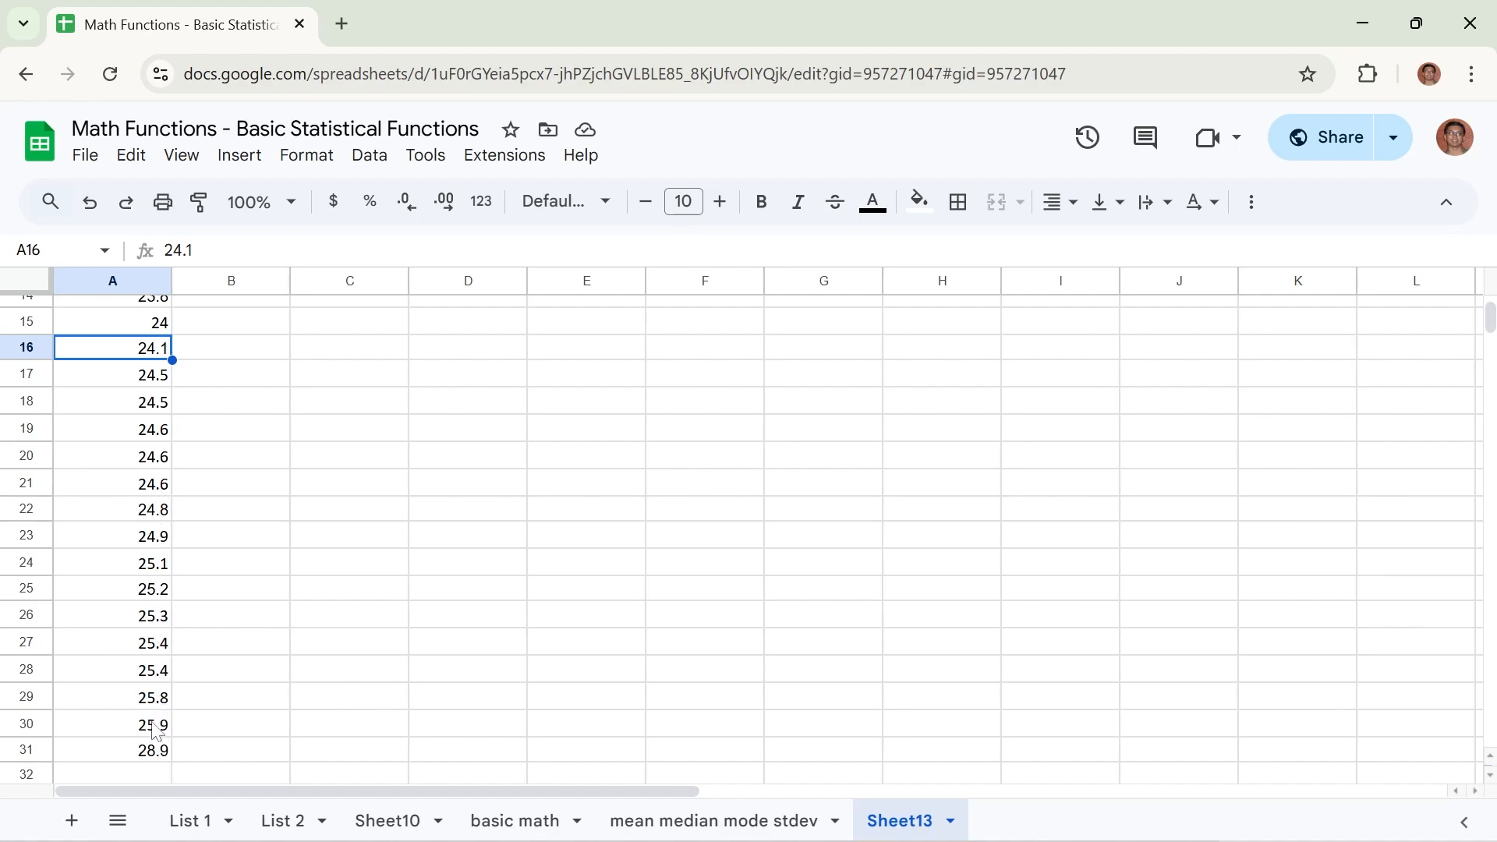
pyautogui.scroll(5, 143, 503)
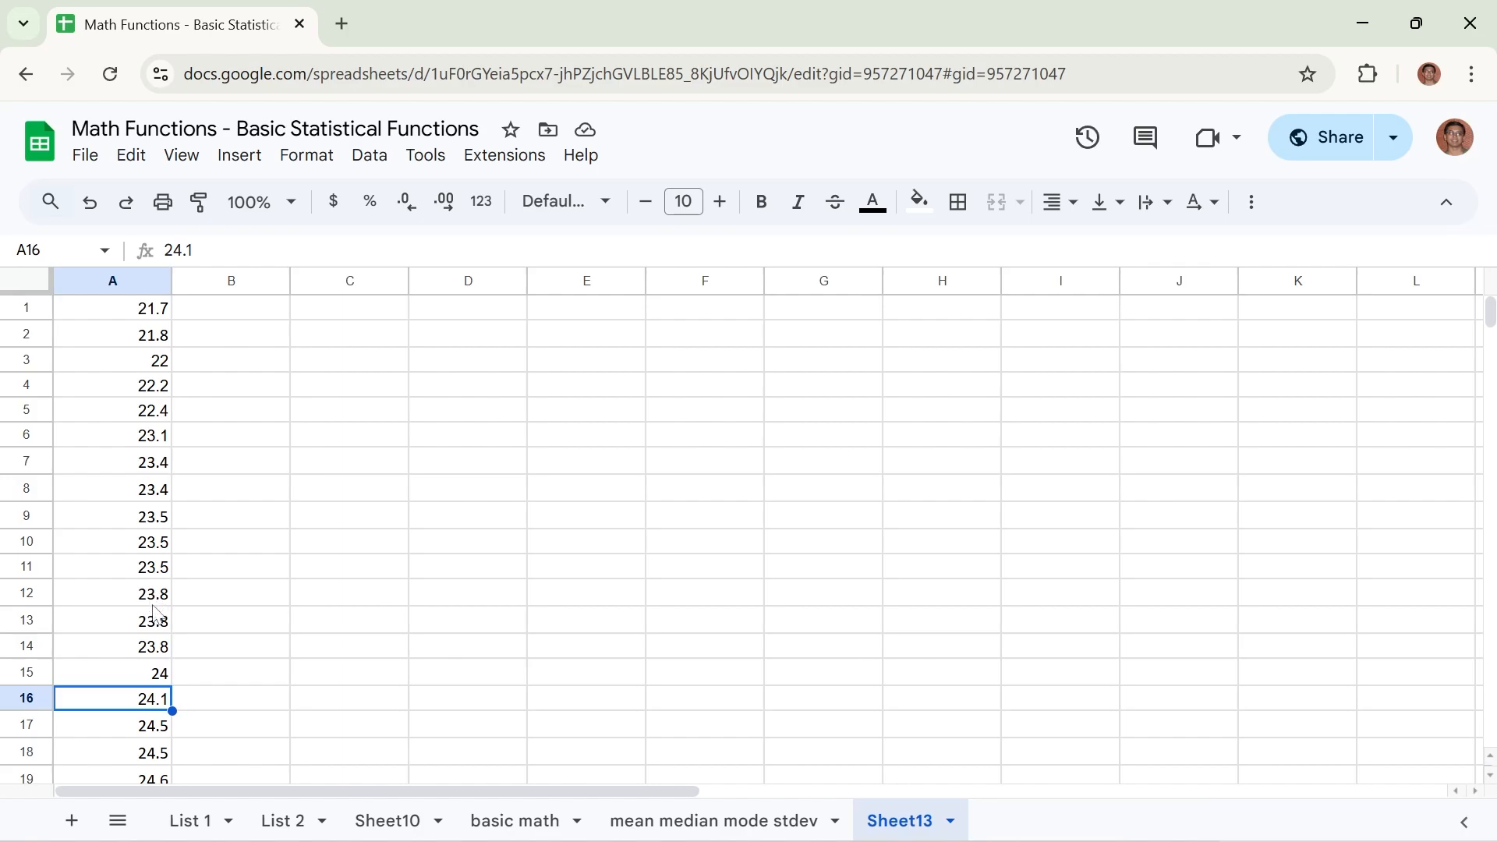
# Step: Calculate all modes of the January temperatures in AB22 on the mean median mode stdev sheet with =MODE.MULT(B4:B34)
pyautogui.click(677, 819)
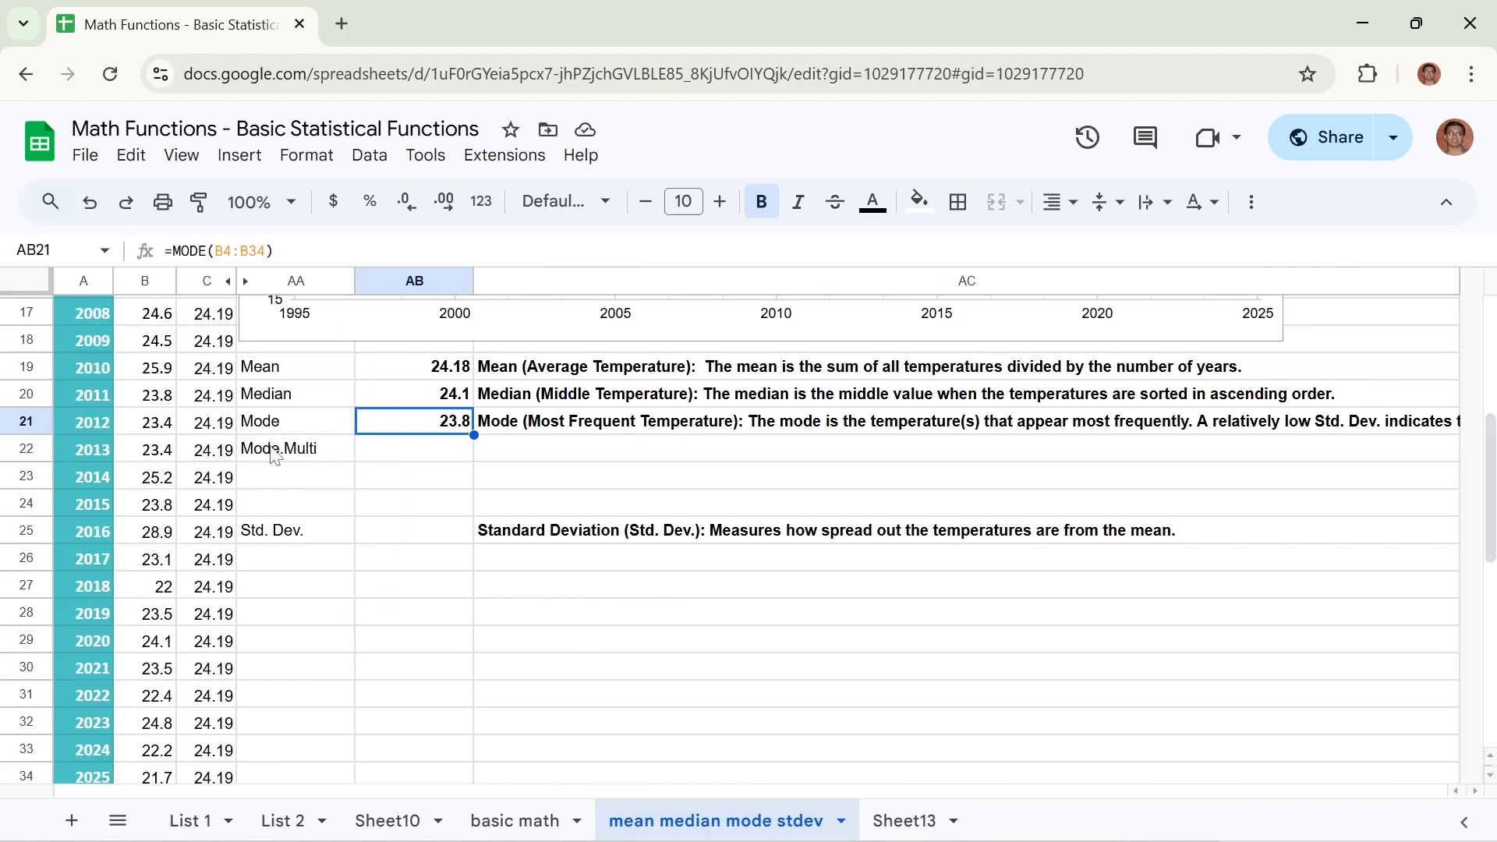
pyautogui.click(316, 456)
pyautogui.click(396, 466)
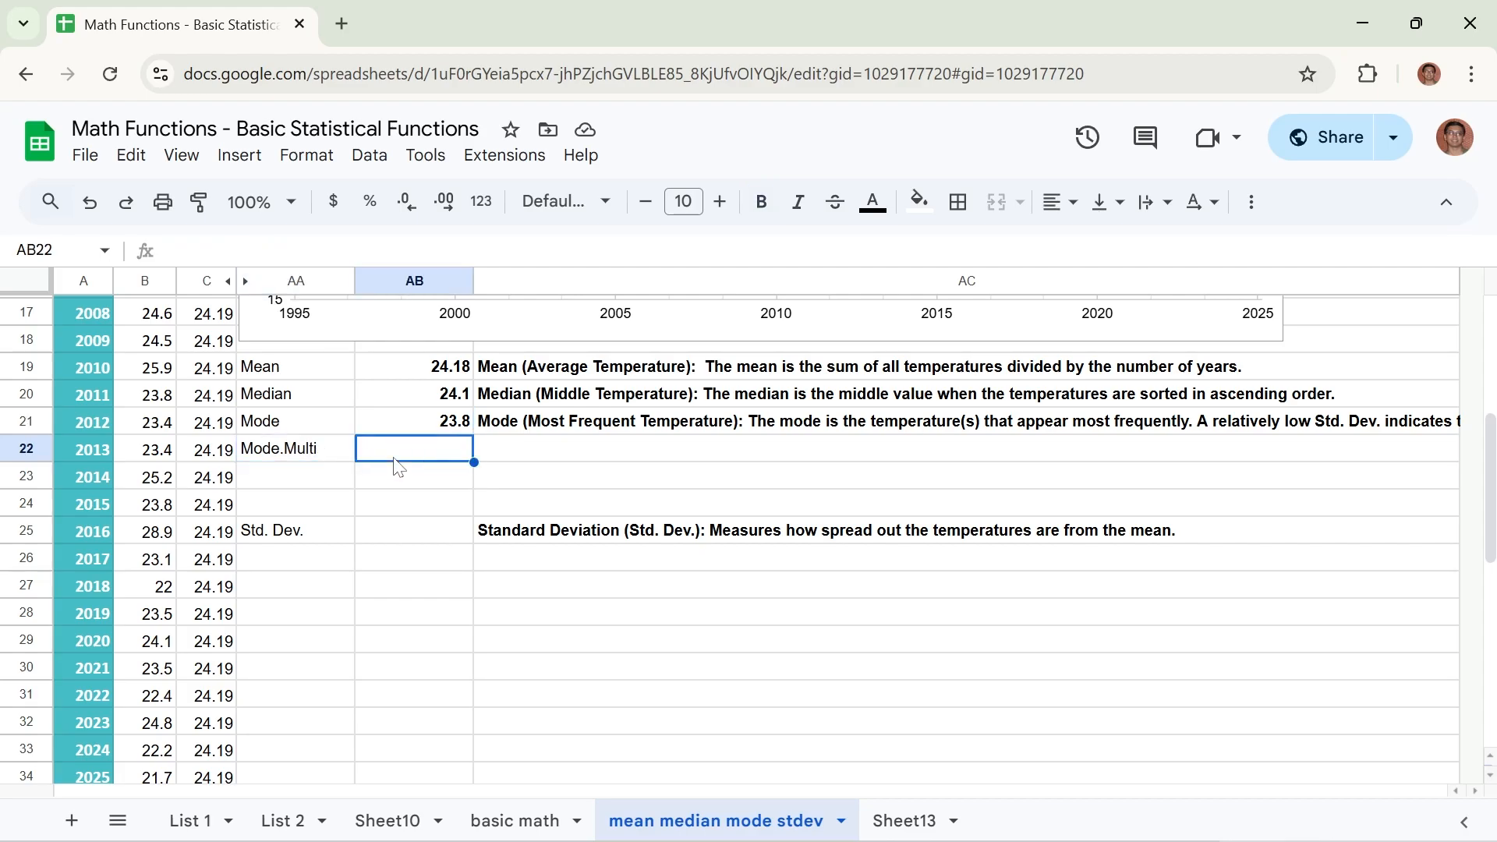
pyautogui.write('=')
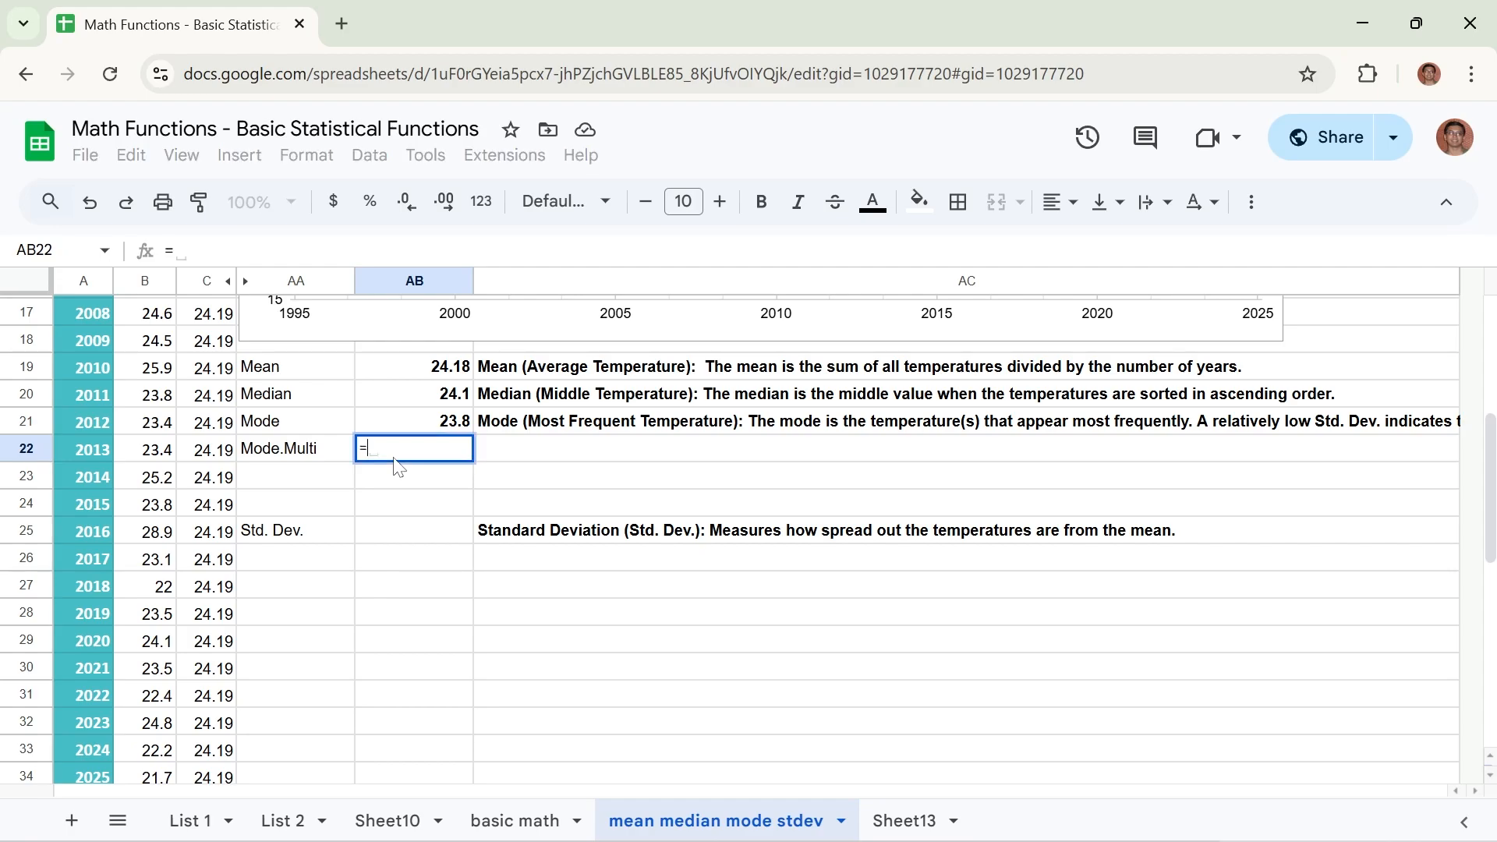
pyautogui.write('MO')
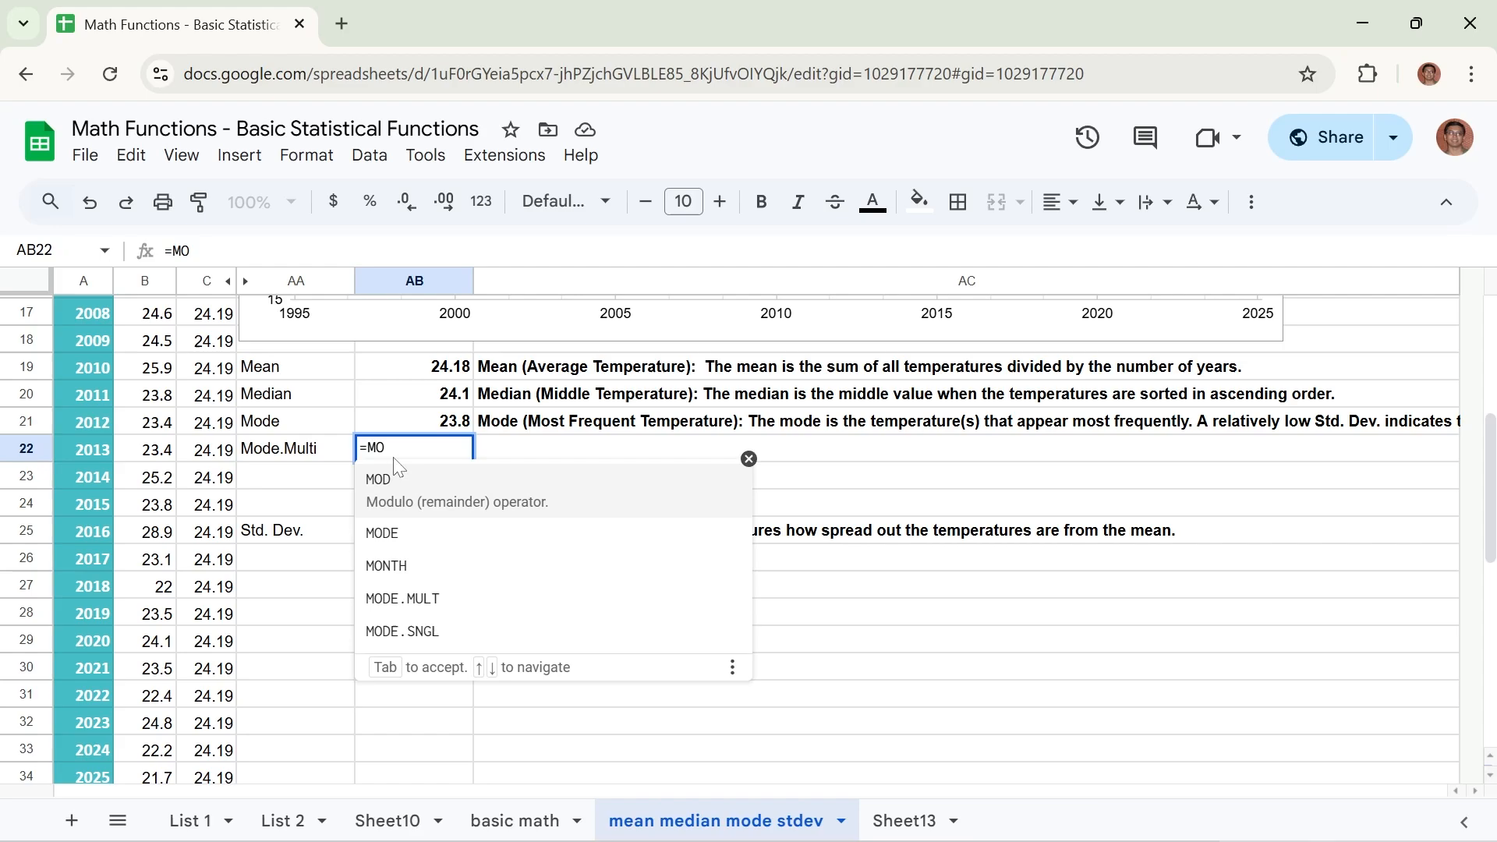
pyautogui.write('DE')
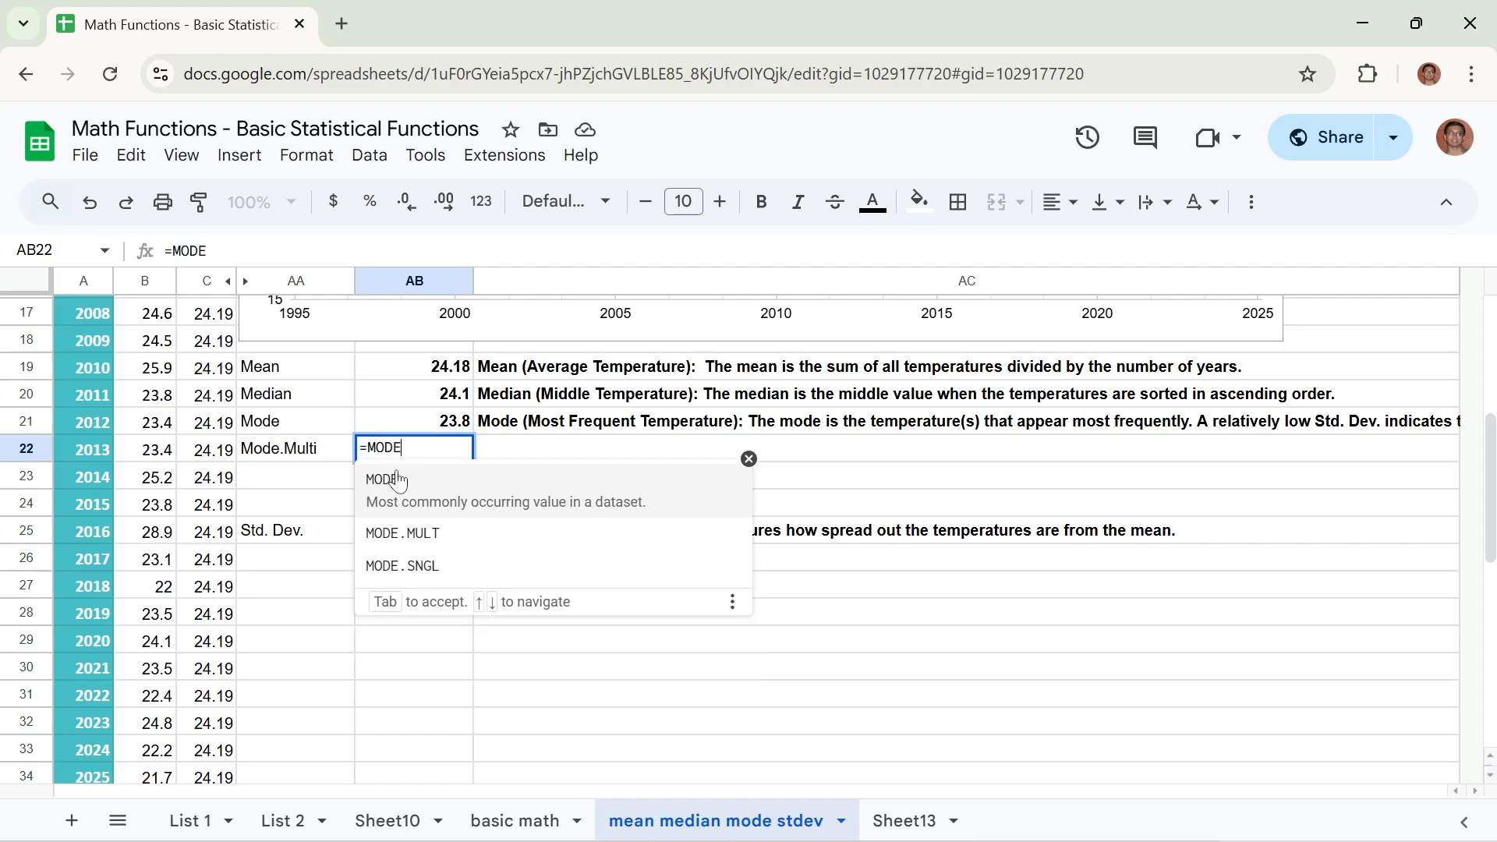
pyautogui.click(420, 527)
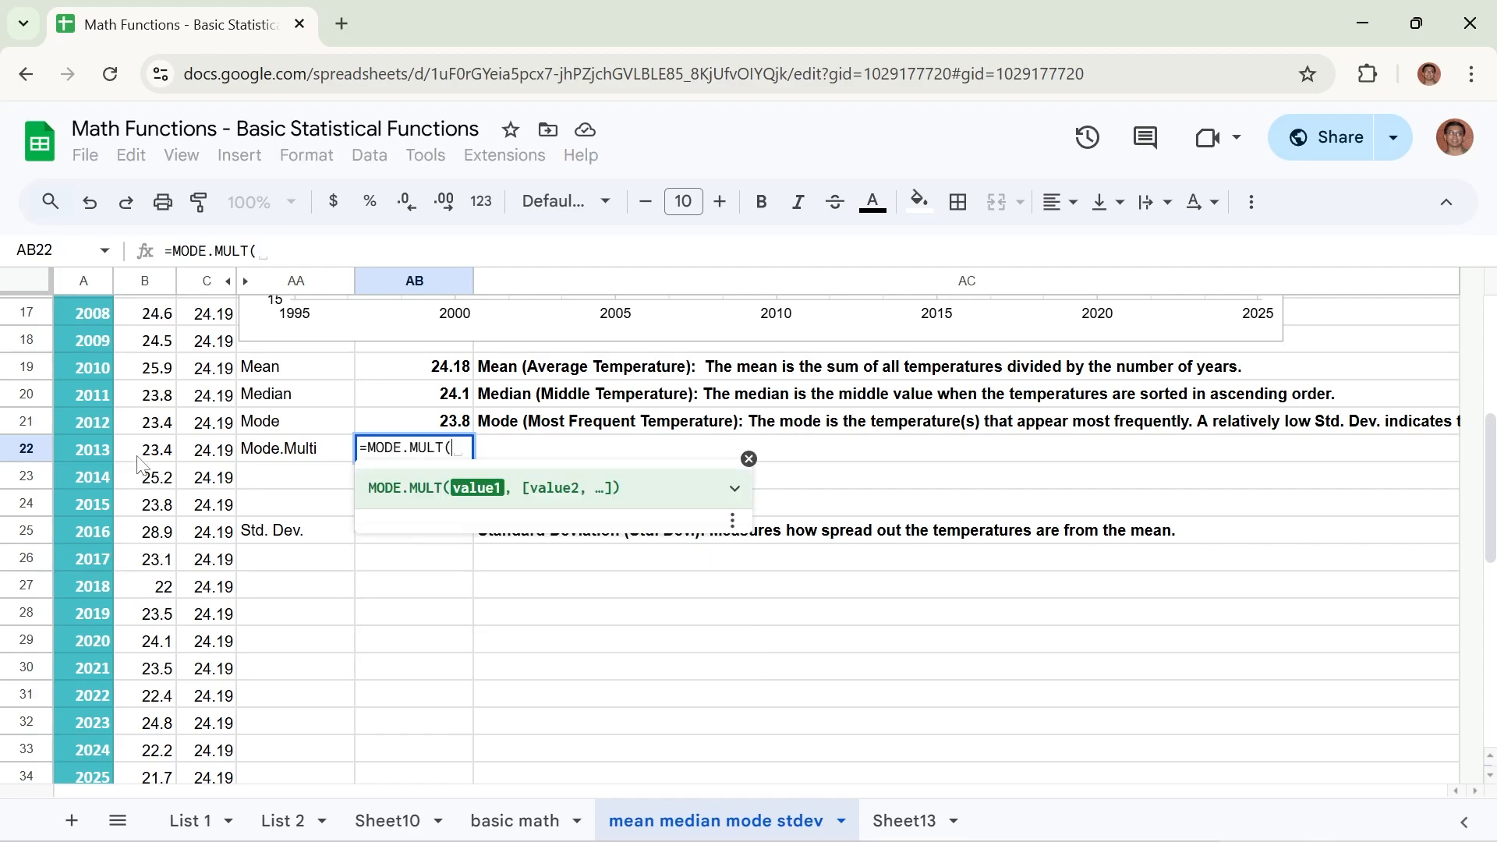
pyautogui.scroll(5, 152, 456)
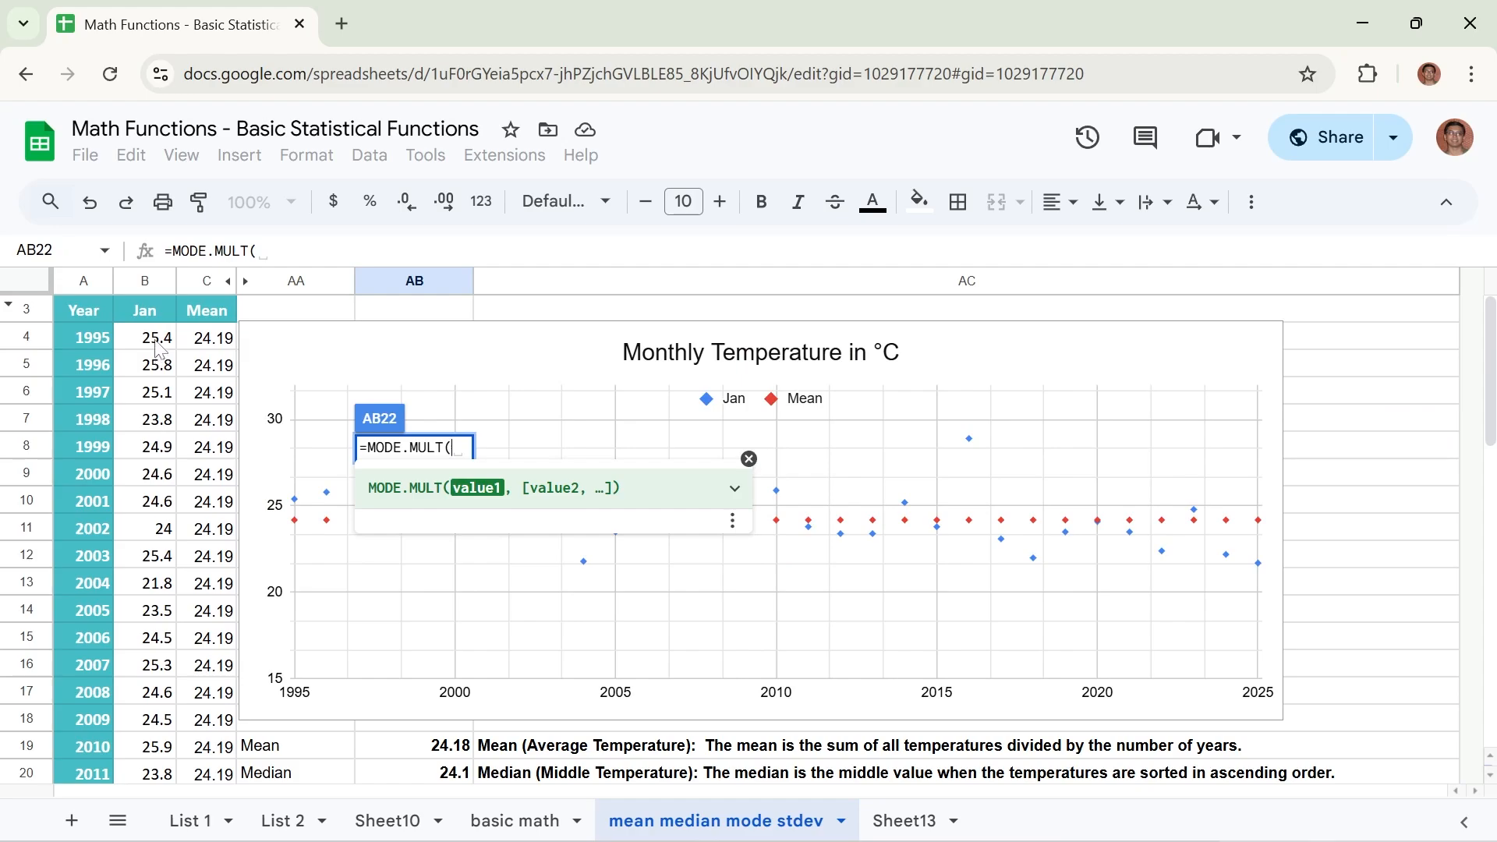
pyautogui.moveTo(156, 337); pyautogui.dragTo(154, 476)
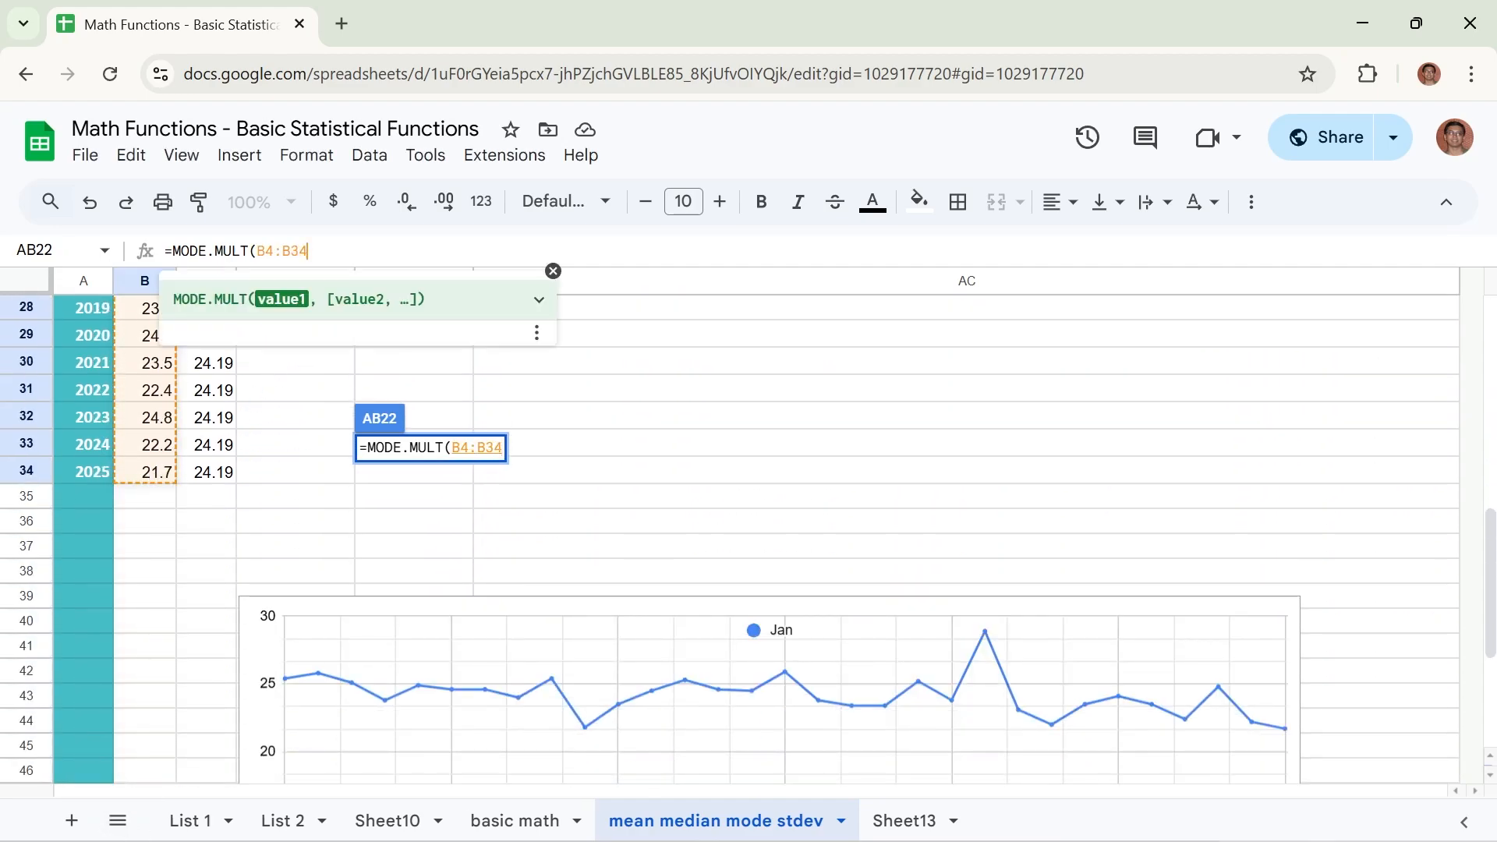
pyautogui.write(')')
pyautogui.press('Return')
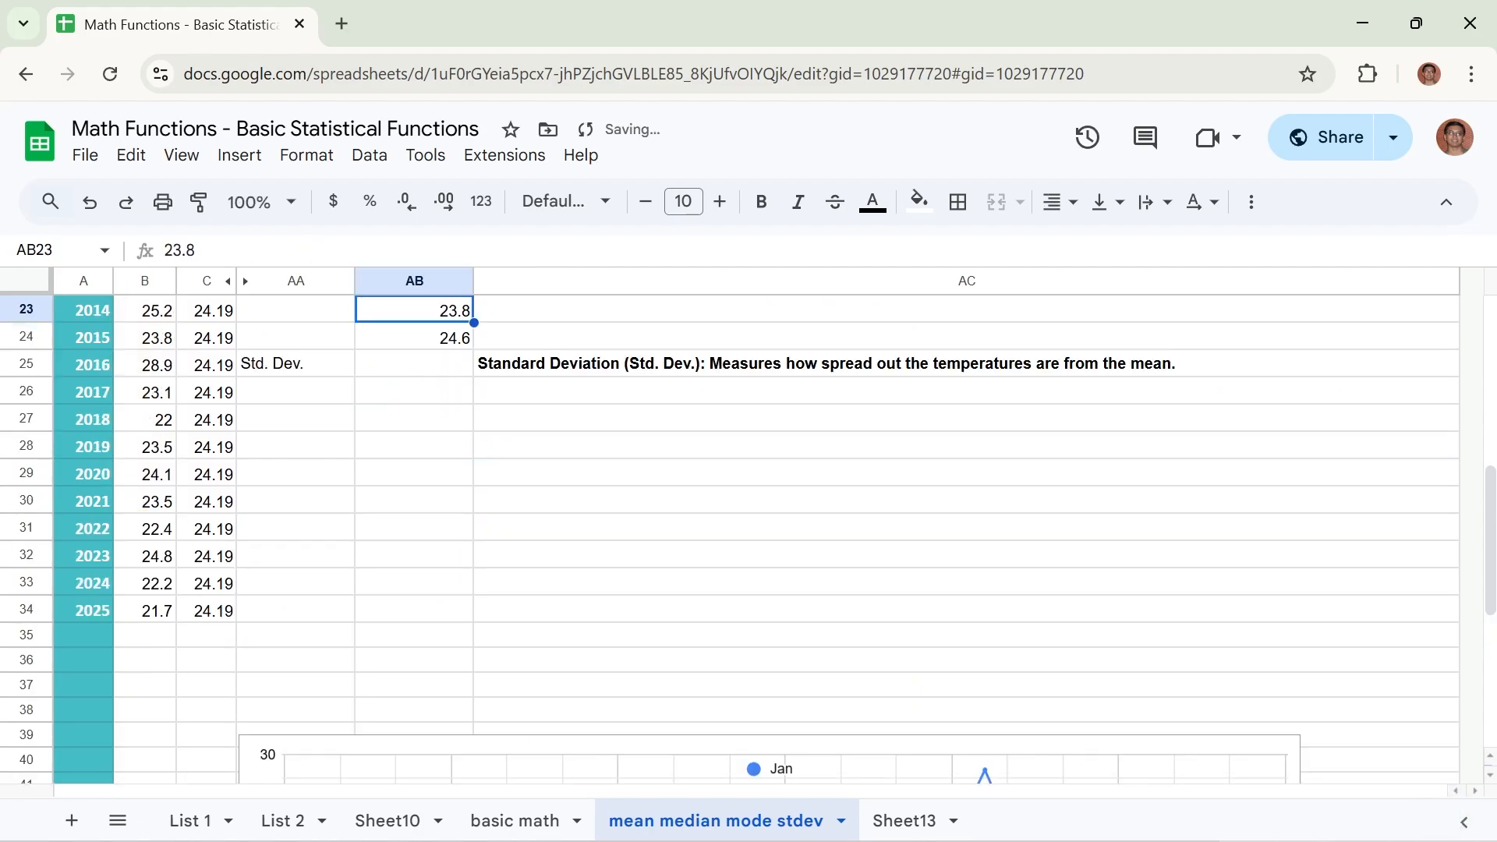
# Step: Check the last multiple-mode result in AB24 against the repeated values in A19:A21 of the sorted list on Sheet13
pyautogui.scroll(5, 479, 555)
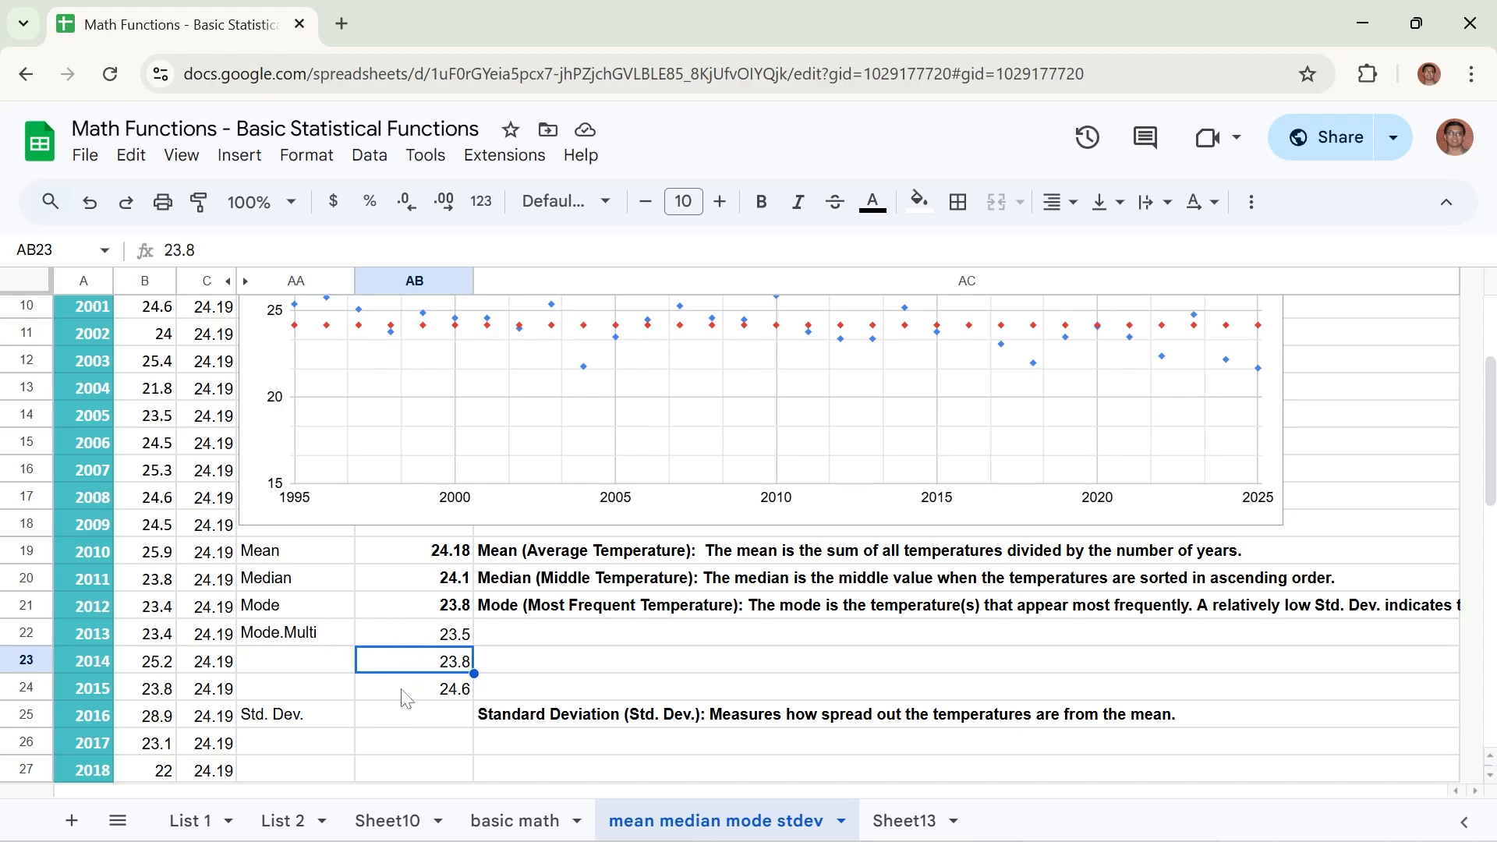
pyautogui.click(412, 692)
pyautogui.click(905, 820)
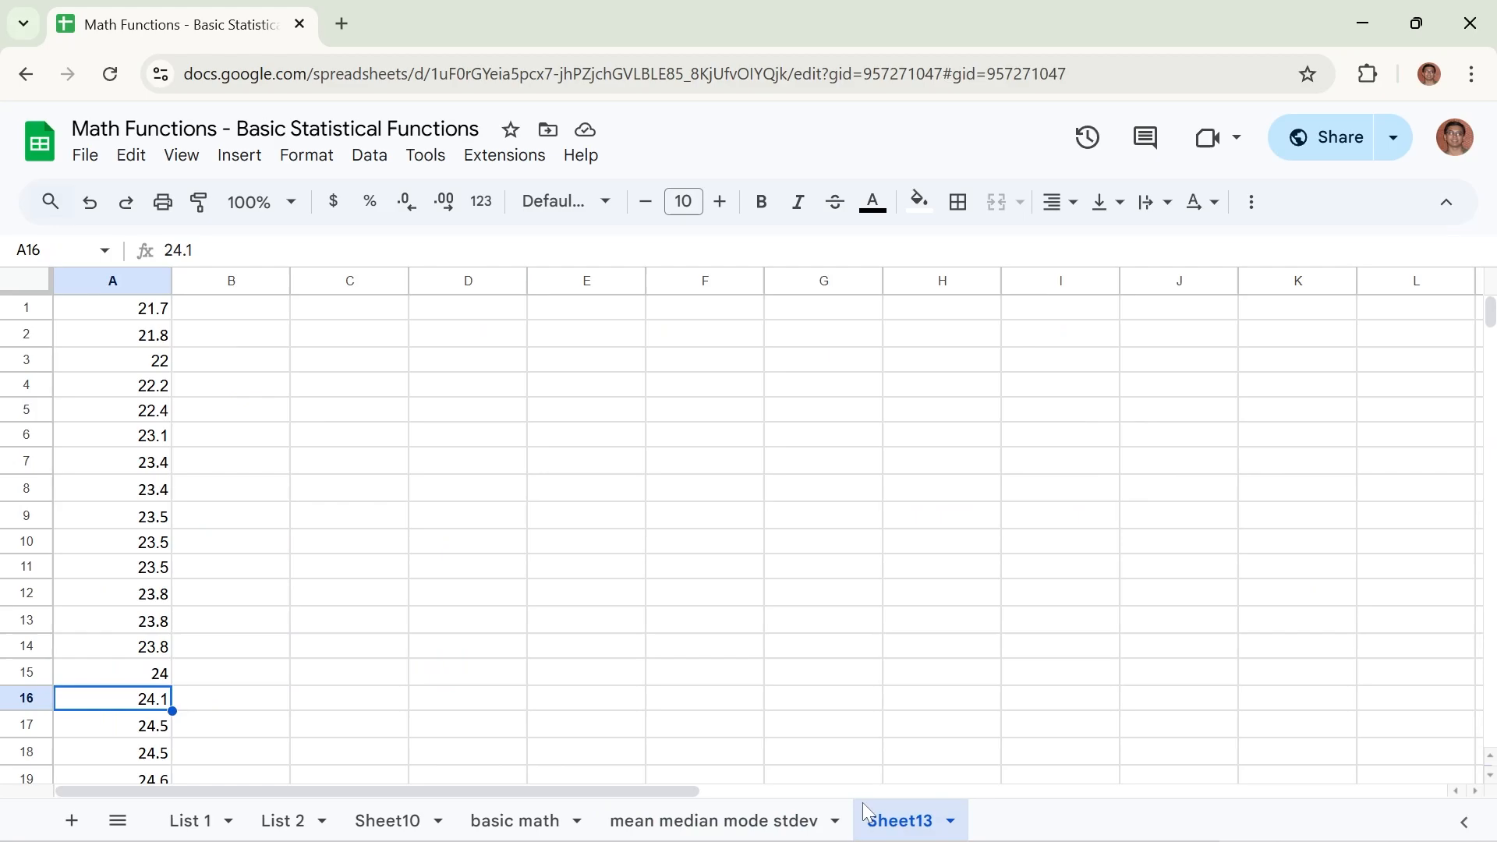
pyautogui.scroll(-5, 238, 641)
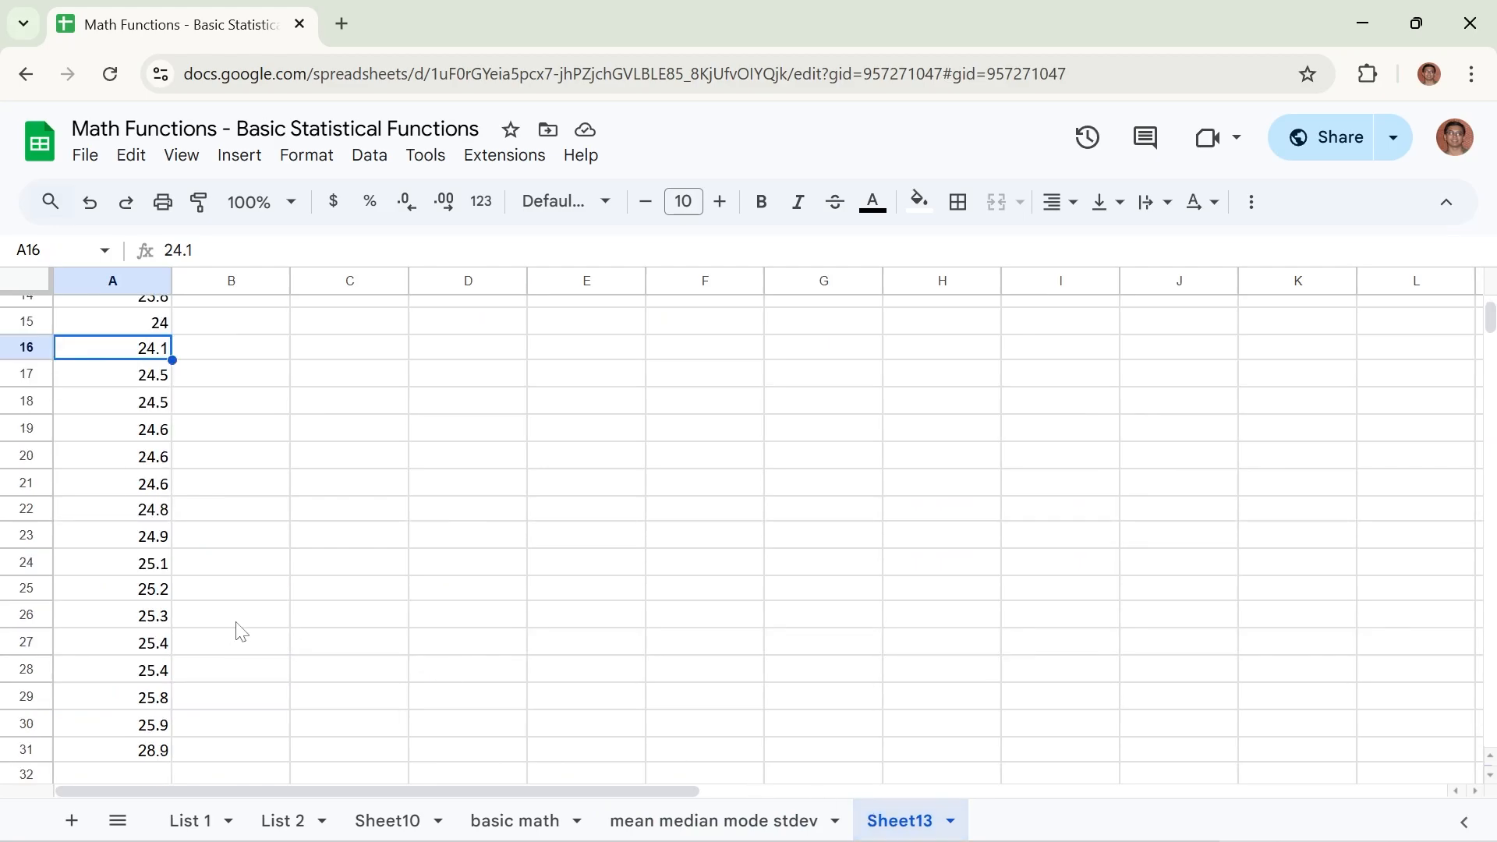
pyautogui.click(114, 436)
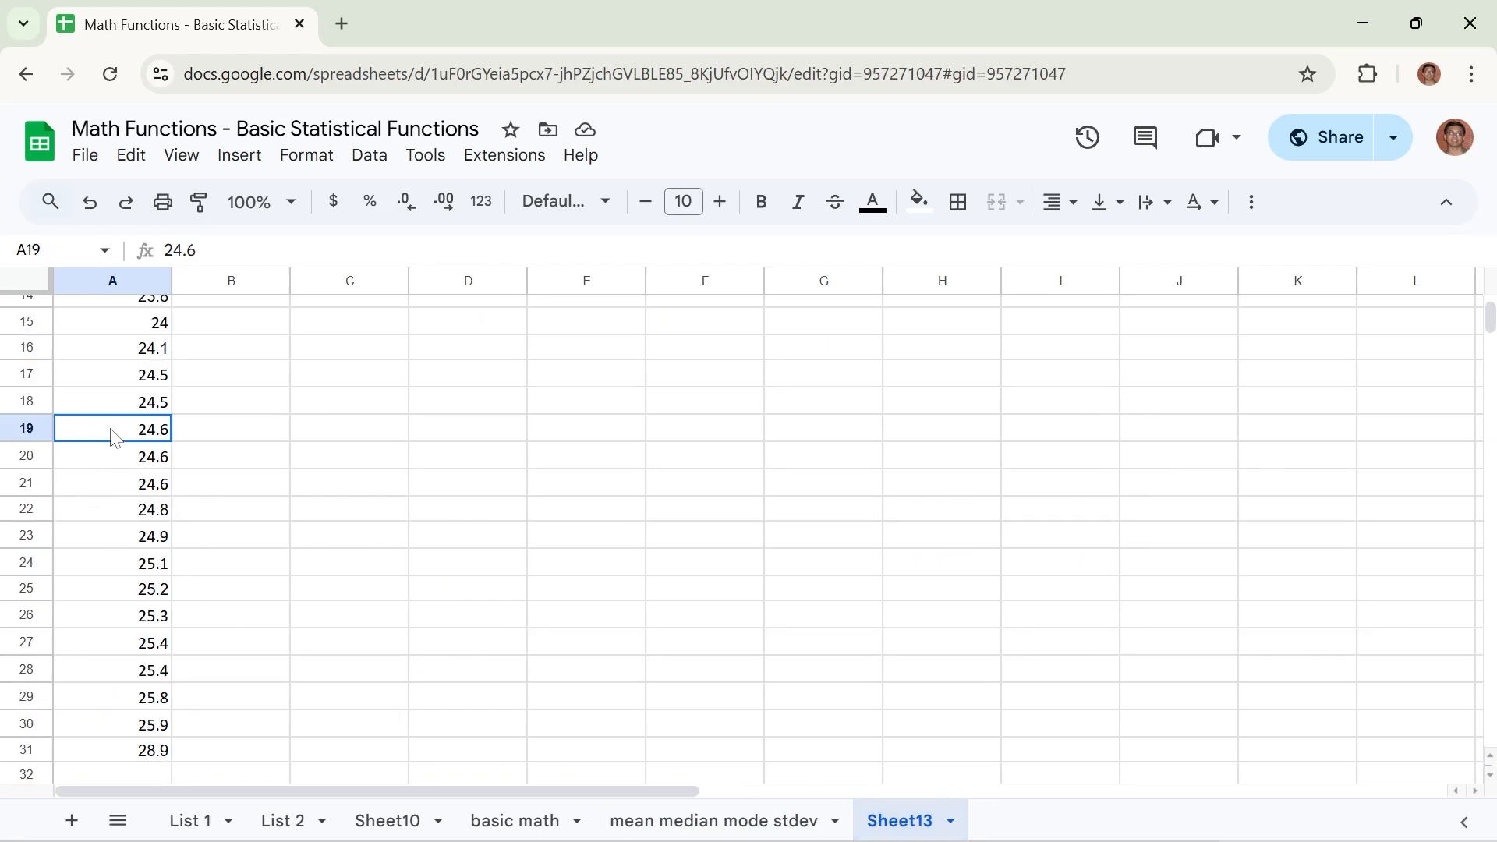
pyautogui.moveTo(114, 437); pyautogui.dragTo(104, 474)
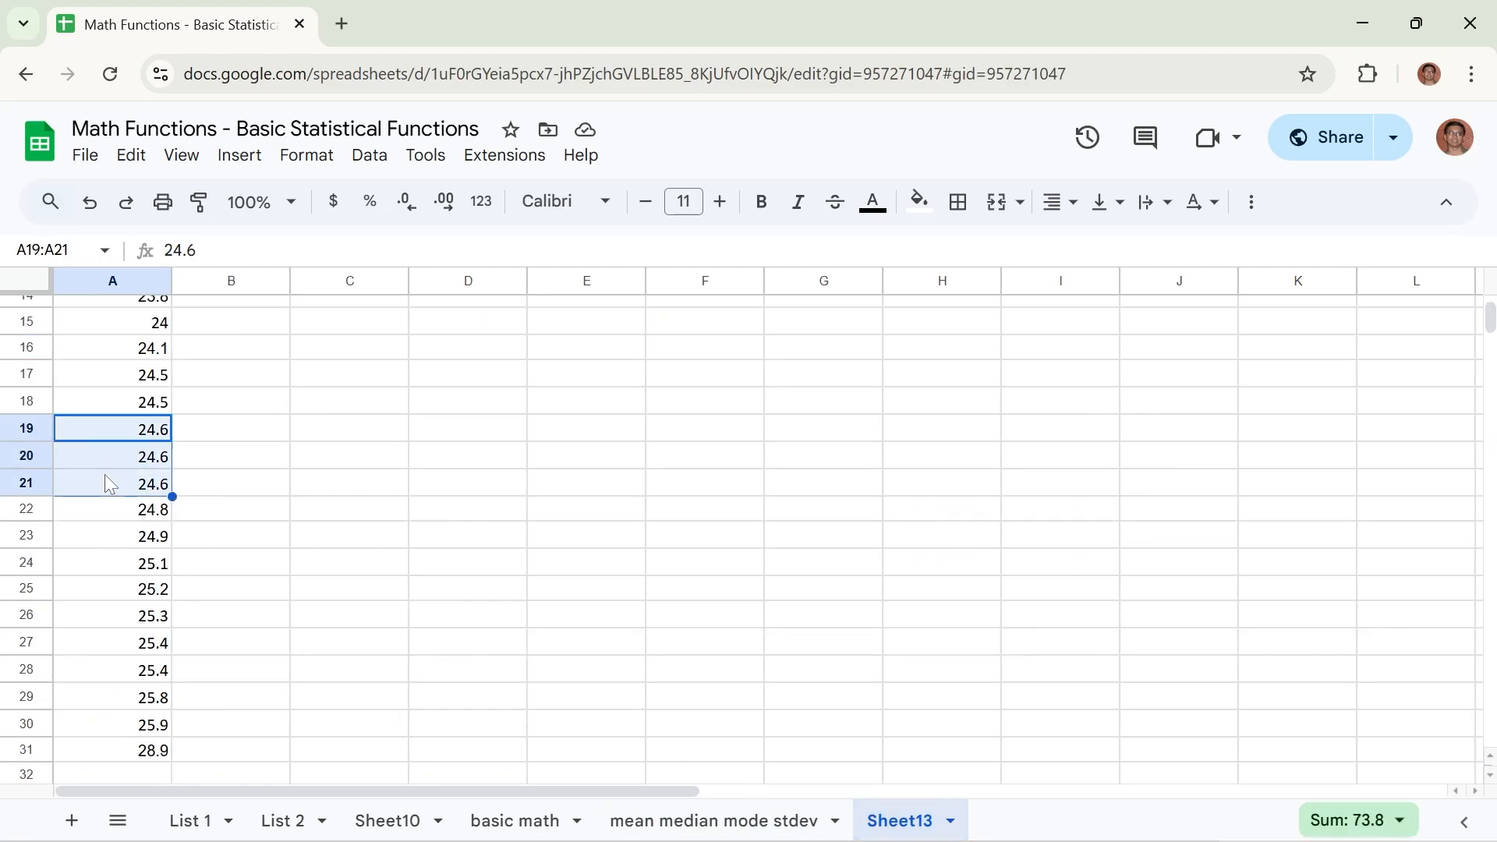
# Step: Inspect the cell contents of AB22, AB23 and AB24 on the mean median mode stdev sheet to compare formula and spilled results
pyautogui.click(700, 817)
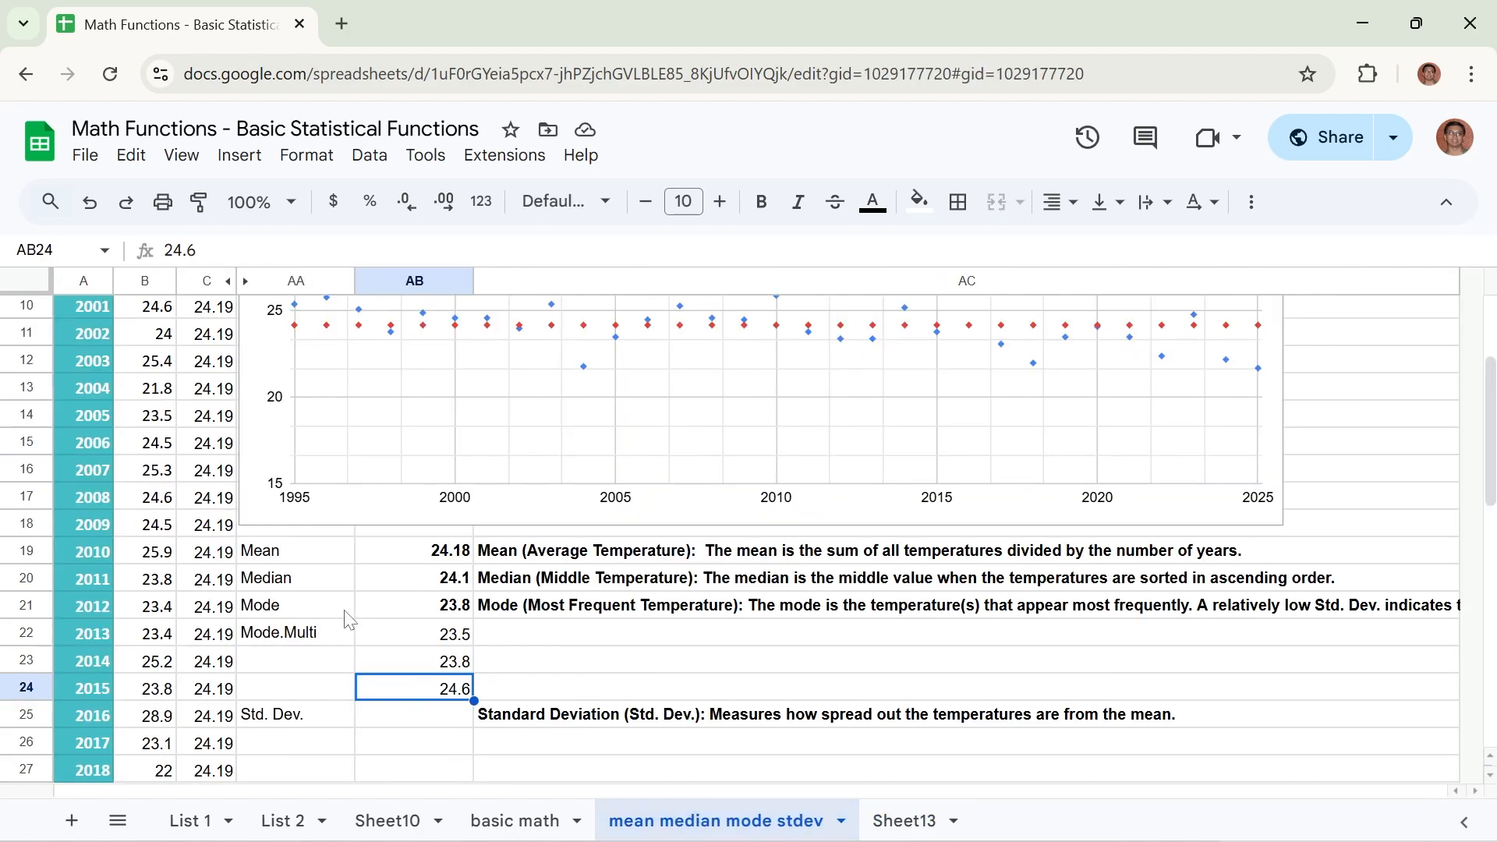
pyautogui.click(422, 638)
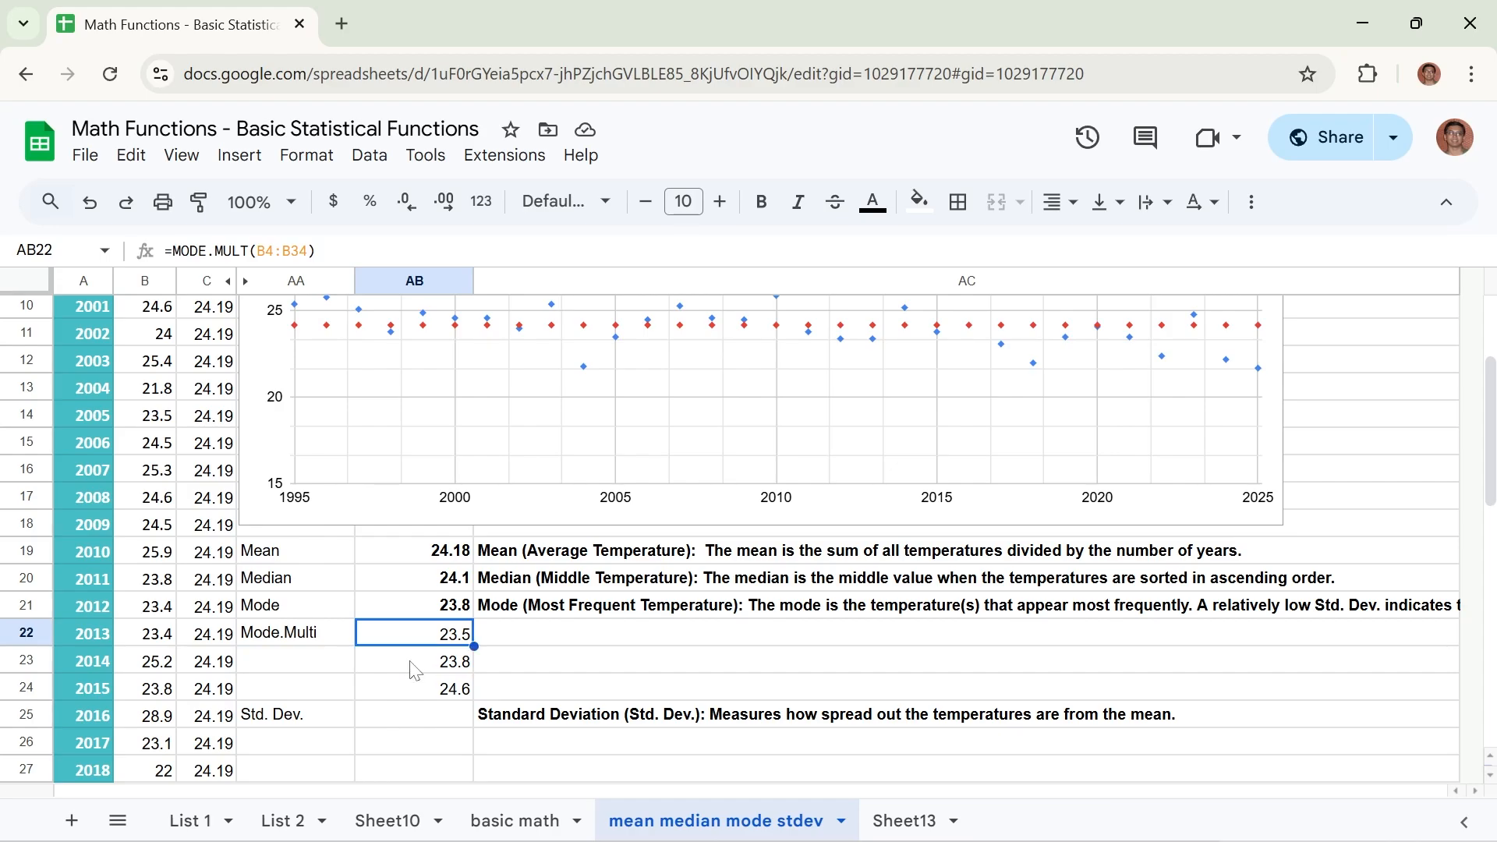
pyautogui.click(413, 665)
pyautogui.click(409, 697)
pyautogui.click(416, 633)
pyautogui.click(404, 661)
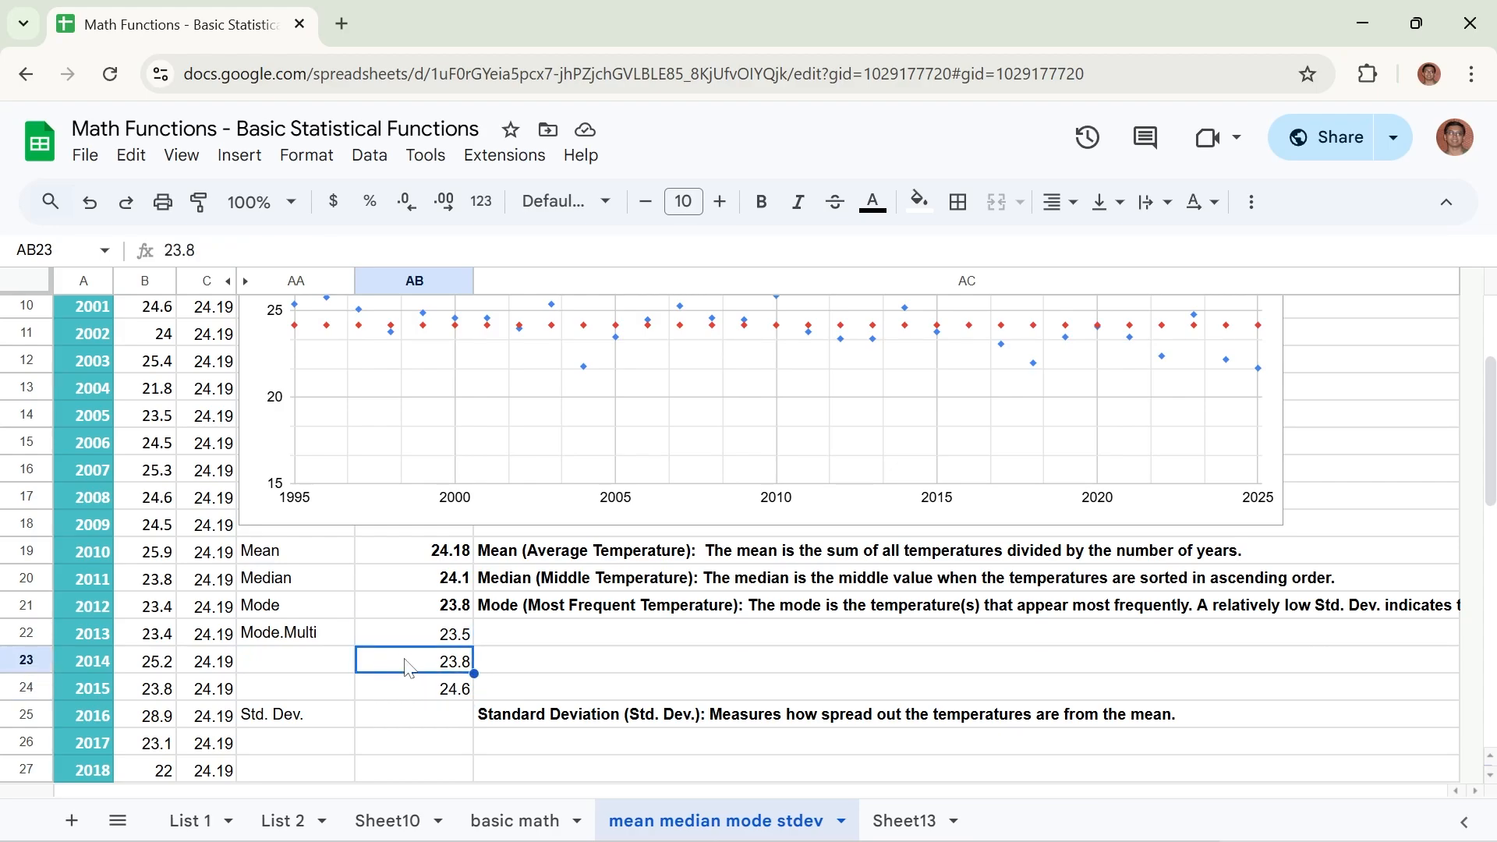
pyautogui.click(404, 689)
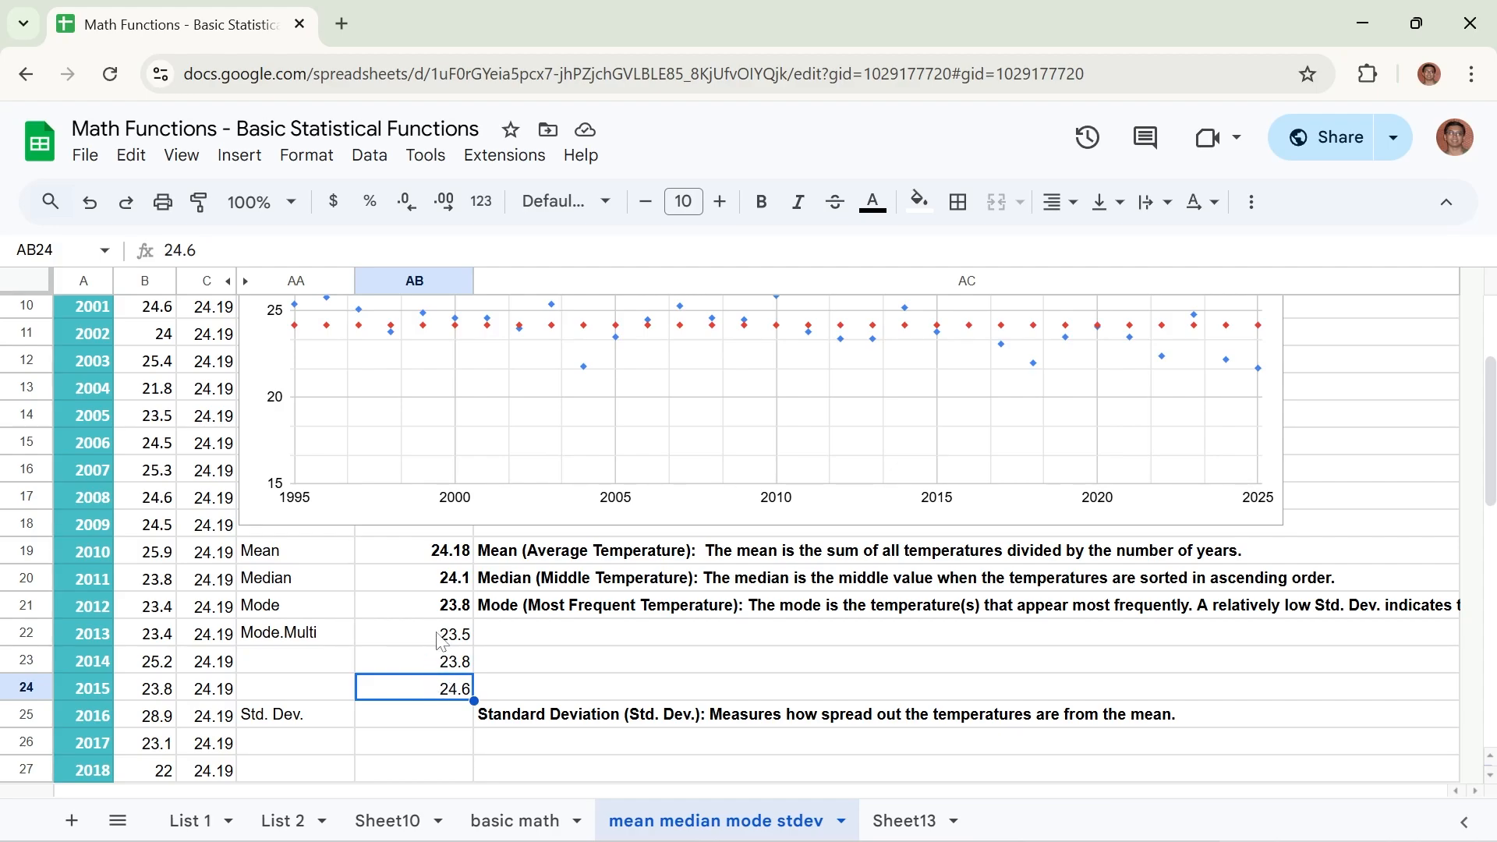
pyautogui.click(421, 673)
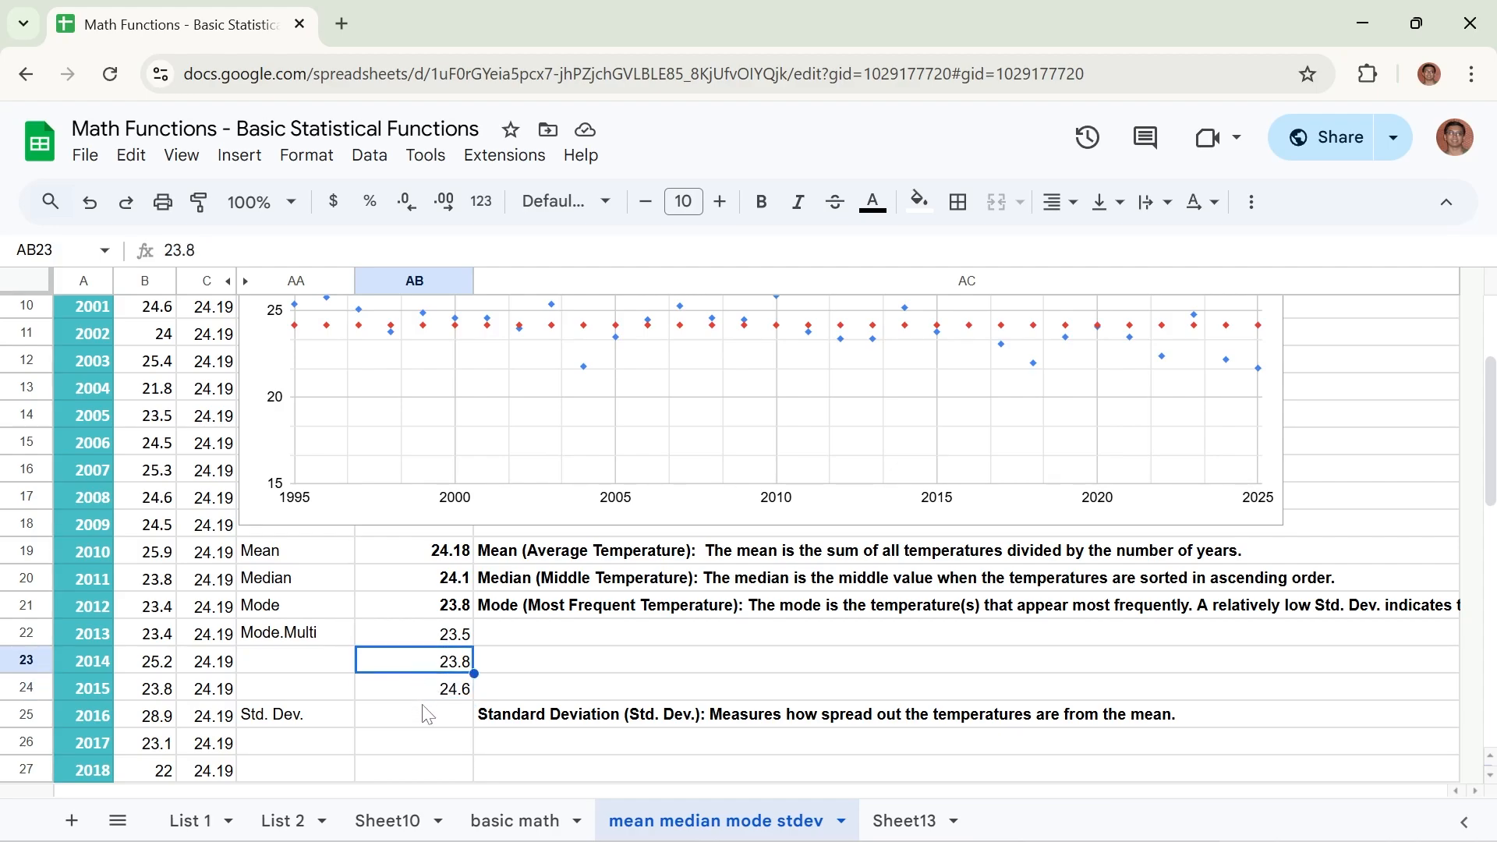
pyautogui.click(430, 696)
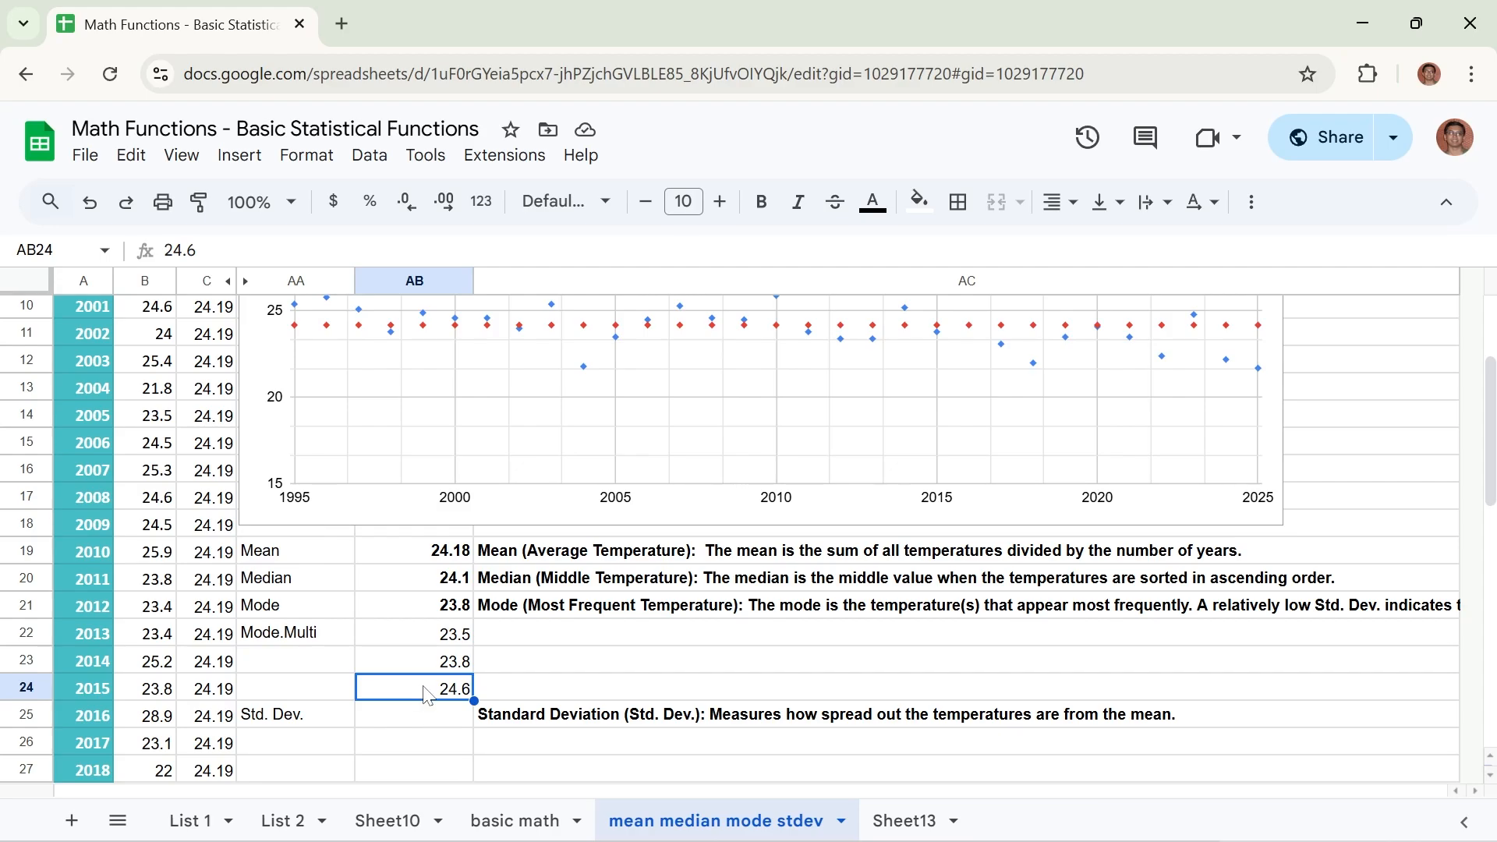
# Step: Overwrite the spilled result in AB23 with "as", inspect the effect on AB22, and clear AB23 again
pyautogui.click(421, 661)
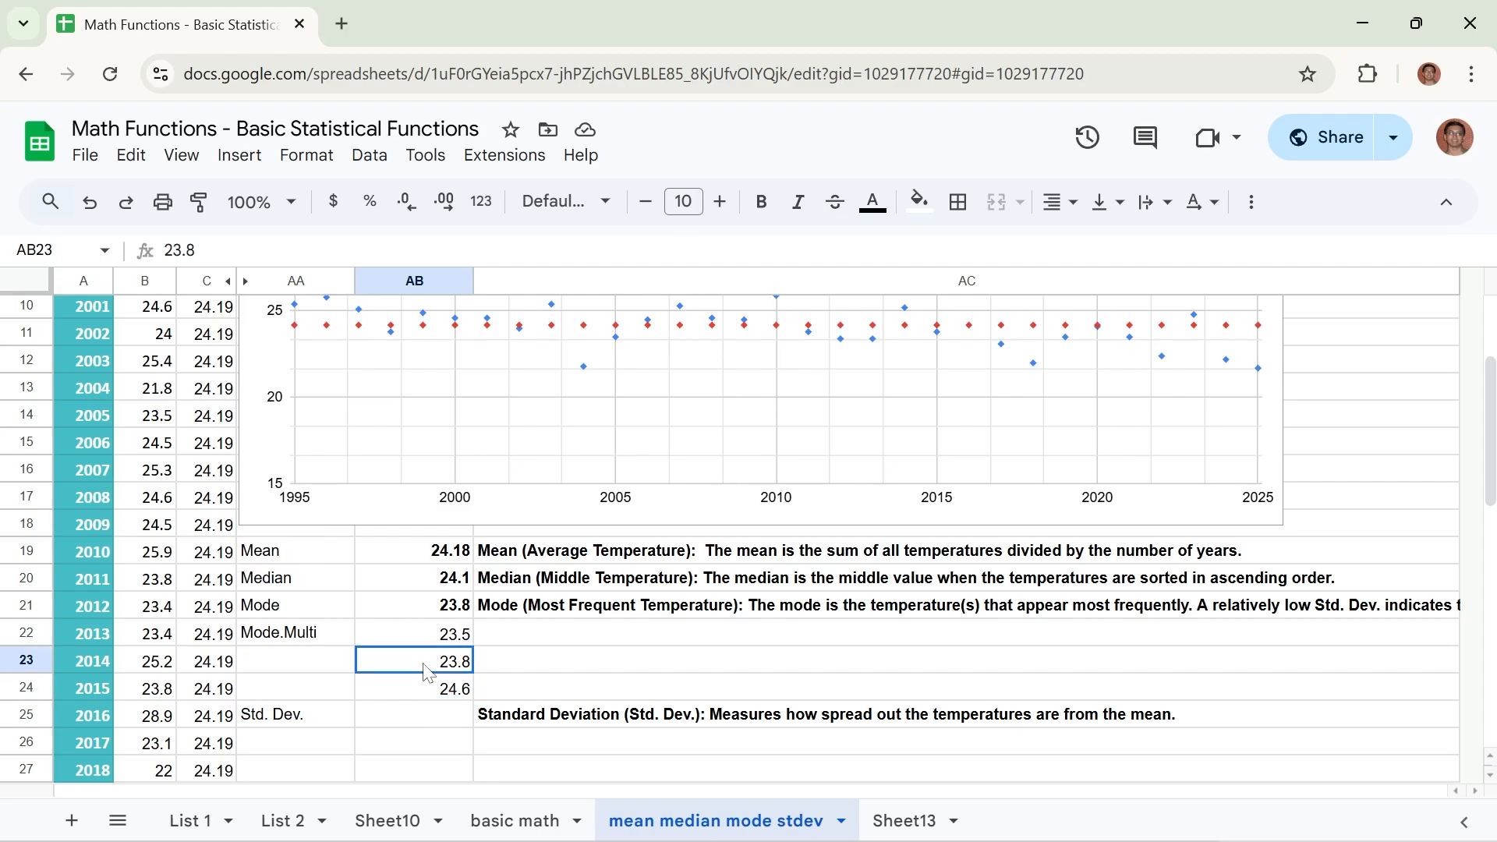
pyautogui.write('as')
pyautogui.click(425, 637)
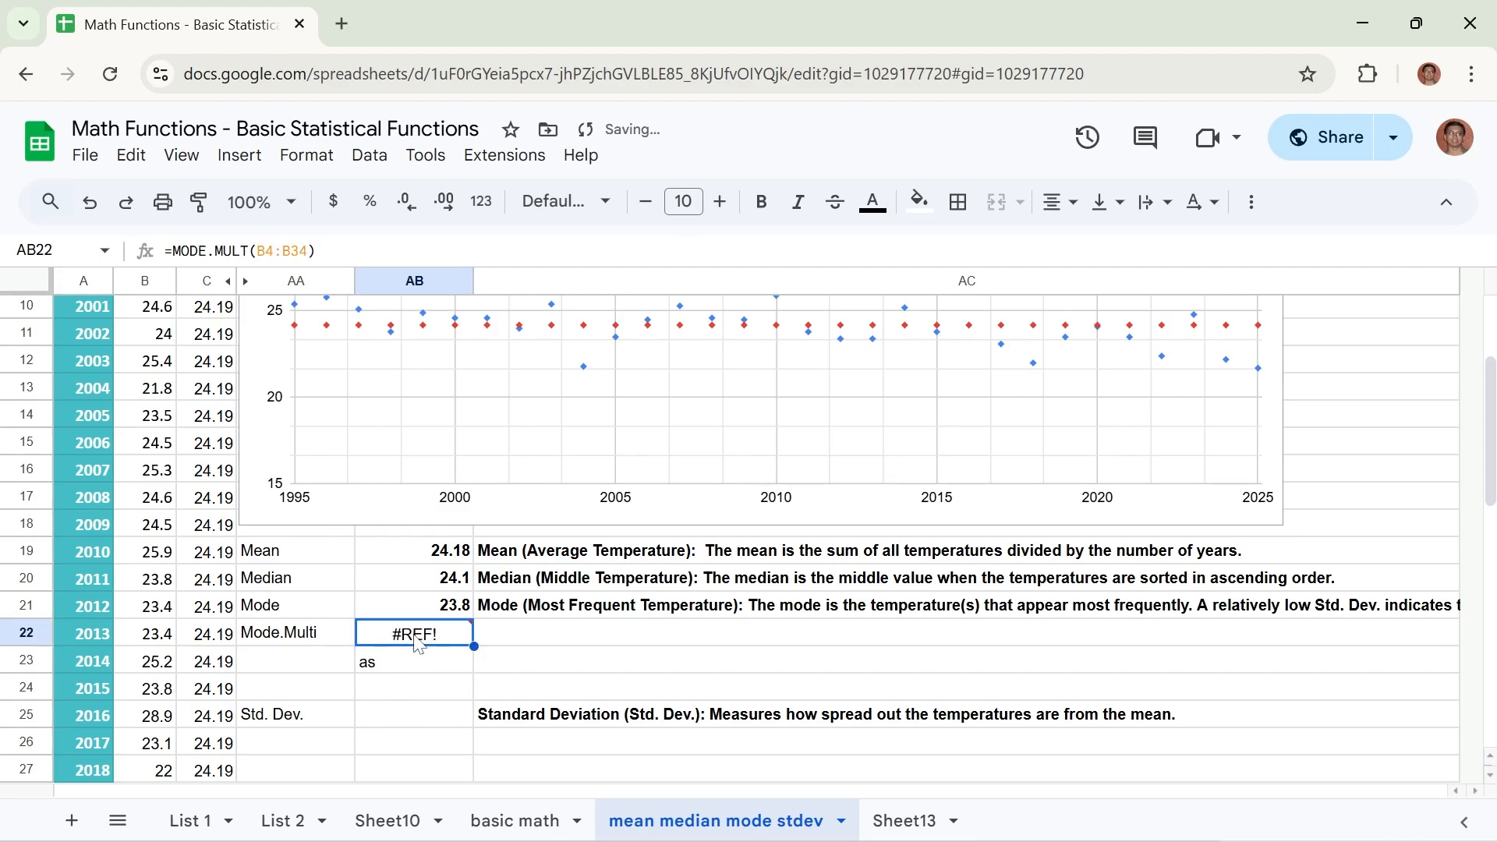
pyautogui.click(376, 664)
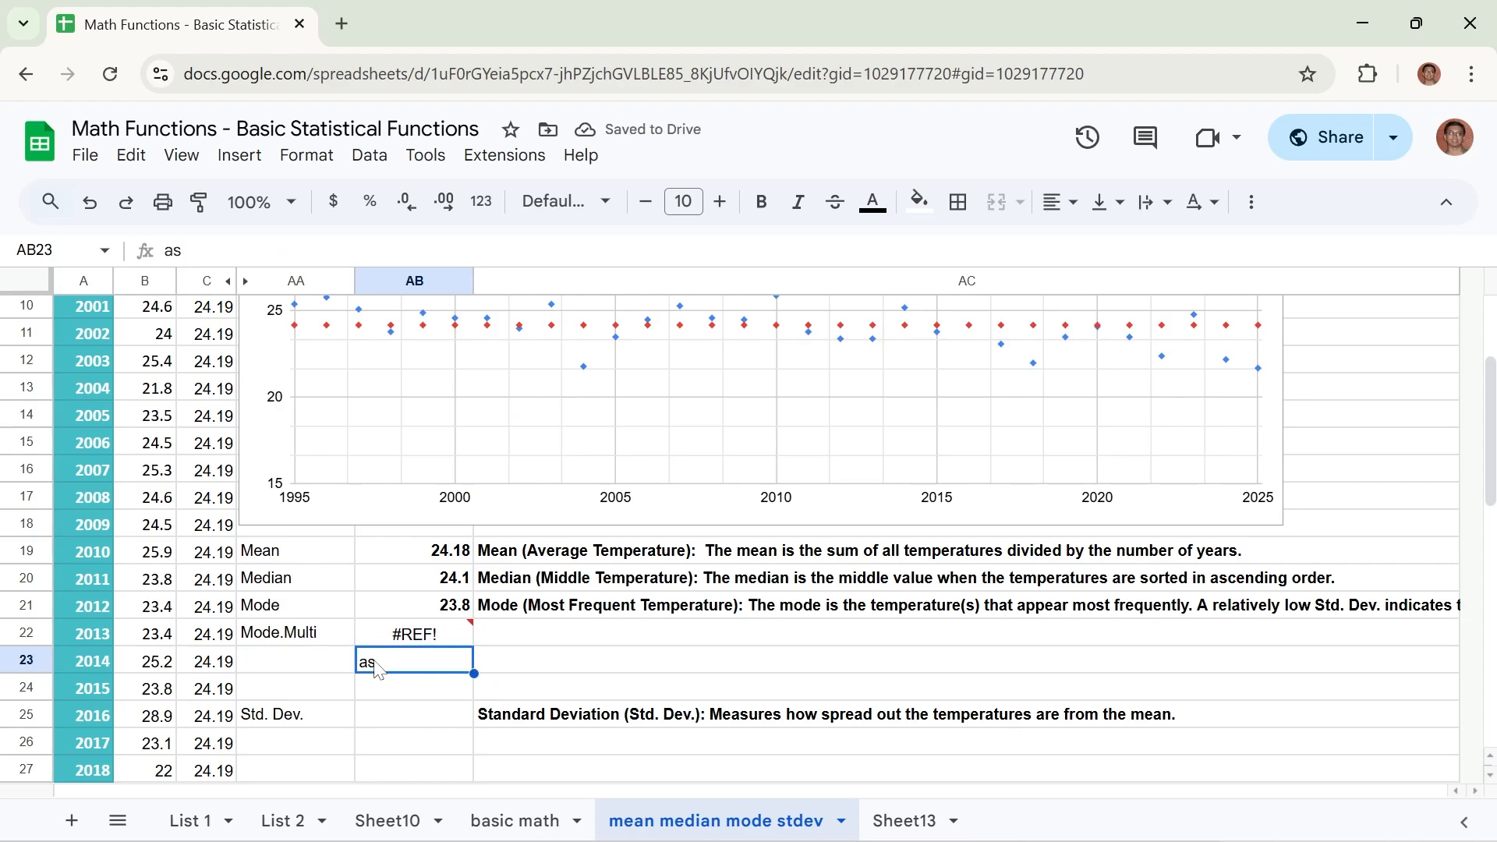
pyautogui.press('Delete')
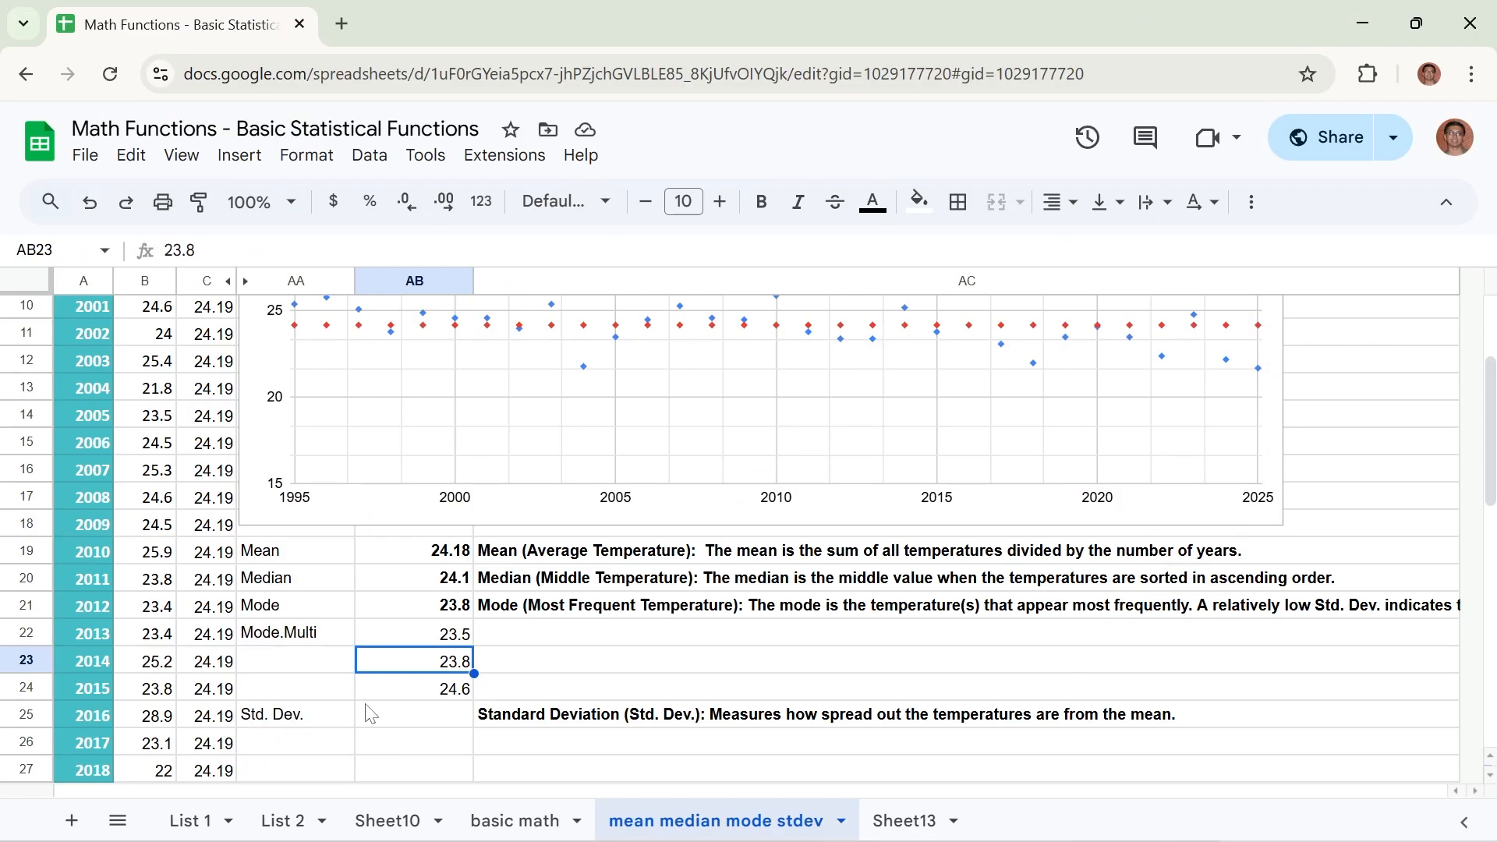
# Step: Calculate the standard deviation of the January temperatures in AB25 with =STDEV(B4:B34) and review it against the temperature chart
pyautogui.click(393, 722)
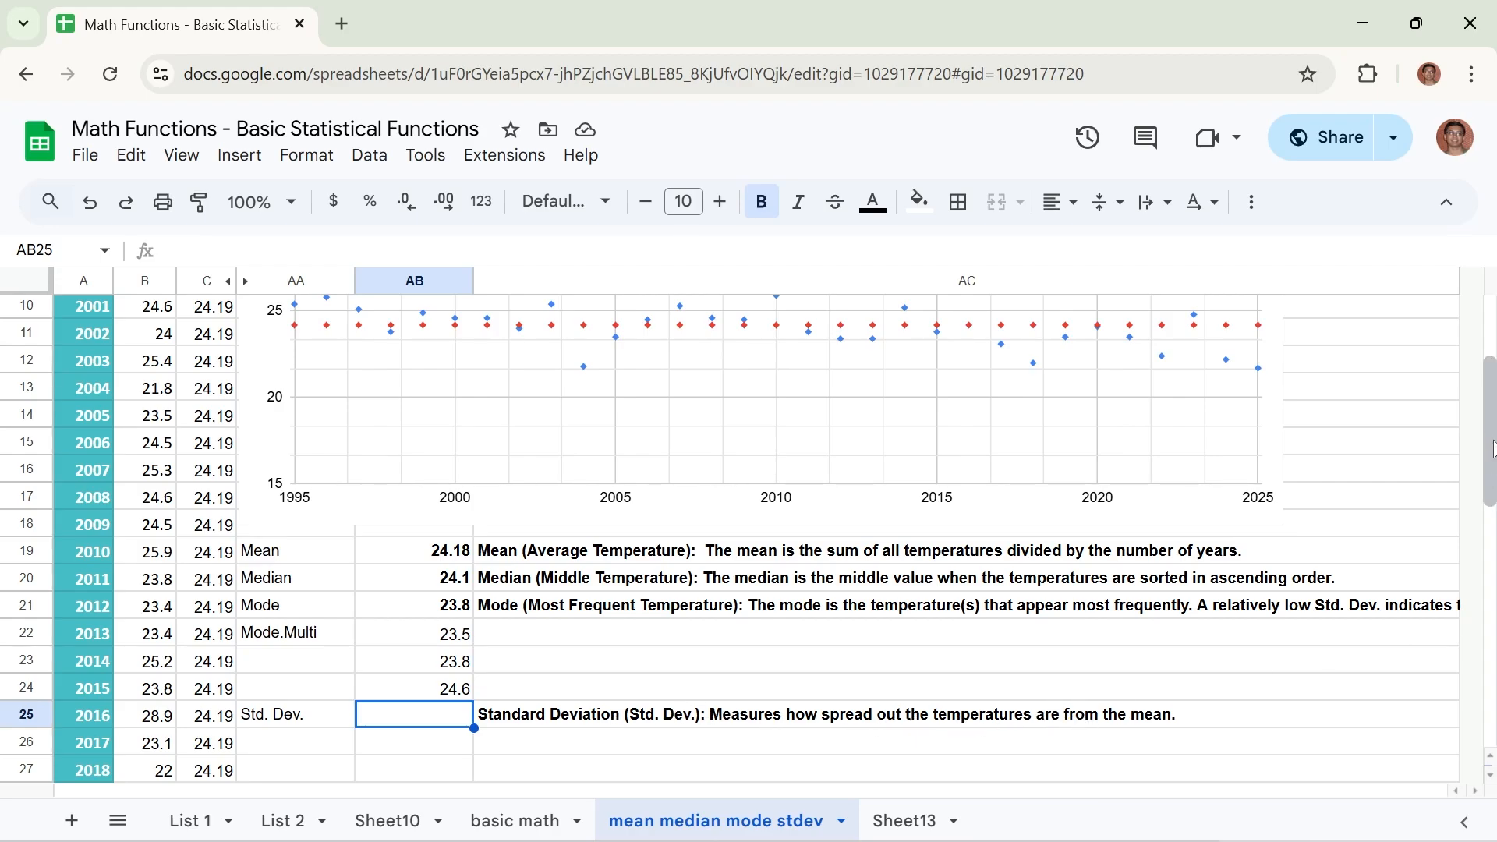
pyautogui.moveTo(1491, 449); pyautogui.dragTo(1493, 401)
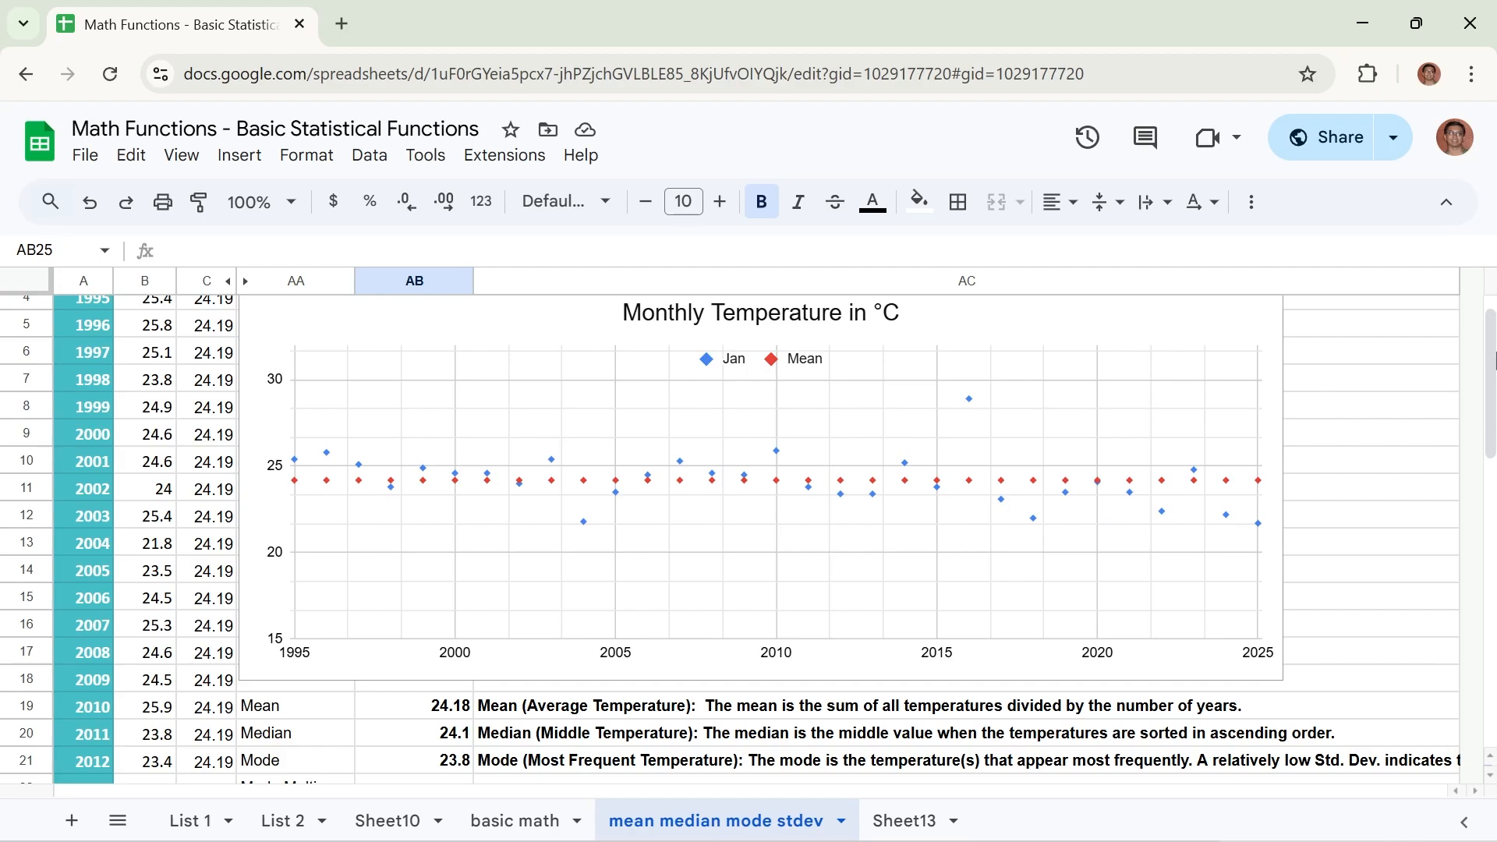
pyautogui.moveTo(1493, 360); pyautogui.dragTo(1493, 446)
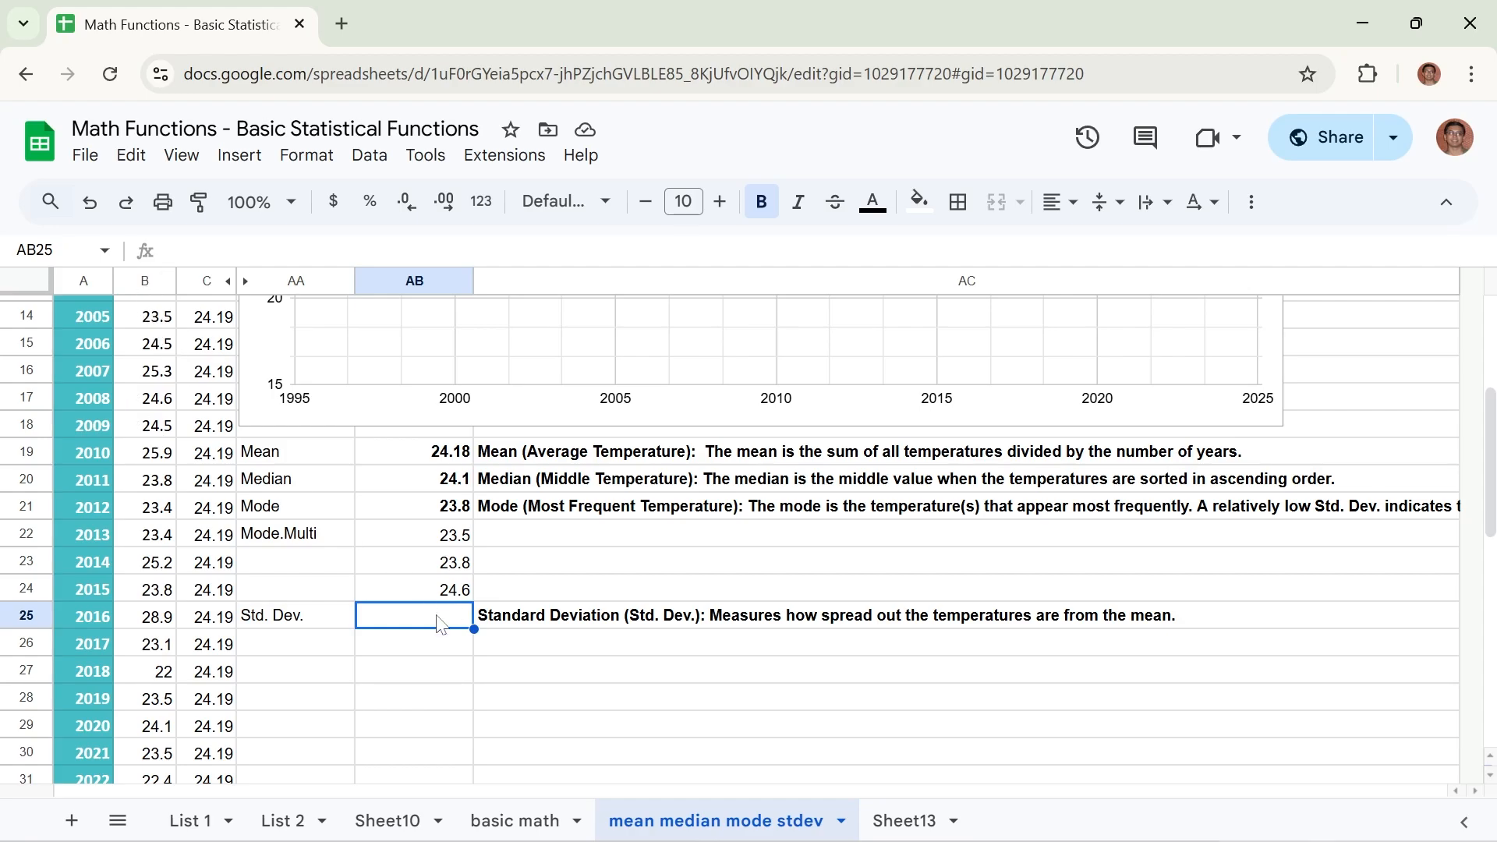
pyautogui.write('=S')
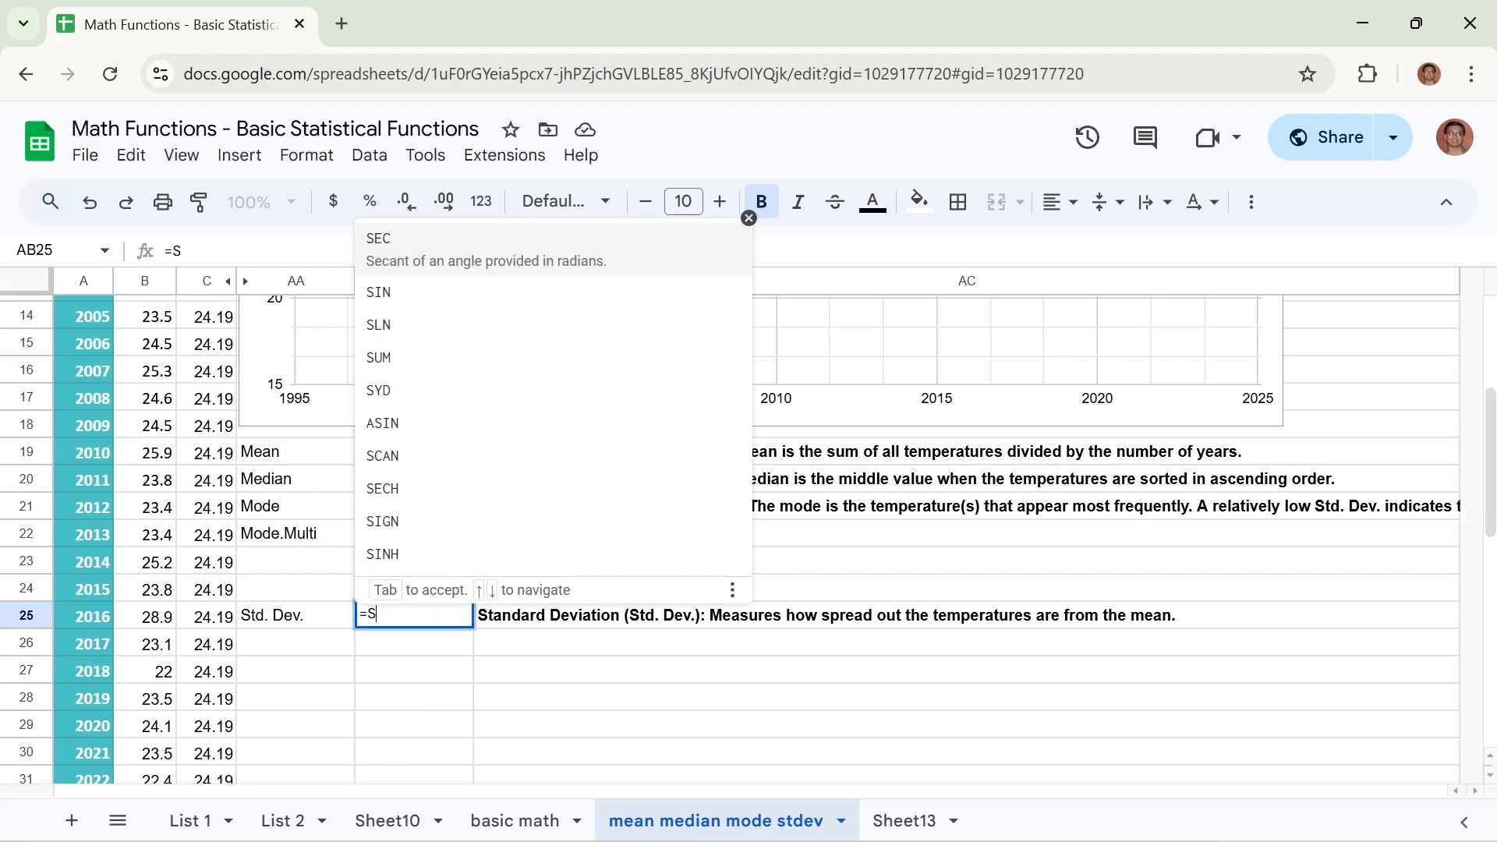
pyautogui.write('T')
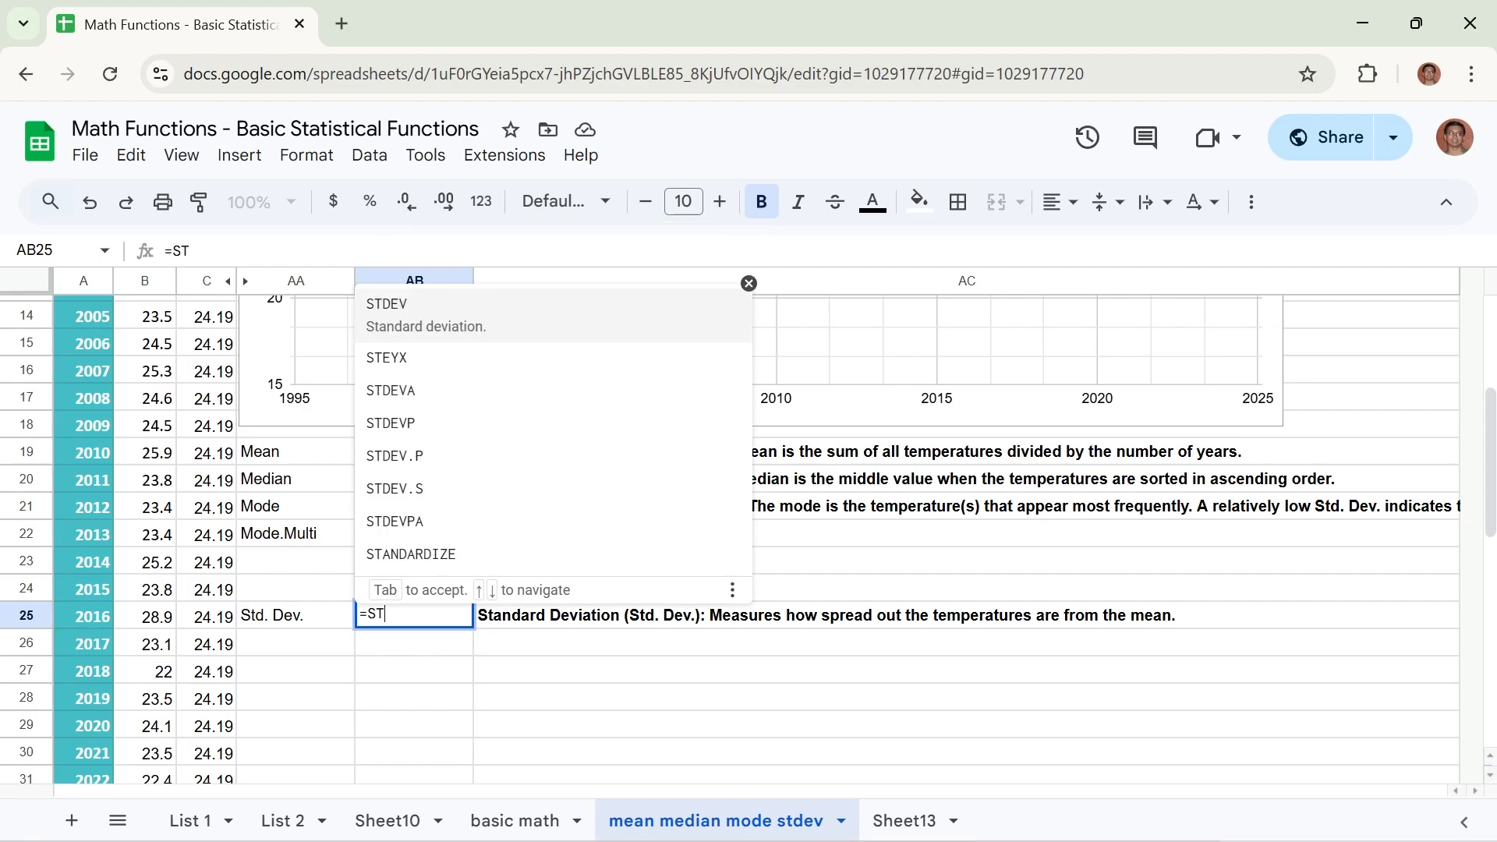
pyautogui.click(403, 311)
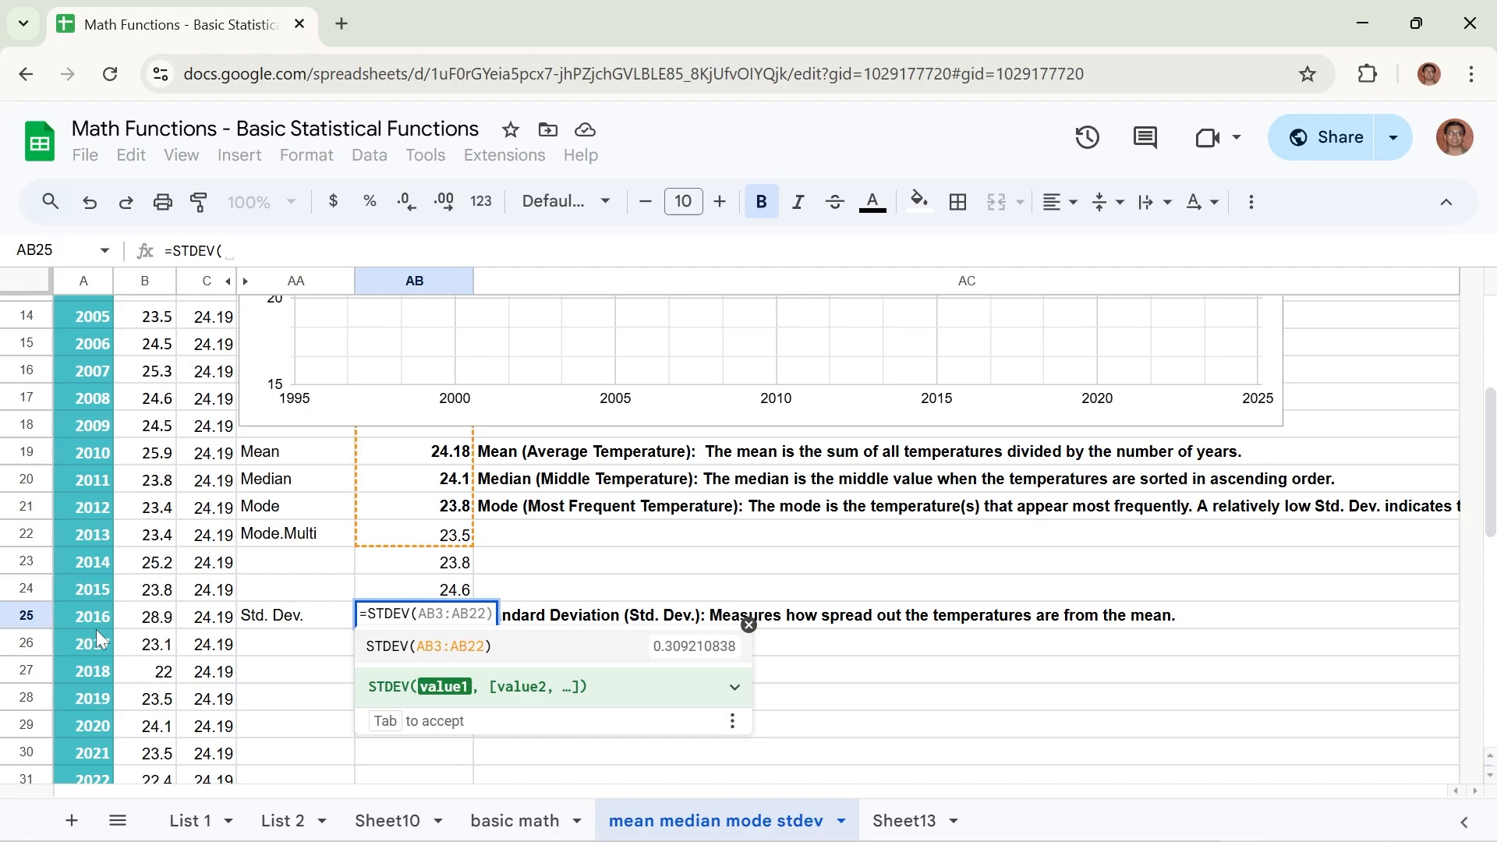
pyautogui.scroll(4, 132, 550)
pyautogui.moveTo(152, 338); pyautogui.dragTo(160, 556)
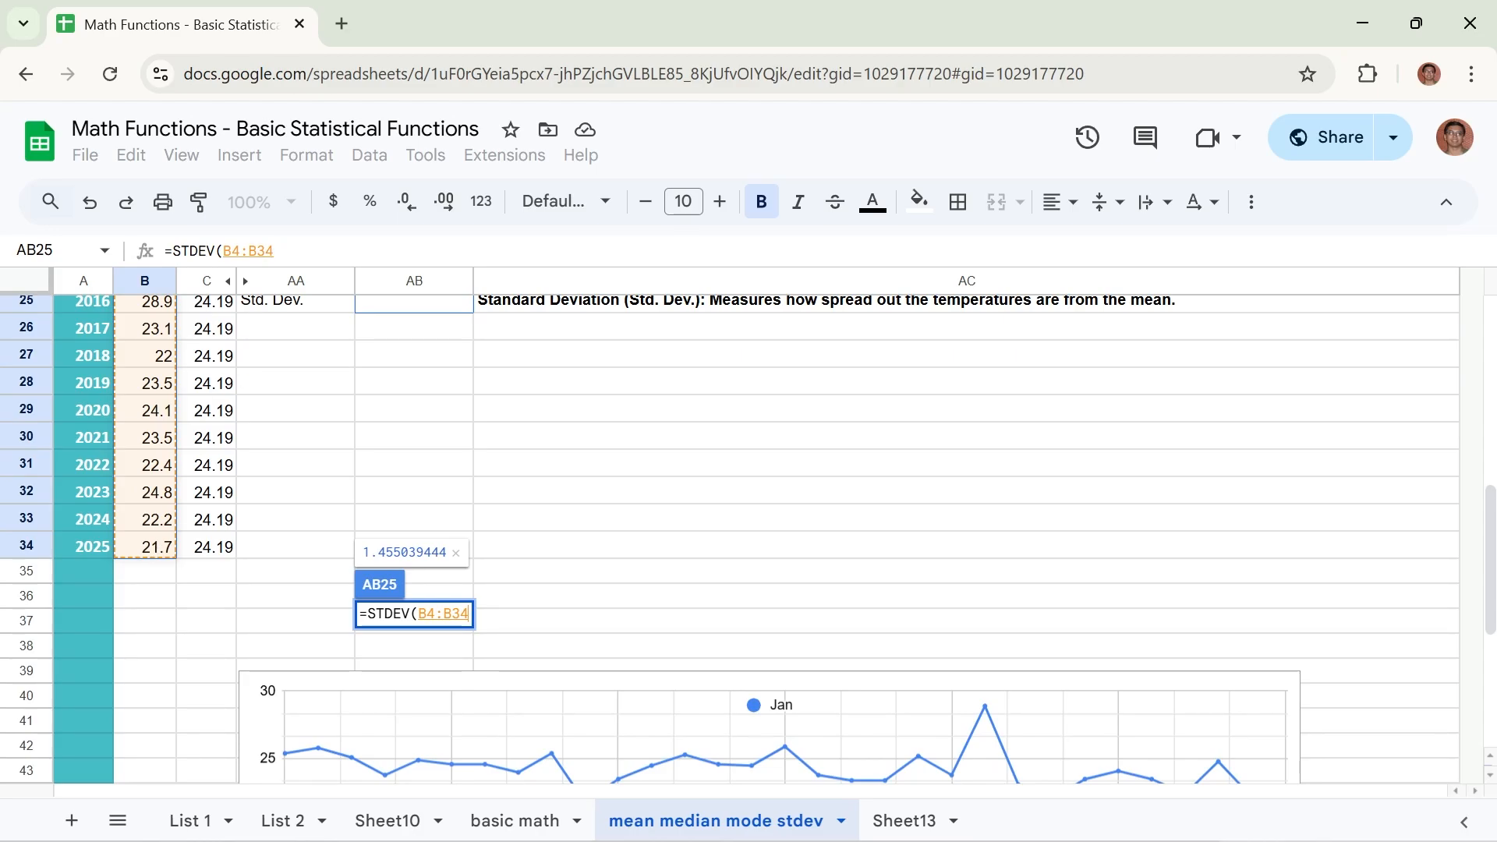
pyautogui.click(292, 245)
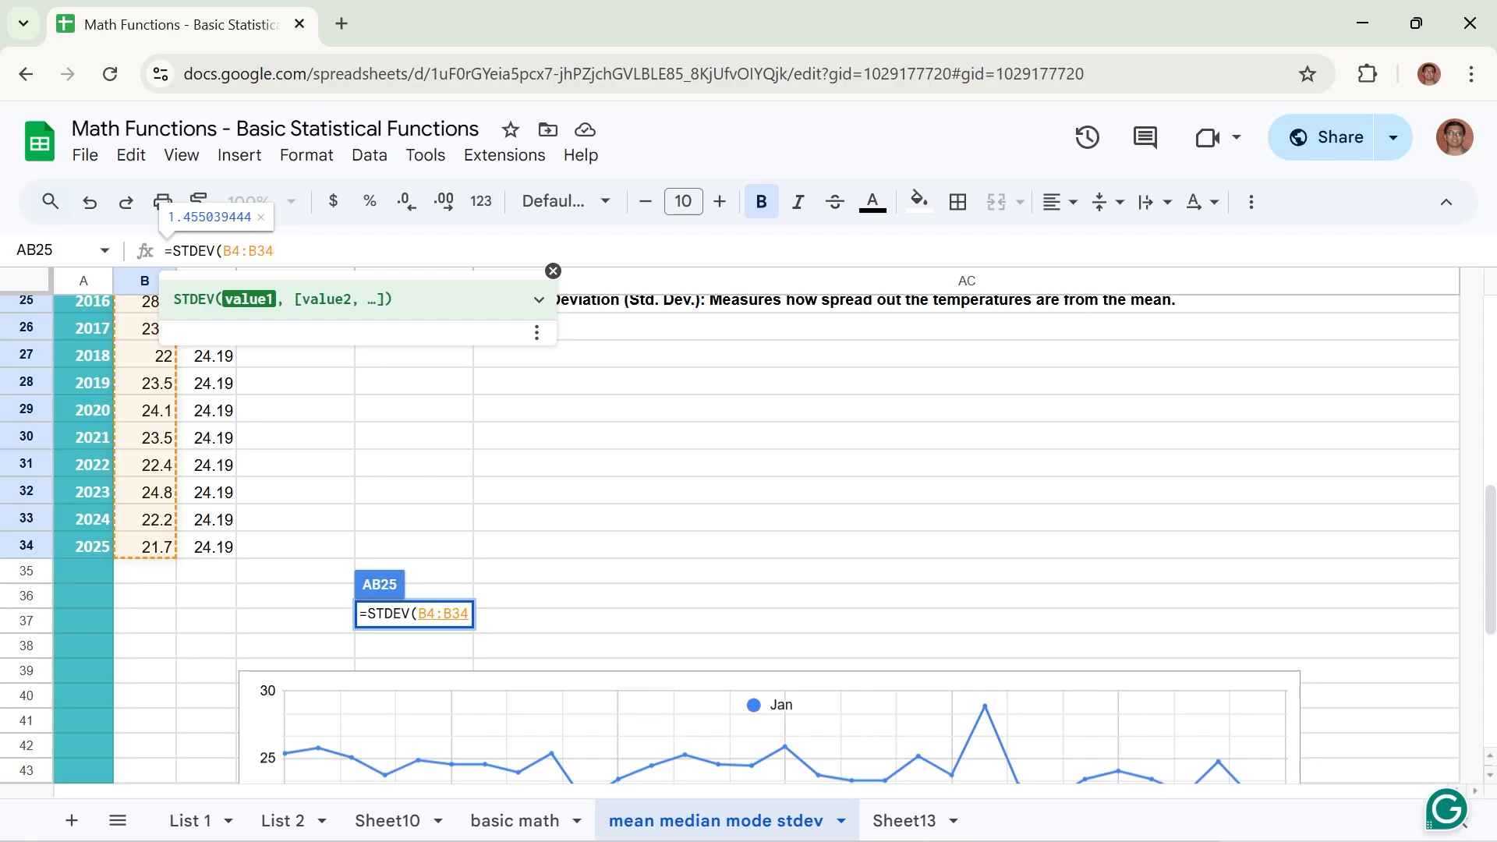
pyautogui.press('Return')
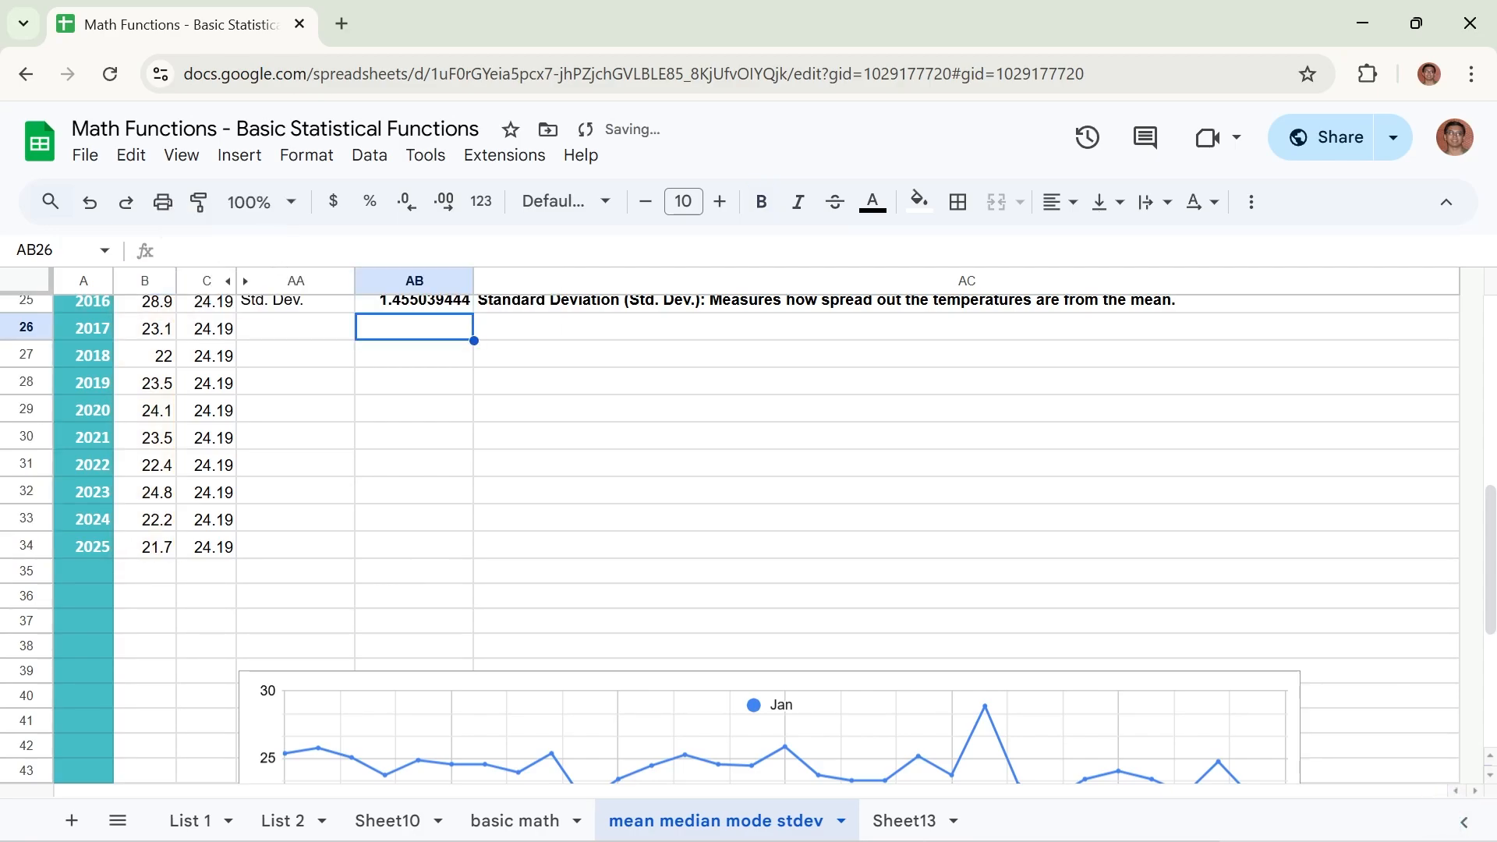
pyautogui.scroll(5, 427, 440)
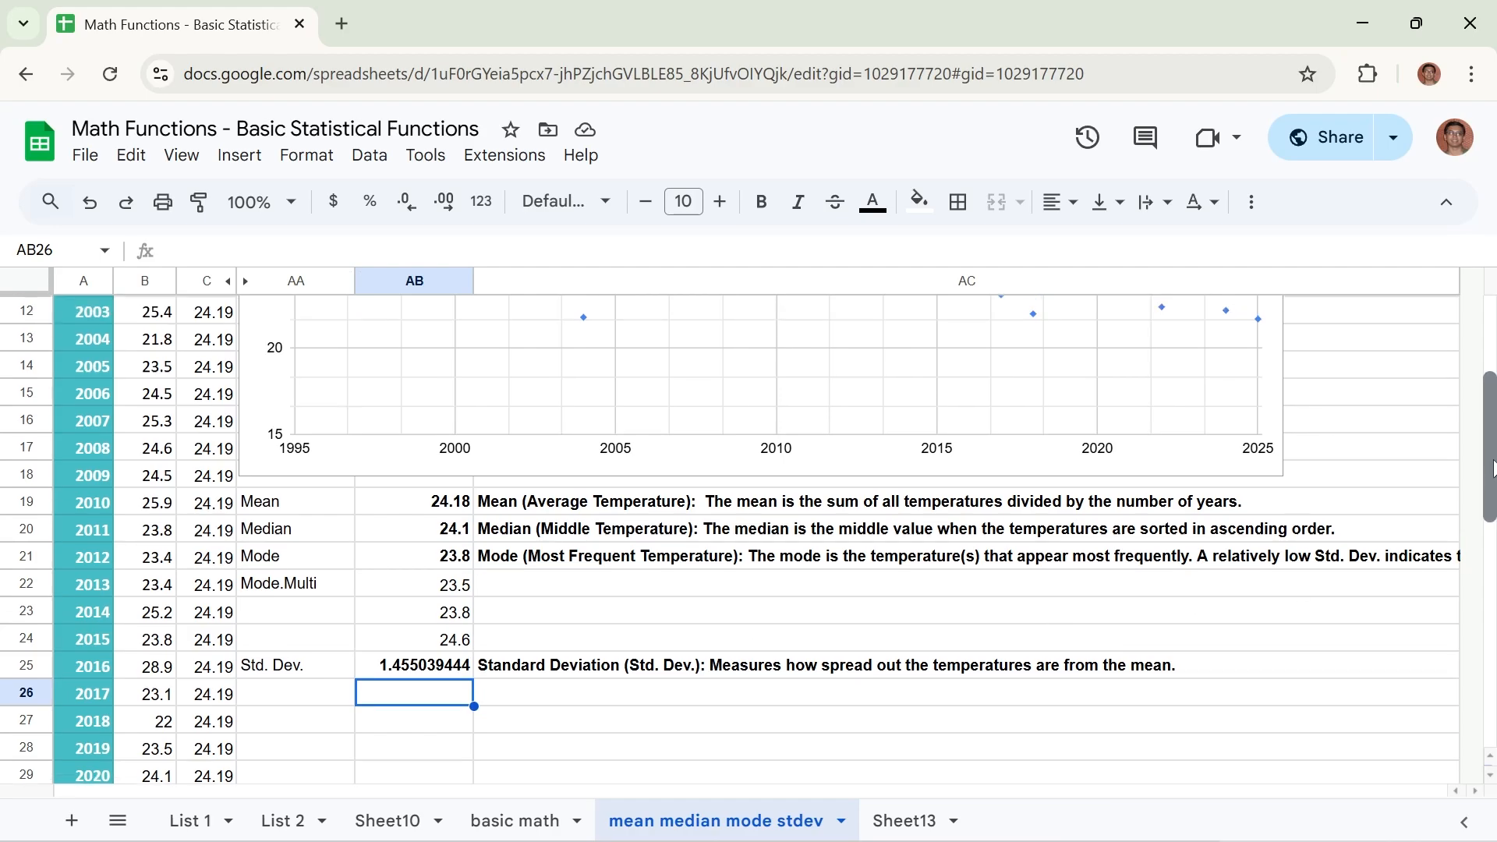
pyautogui.scroll(2, 1494, 429)
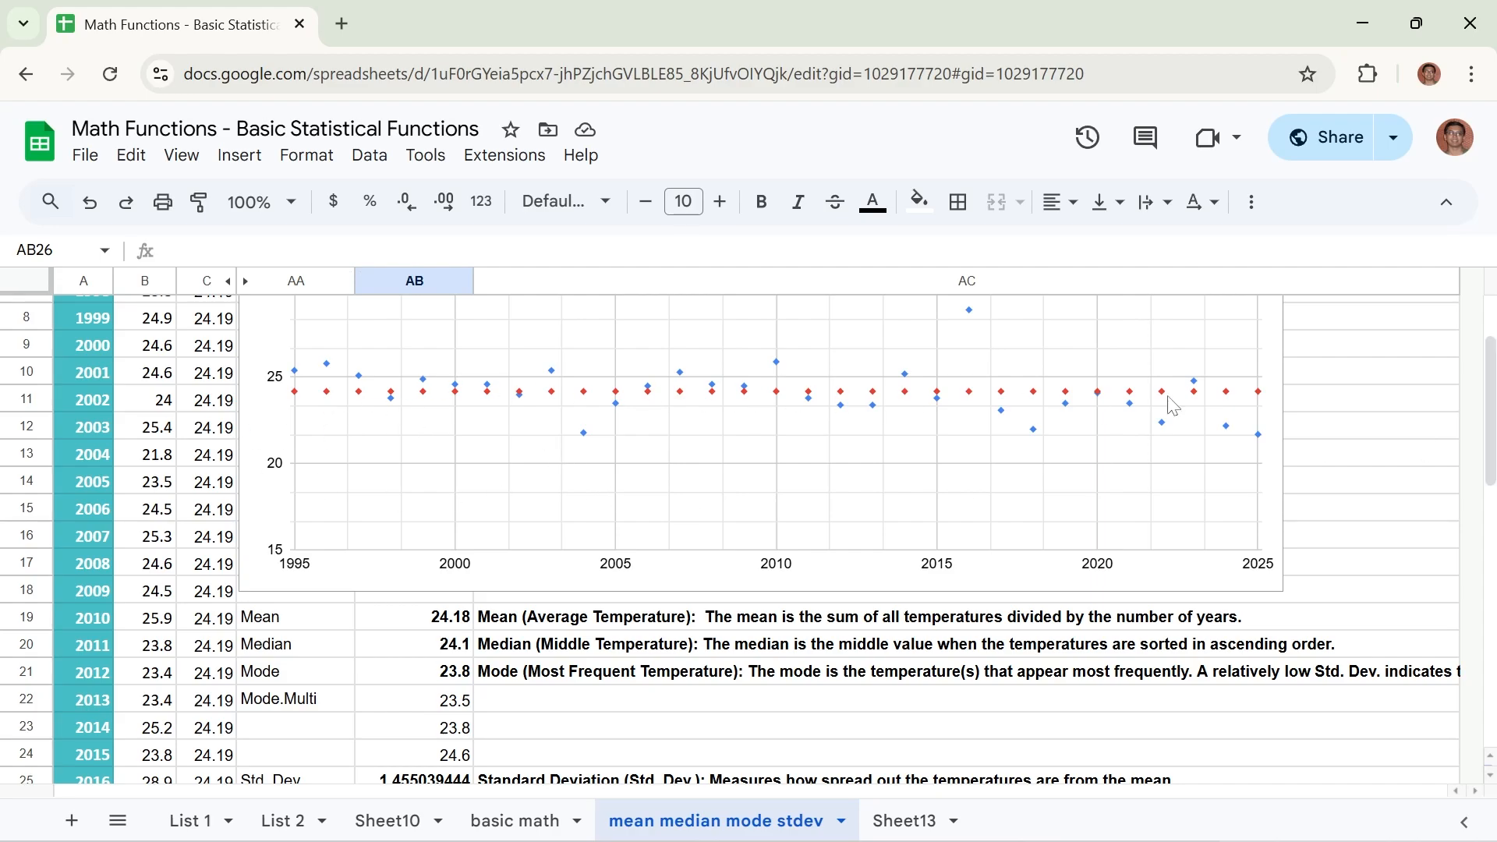
# Step: Enter the sample values 3, 3, 3.2, 3.1, 3 and 3 in cells AA26 to AA31
pyautogui.scroll(-3, 1492, 436)
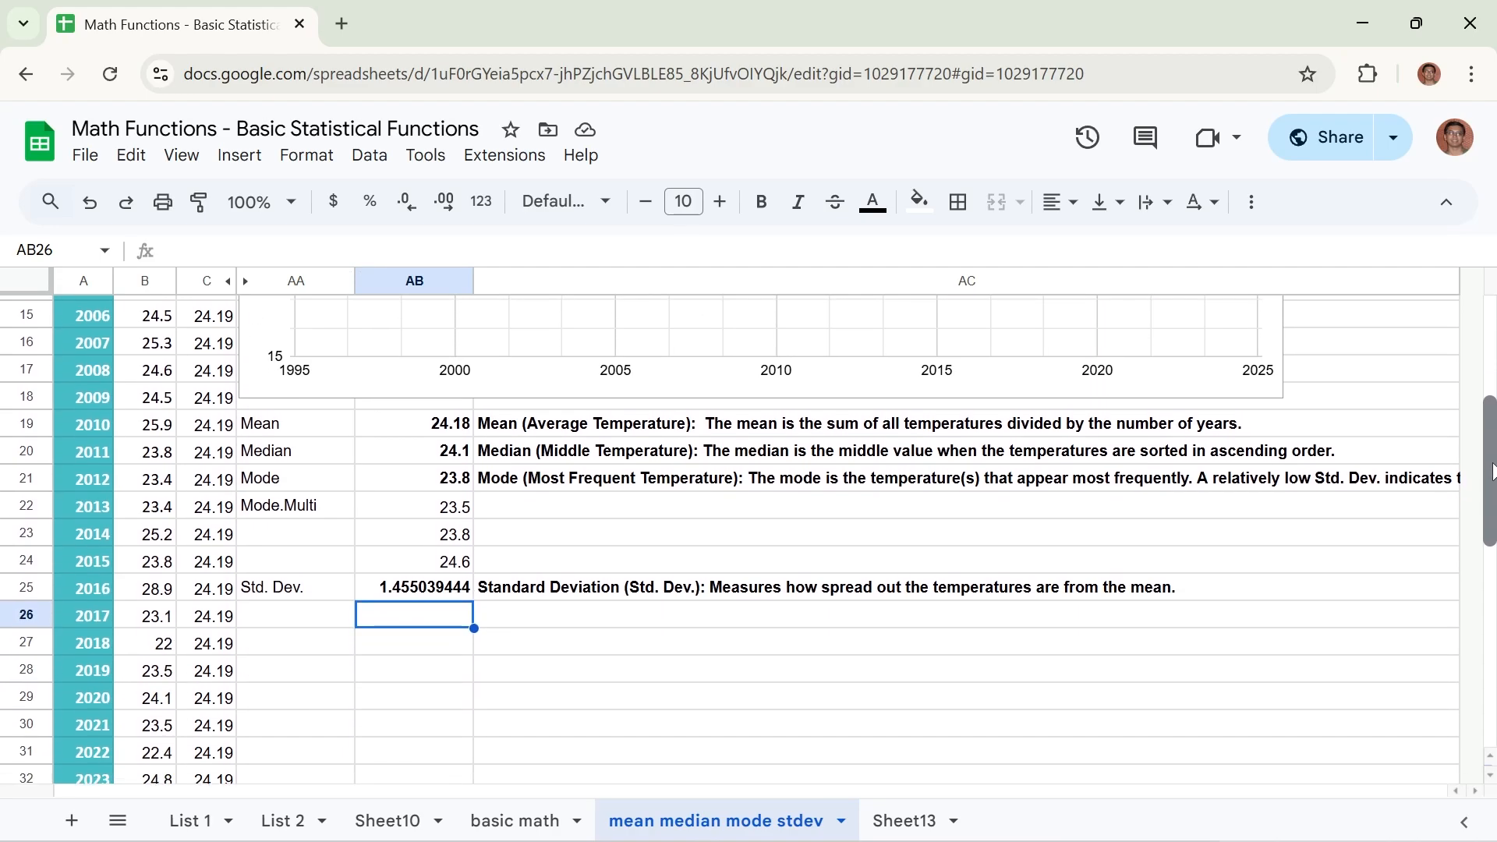
pyautogui.click(310, 620)
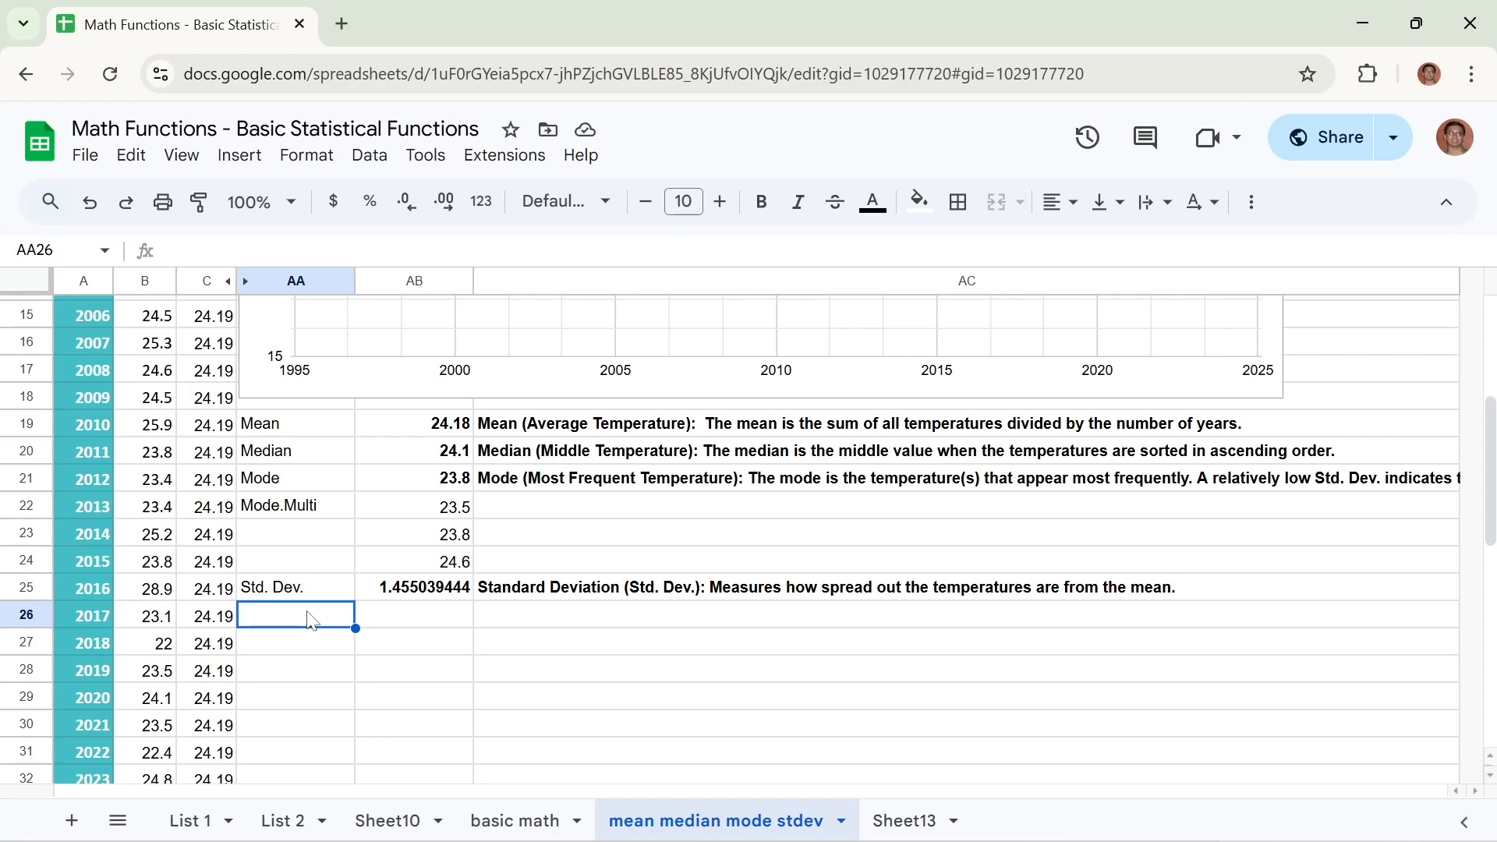
pyautogui.write('3')
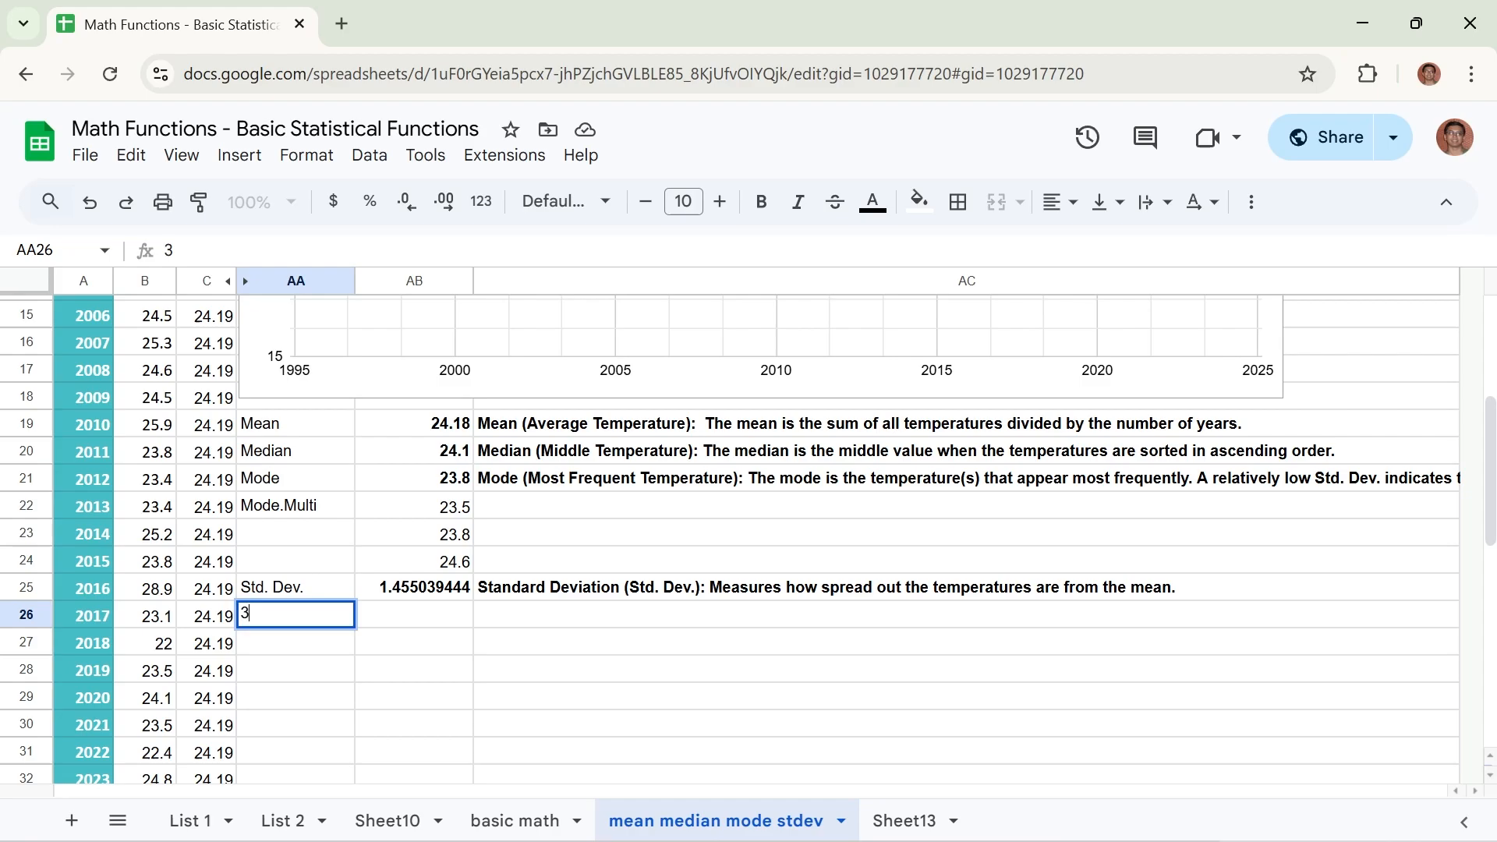
pyautogui.press('Return')
pyautogui.write('3')
pyautogui.press('Return')
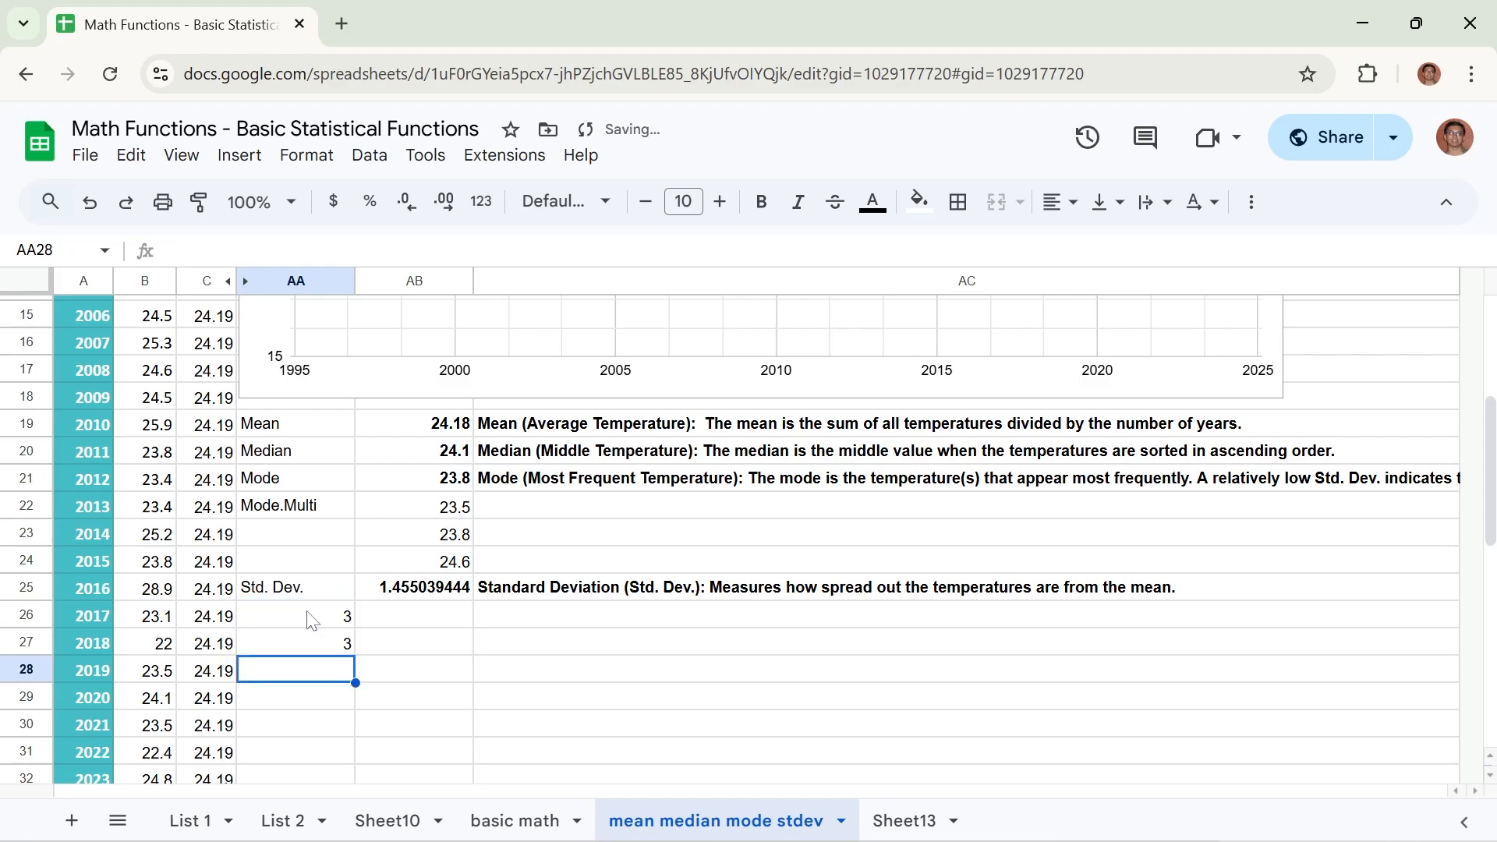
pyautogui.write('3.2')
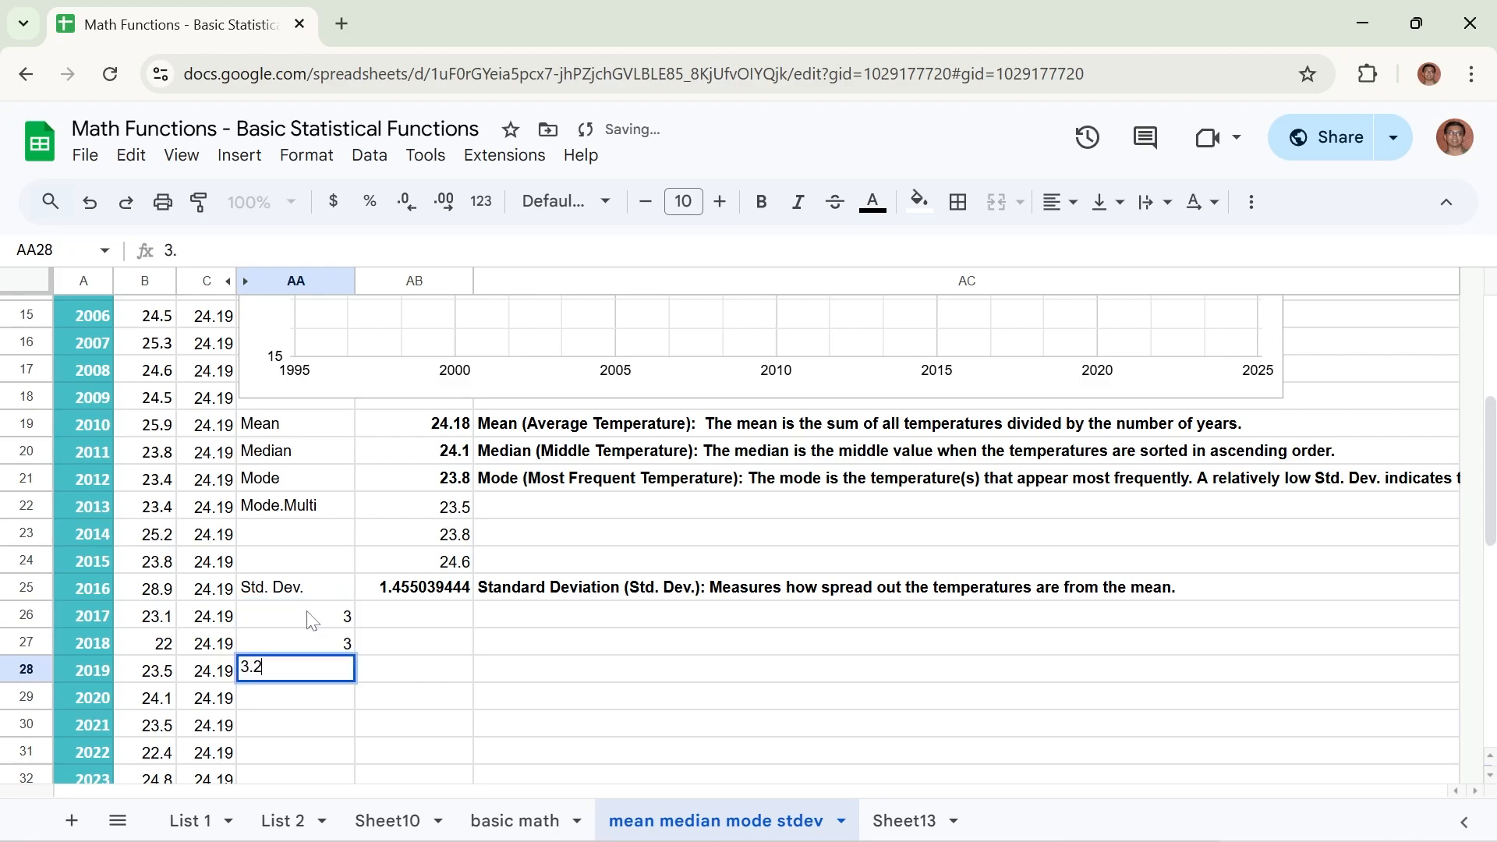
pyautogui.press('Return')
pyautogui.write('3.1')
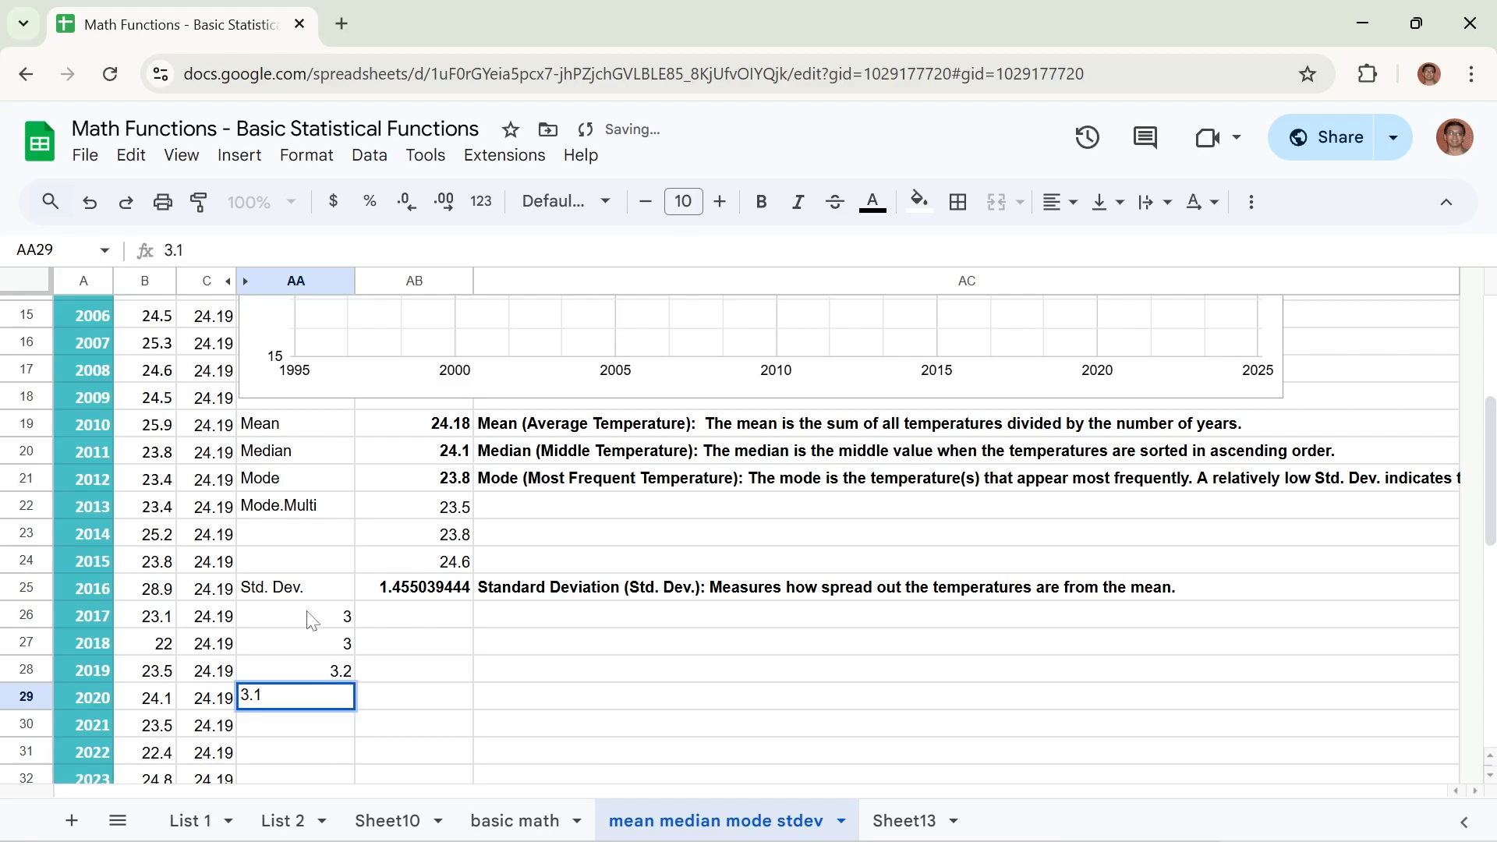
pyautogui.press('Return')
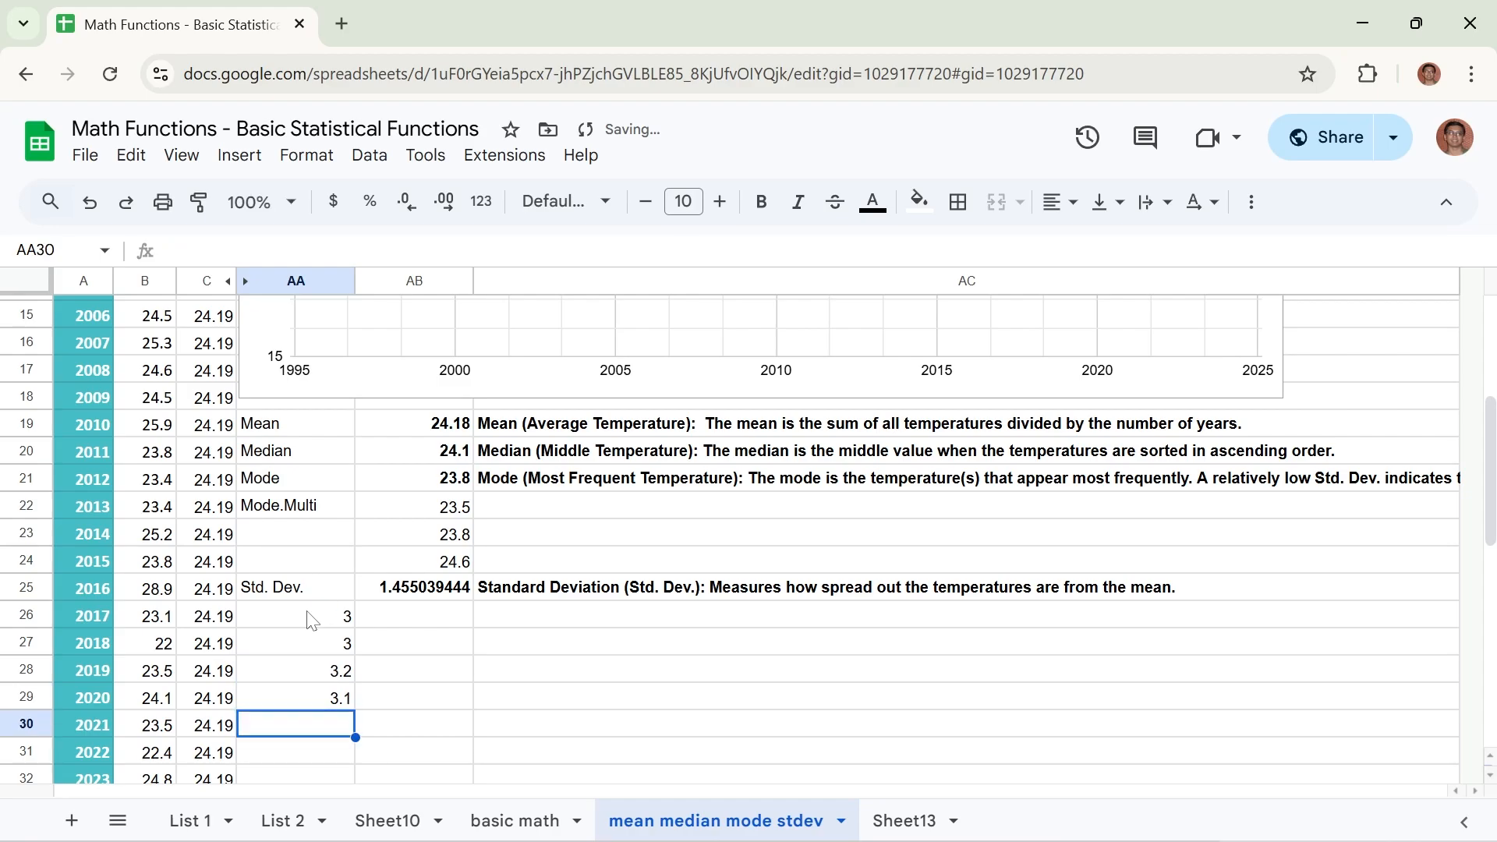
pyautogui.write('3')
pyautogui.press('Return')
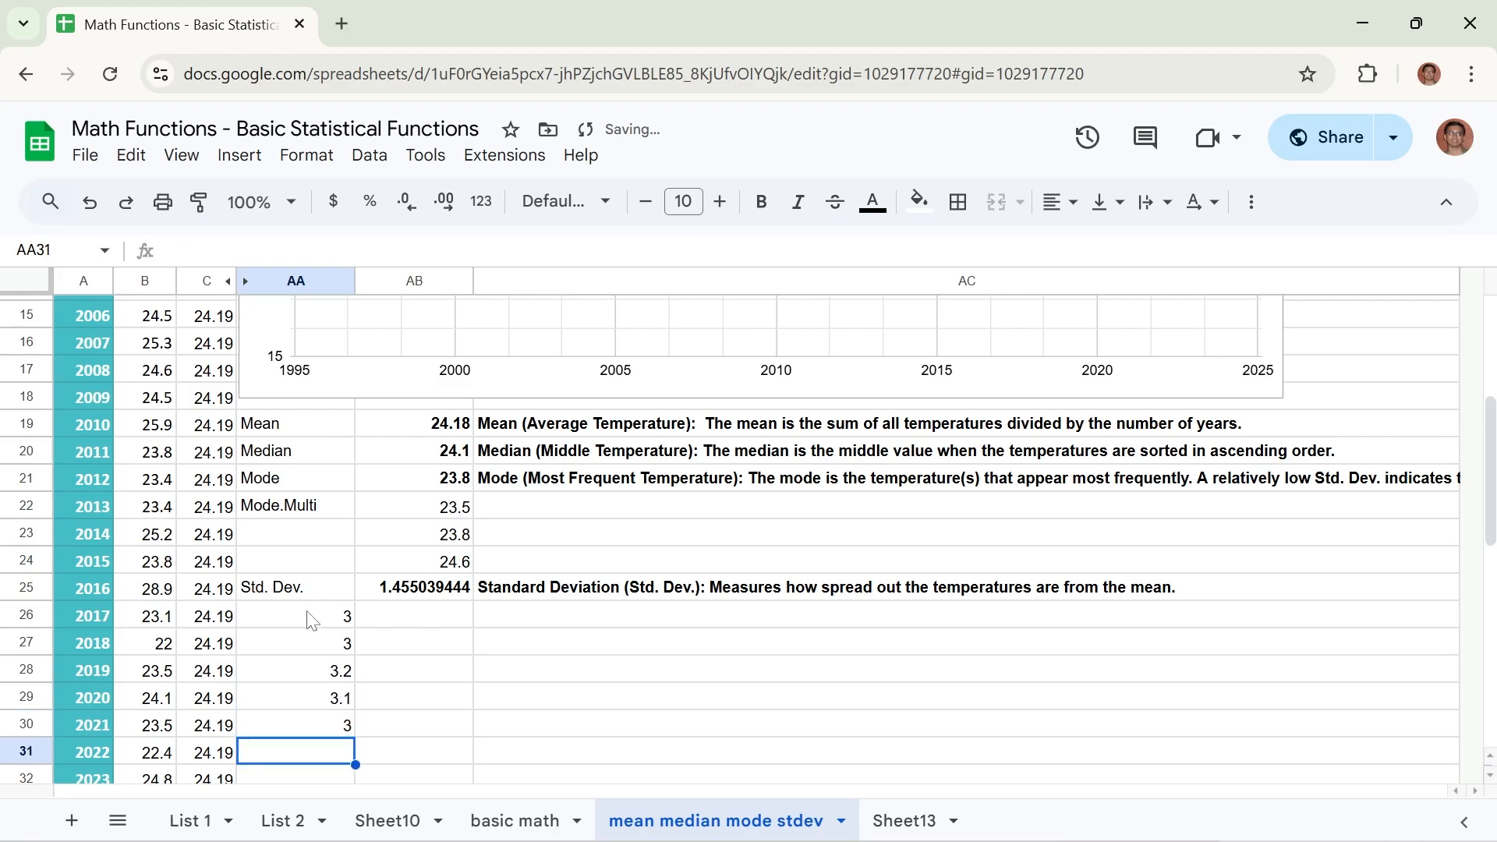
pyautogui.write('3')
pyautogui.click(434, 652)
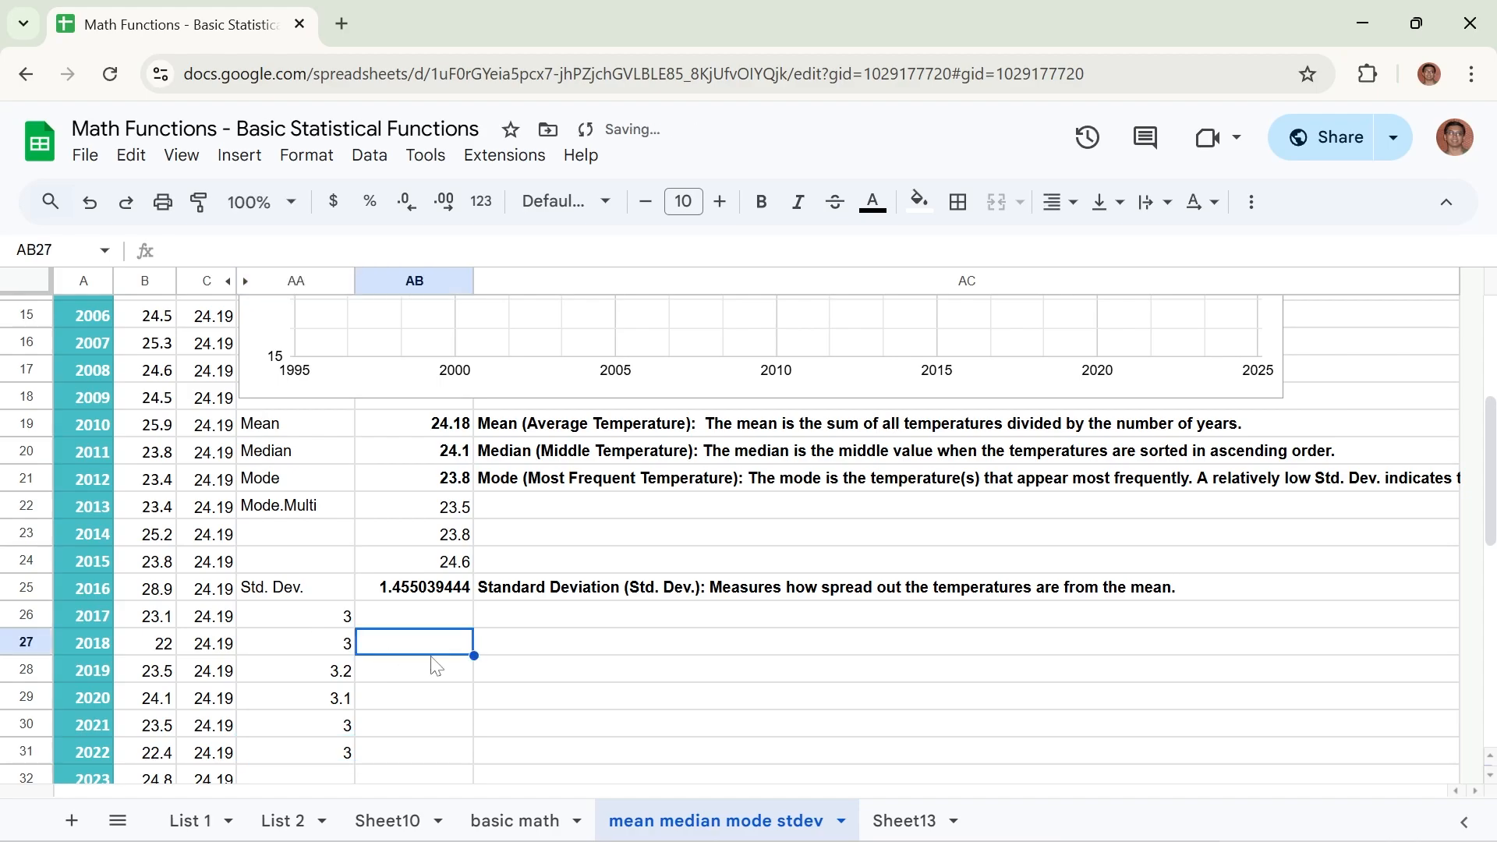
# Step: Check the average of AA26:AA31 and calculate the sample's standard deviation in AB26 with =STDEV(AA26:AA31)
pyautogui.moveTo(343, 620); pyautogui.dragTo(324, 751)
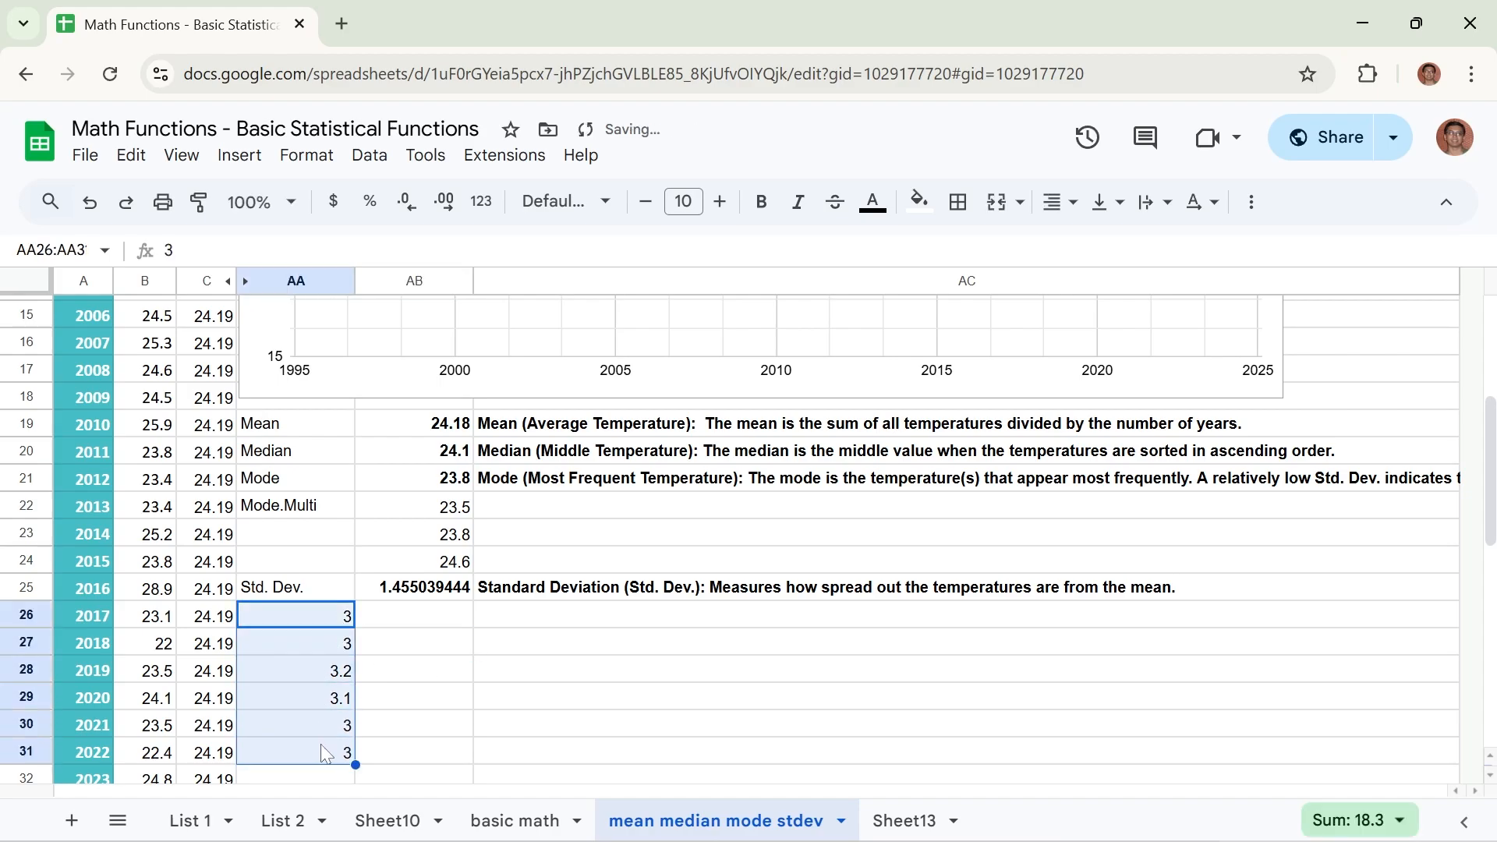
pyautogui.click(1357, 820)
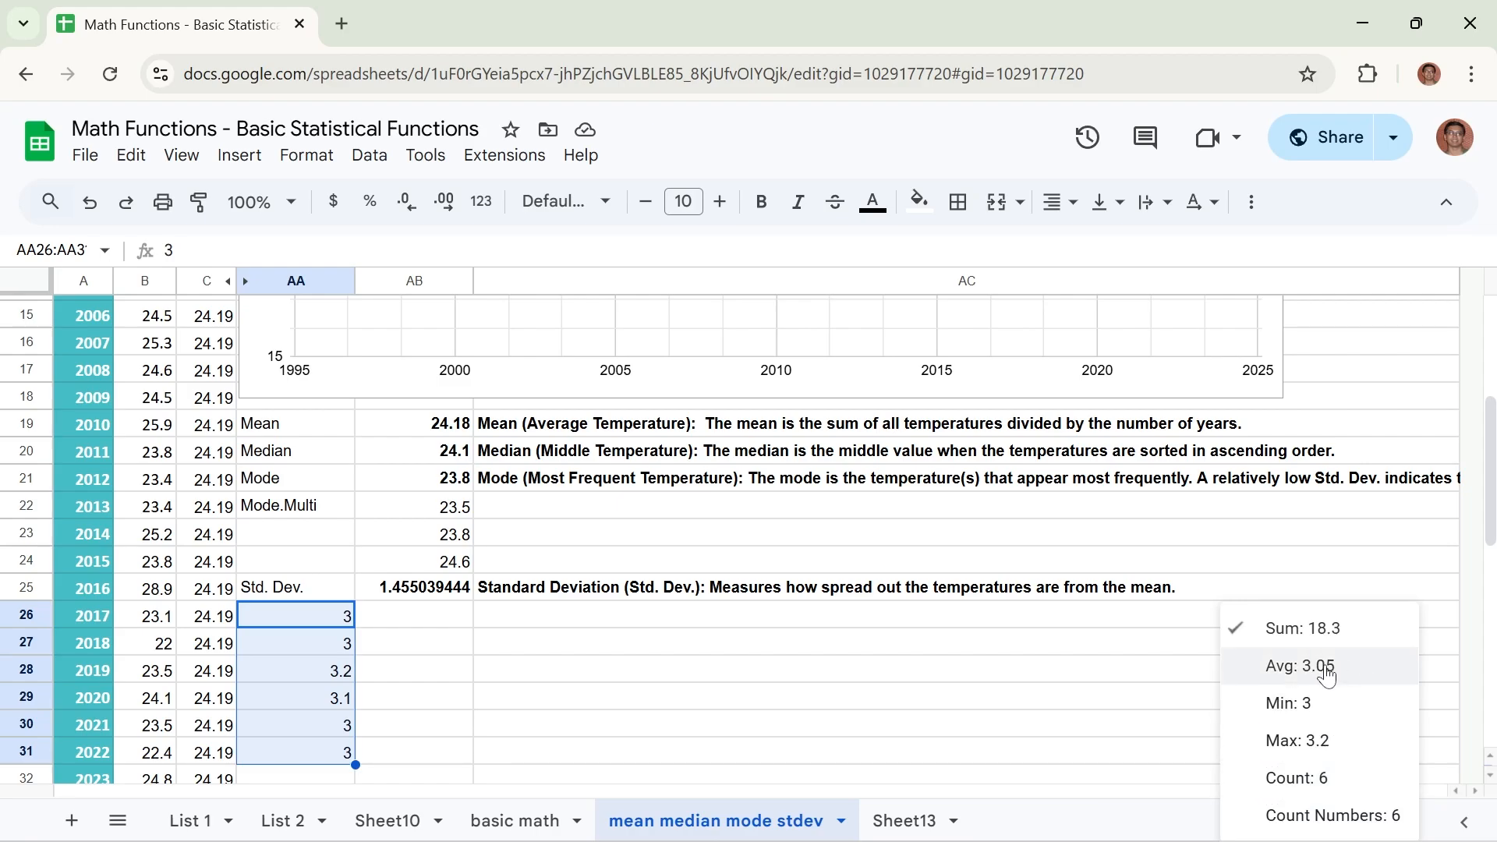
pyautogui.click(439, 625)
pyautogui.write('=')
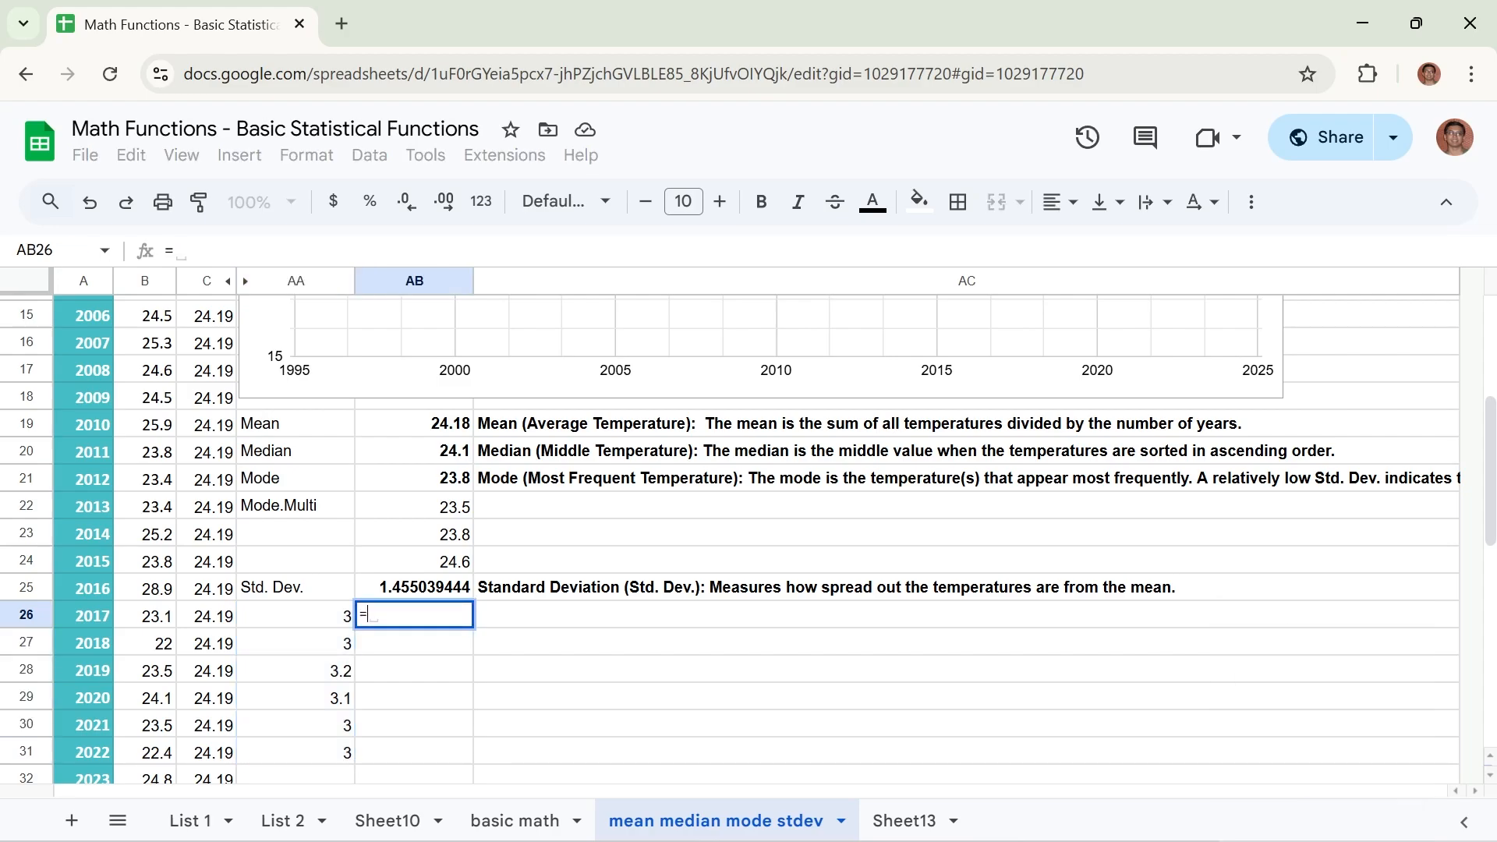
pyautogui.write('ST')
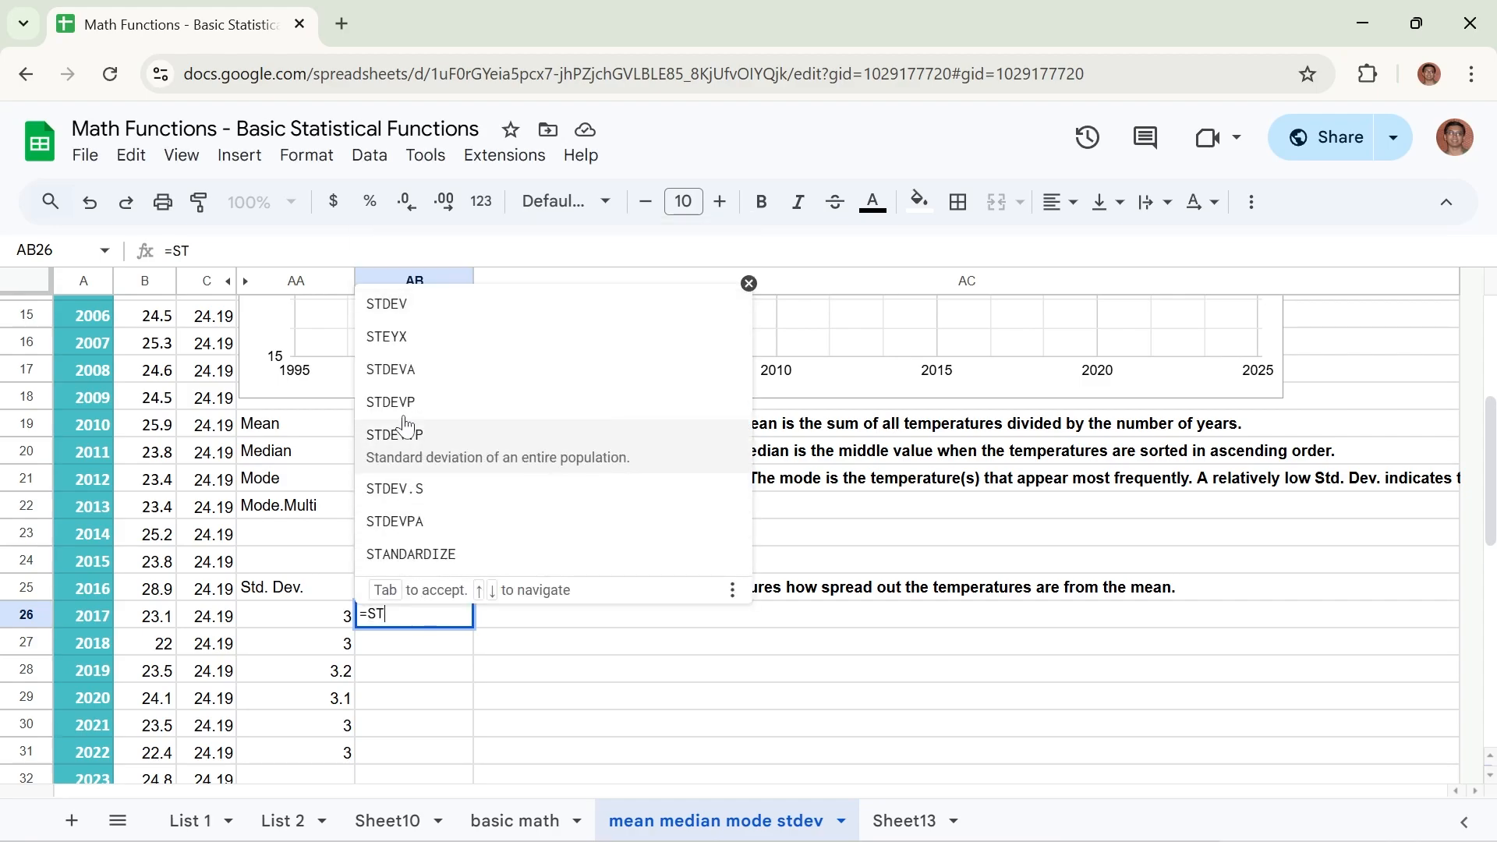
pyautogui.click(406, 306)
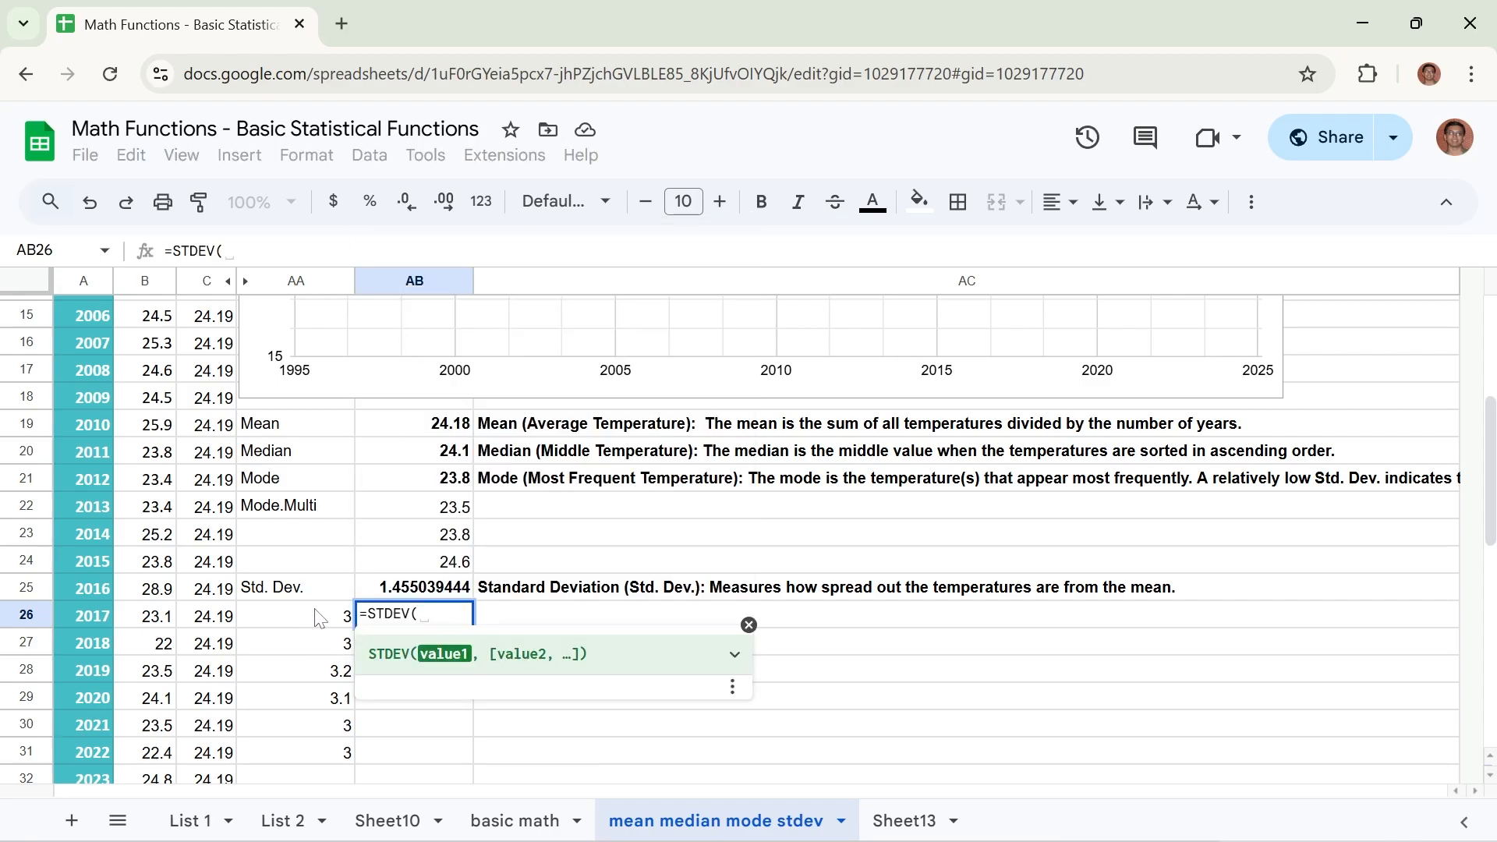
pyautogui.moveTo(316, 616); pyautogui.dragTo(304, 756)
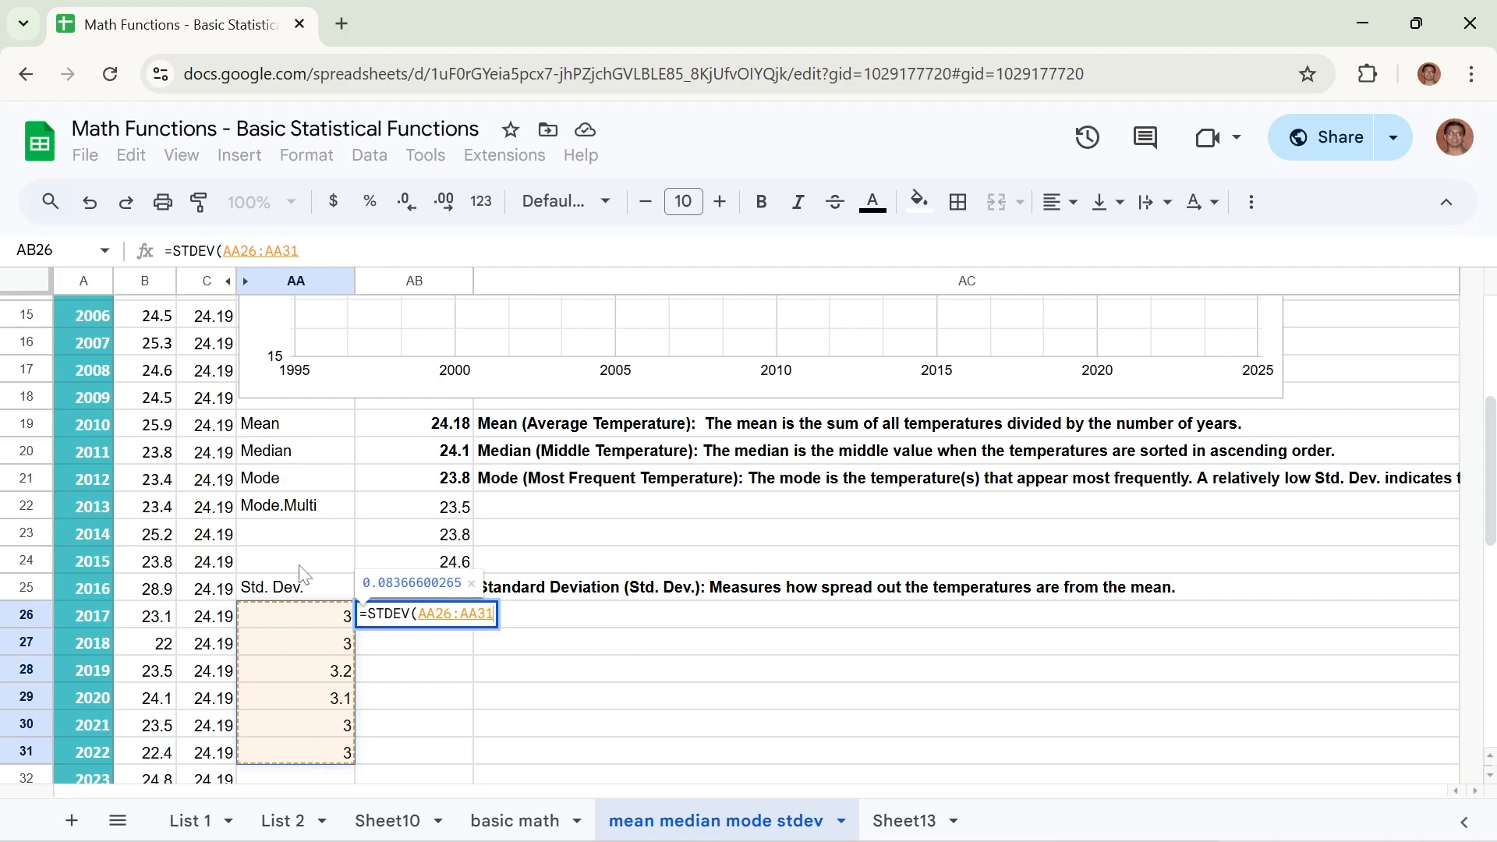
pyautogui.click(324, 247)
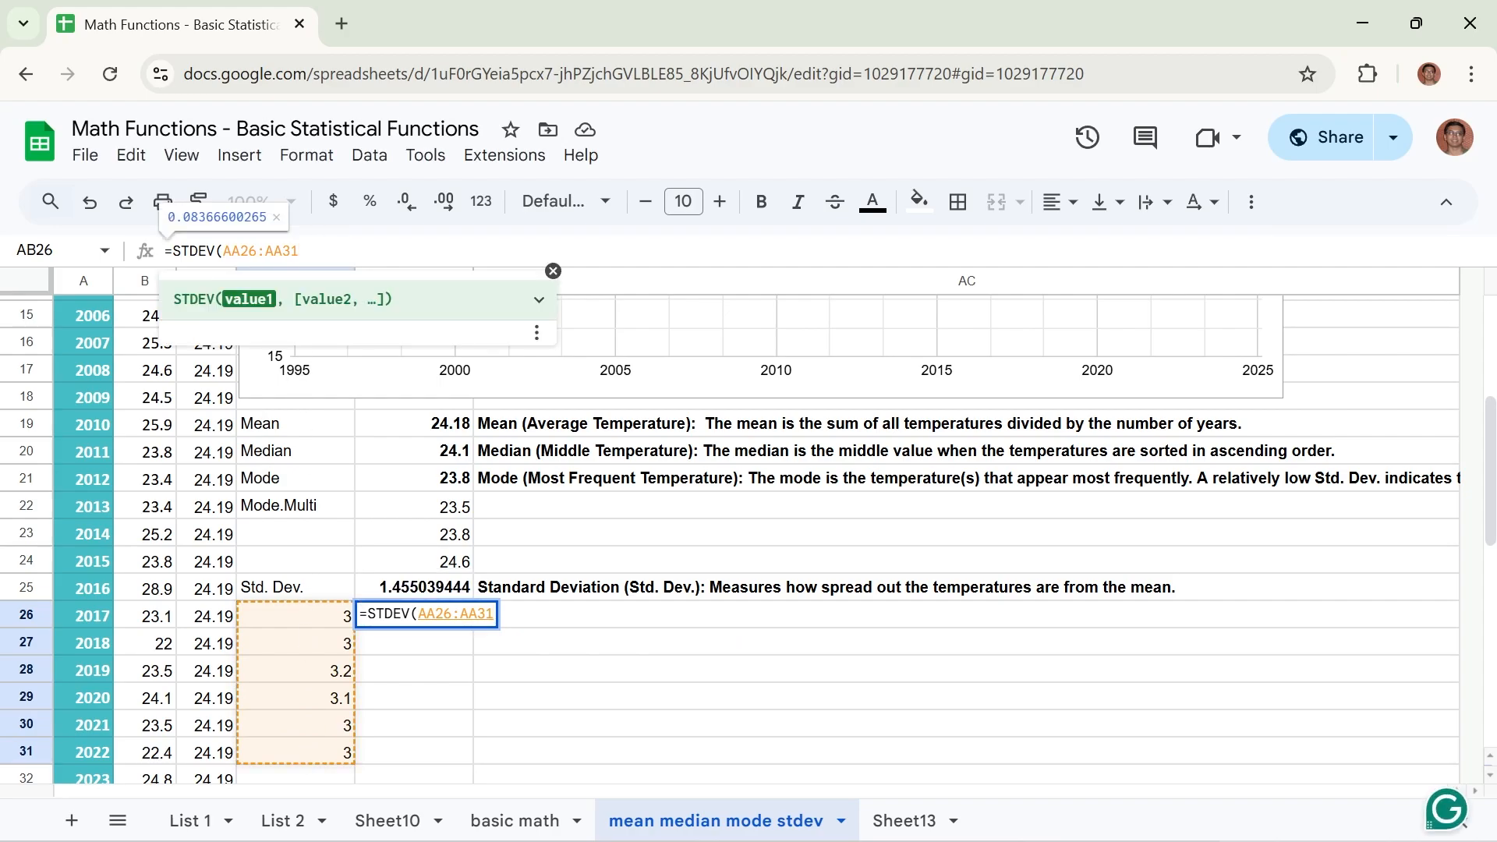
pyautogui.write(')')
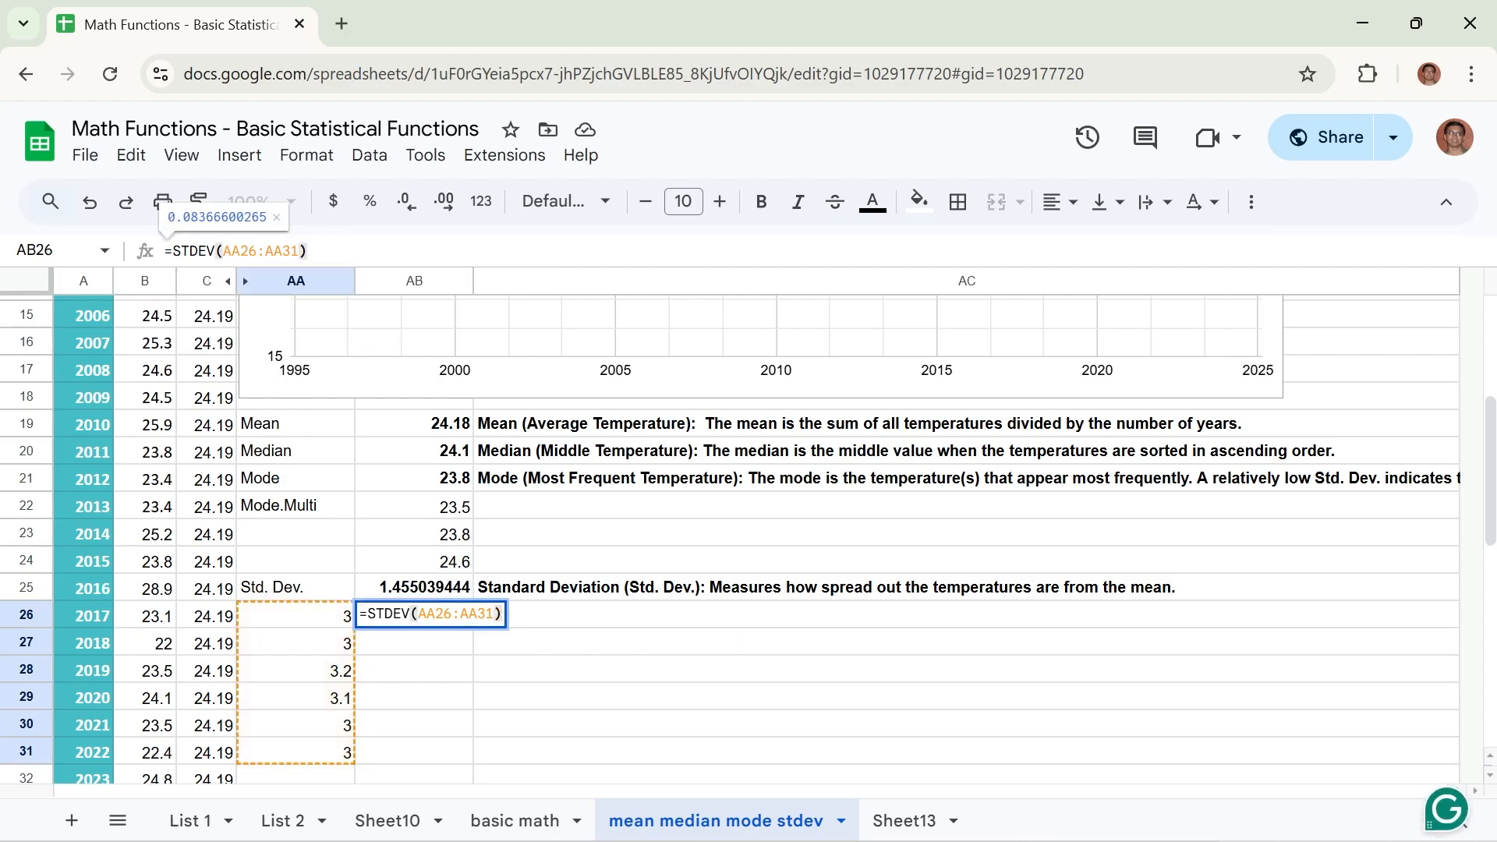
pyautogui.press('Return')
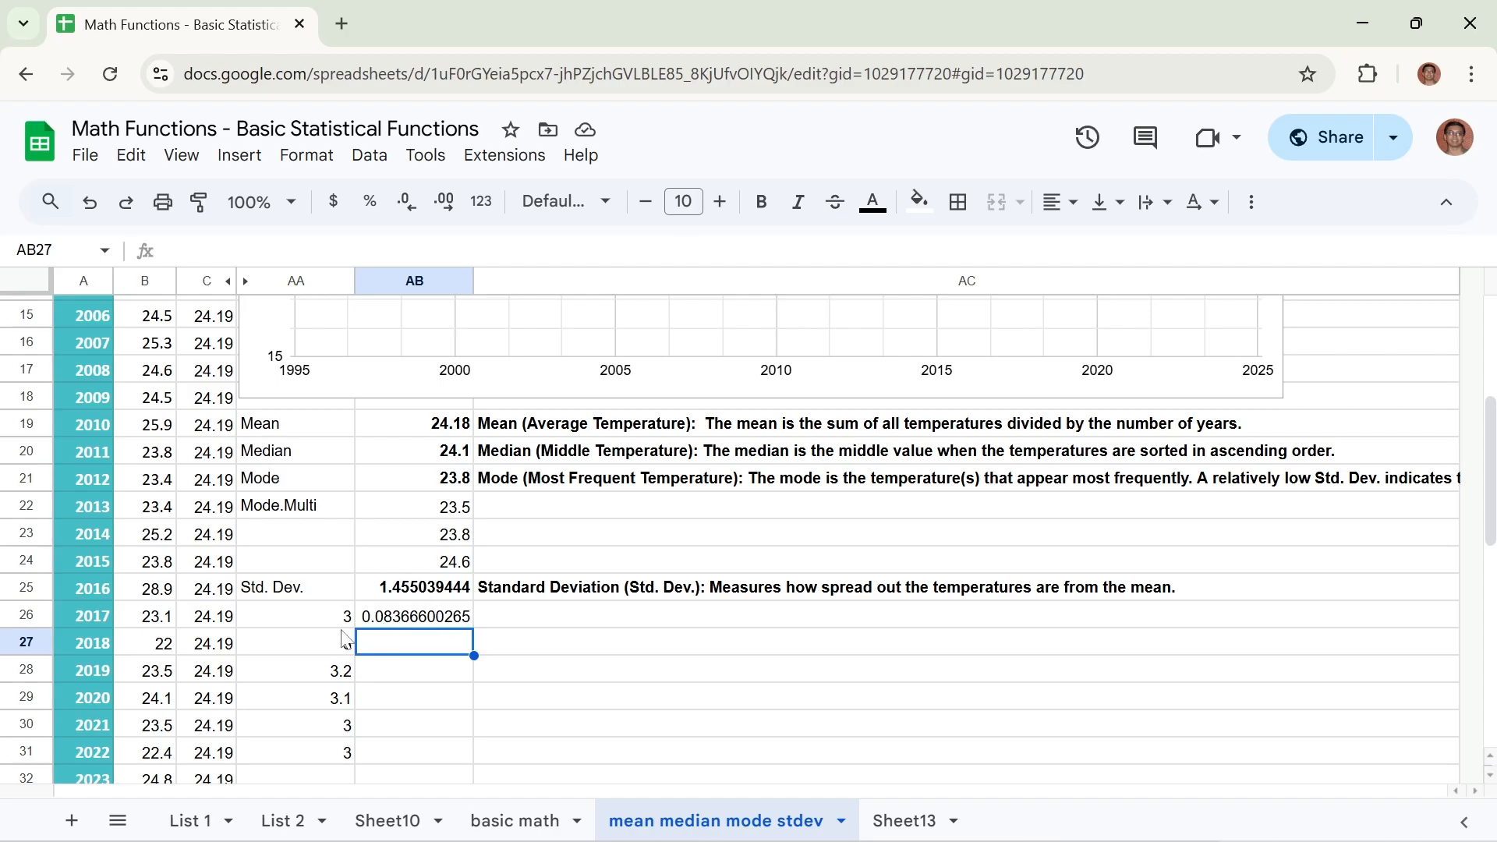
# Step: Compare the spread of the sample values in AA26:AA31 with the January temperatures in B4:B34 and their scatter chart
pyautogui.moveTo(334, 620); pyautogui.dragTo(328, 753)
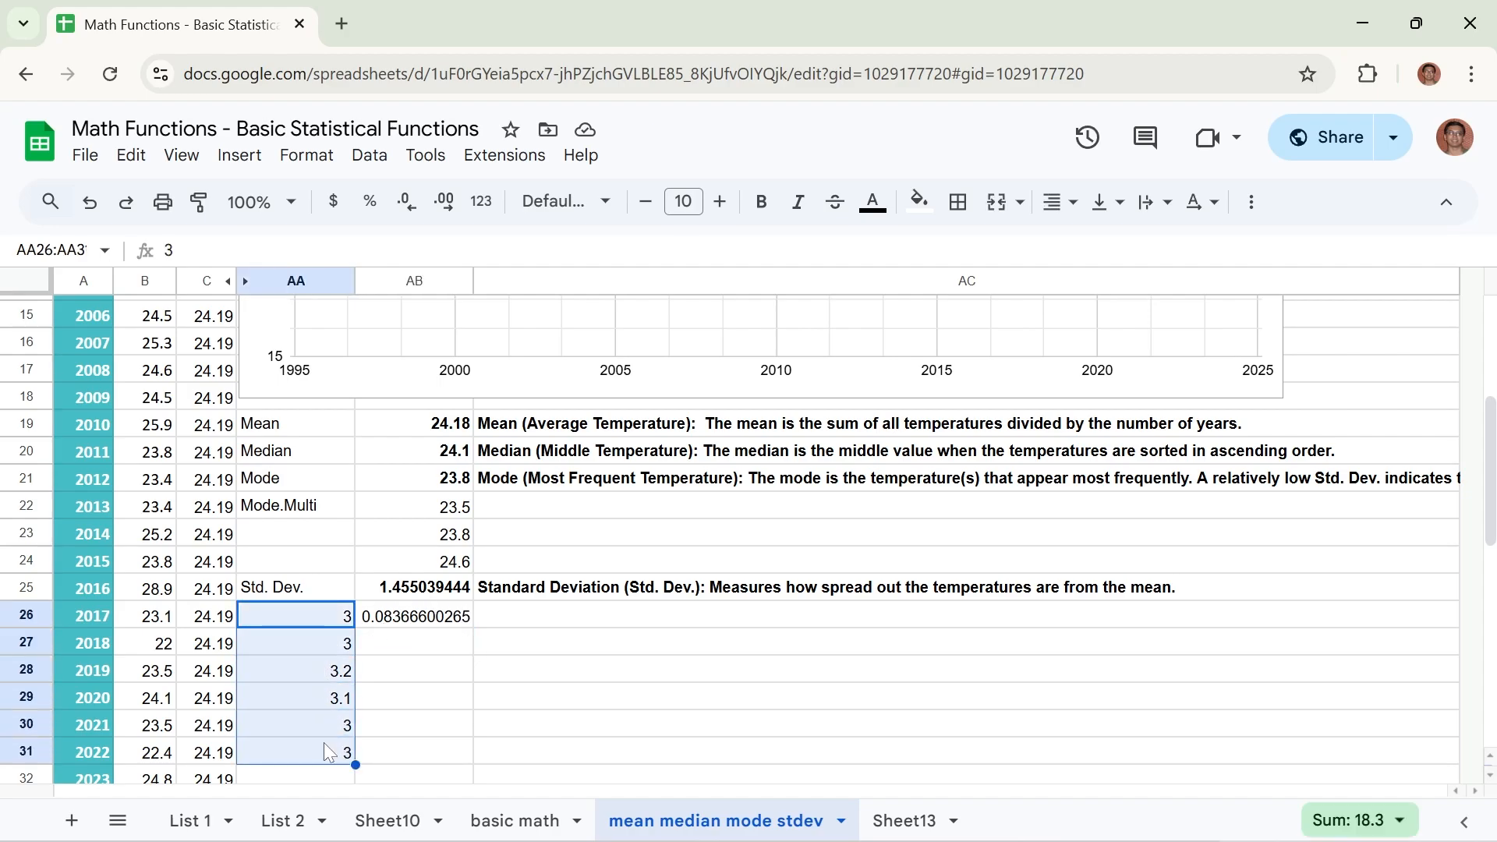
pyautogui.click(412, 593)
pyautogui.scroll(4, 124, 553)
pyautogui.moveTo(155, 343); pyautogui.dragTo(153, 652)
pyautogui.scroll(6, 152, 651)
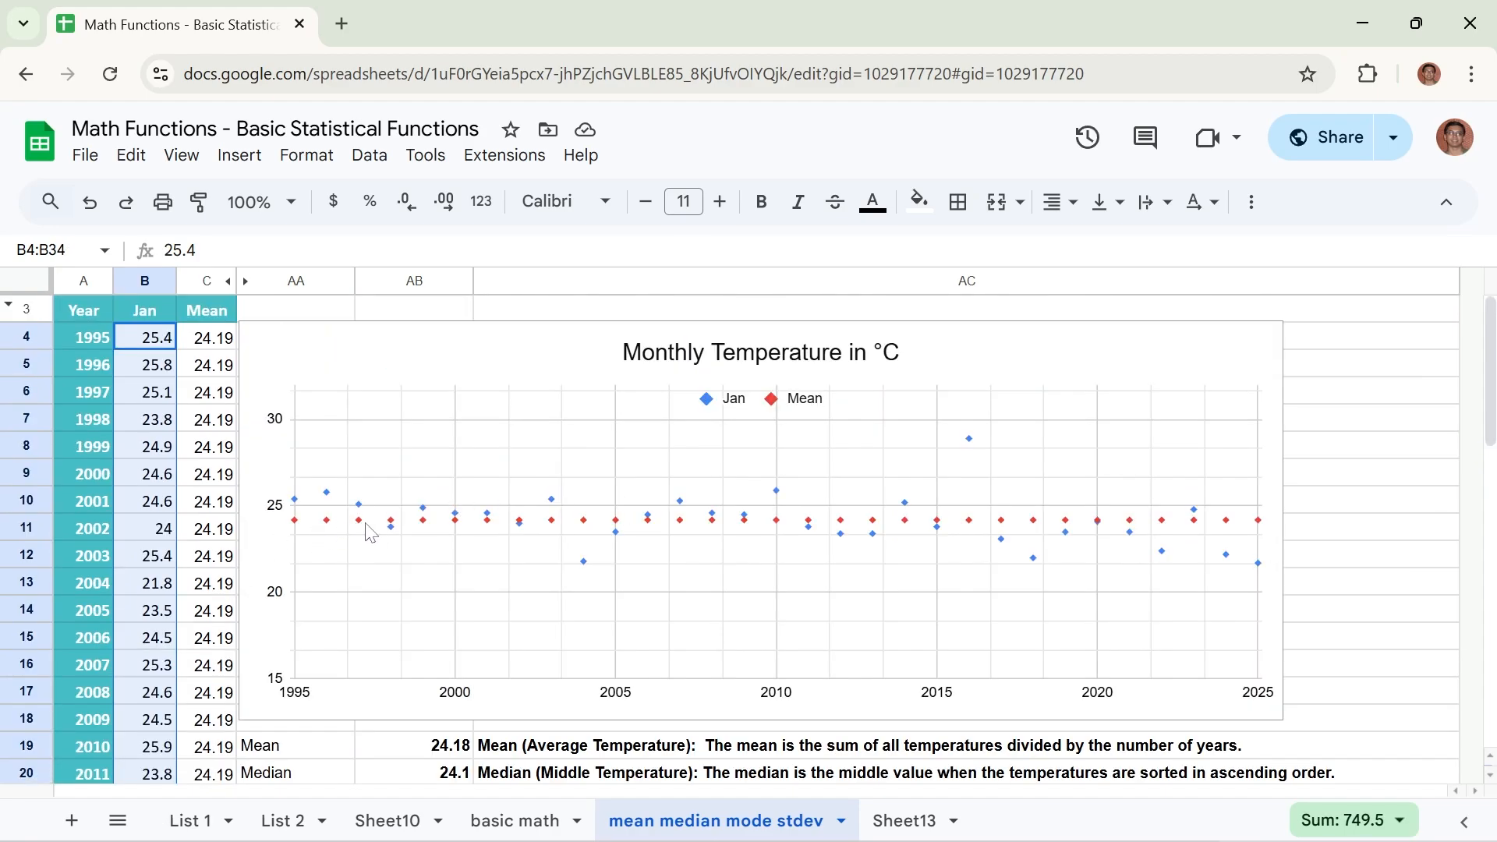
pyautogui.scroll(-4, 575, 600)
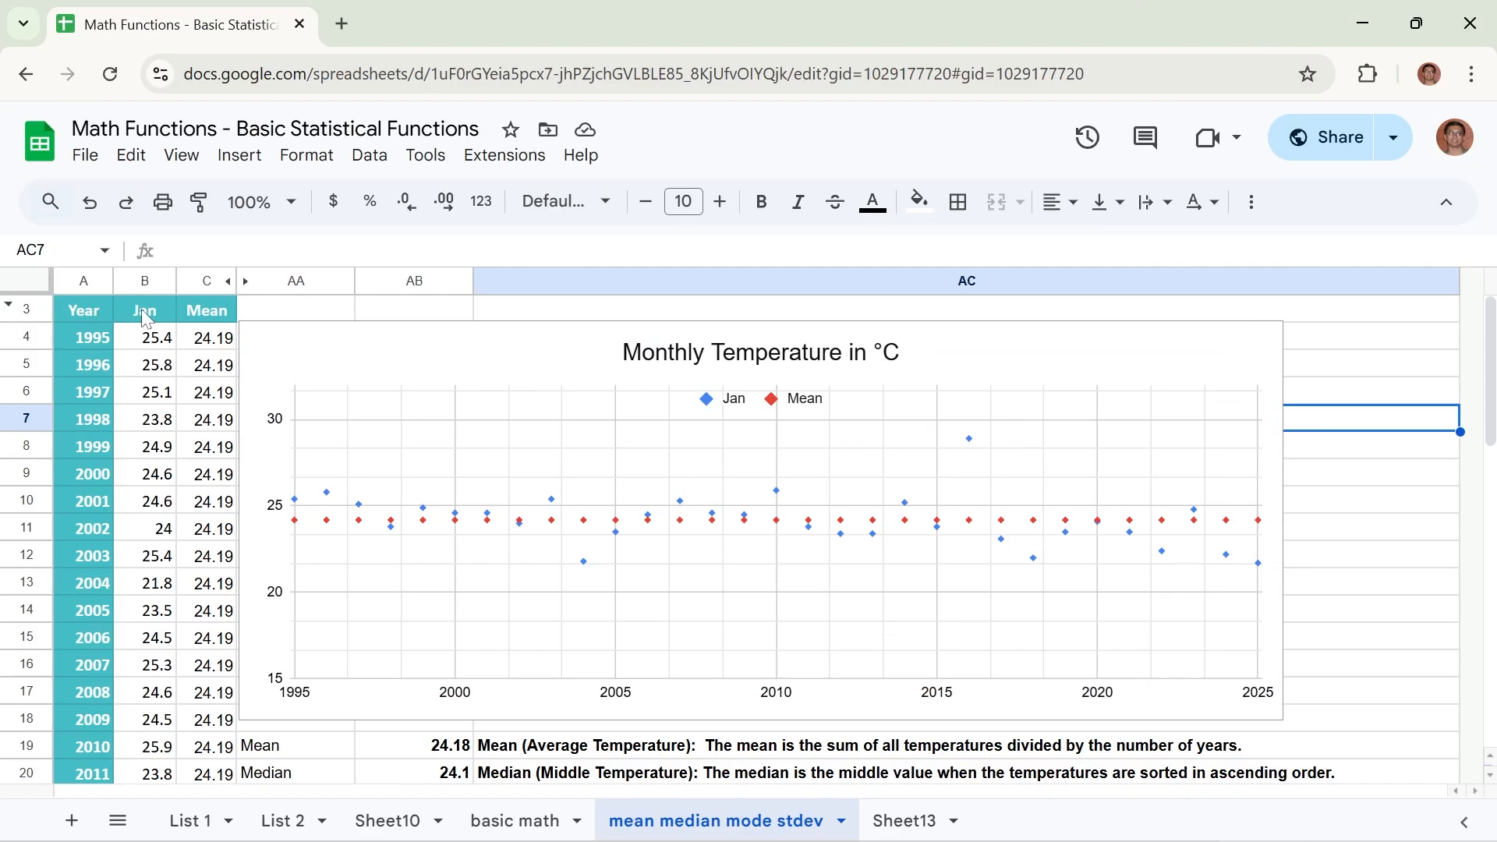
# Step: Show the column stats for the January data in B3:B34, ignoring 1 row
pyautogui.click(144, 316)
pyautogui.scroll(-10, 144, 315)
pyautogui.scroll(3, 144, 316)
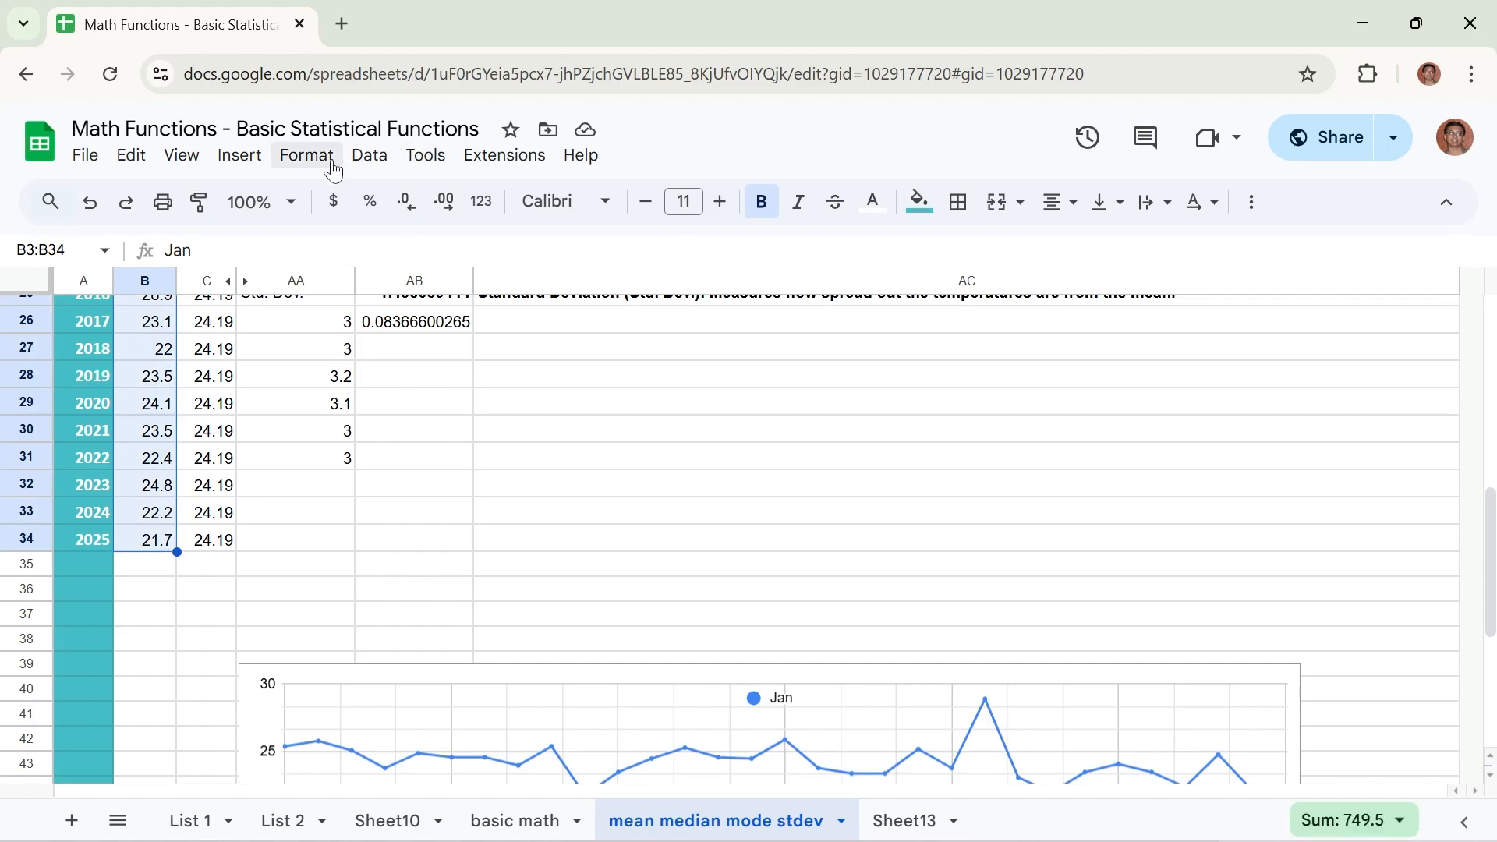
pyautogui.click(383, 163)
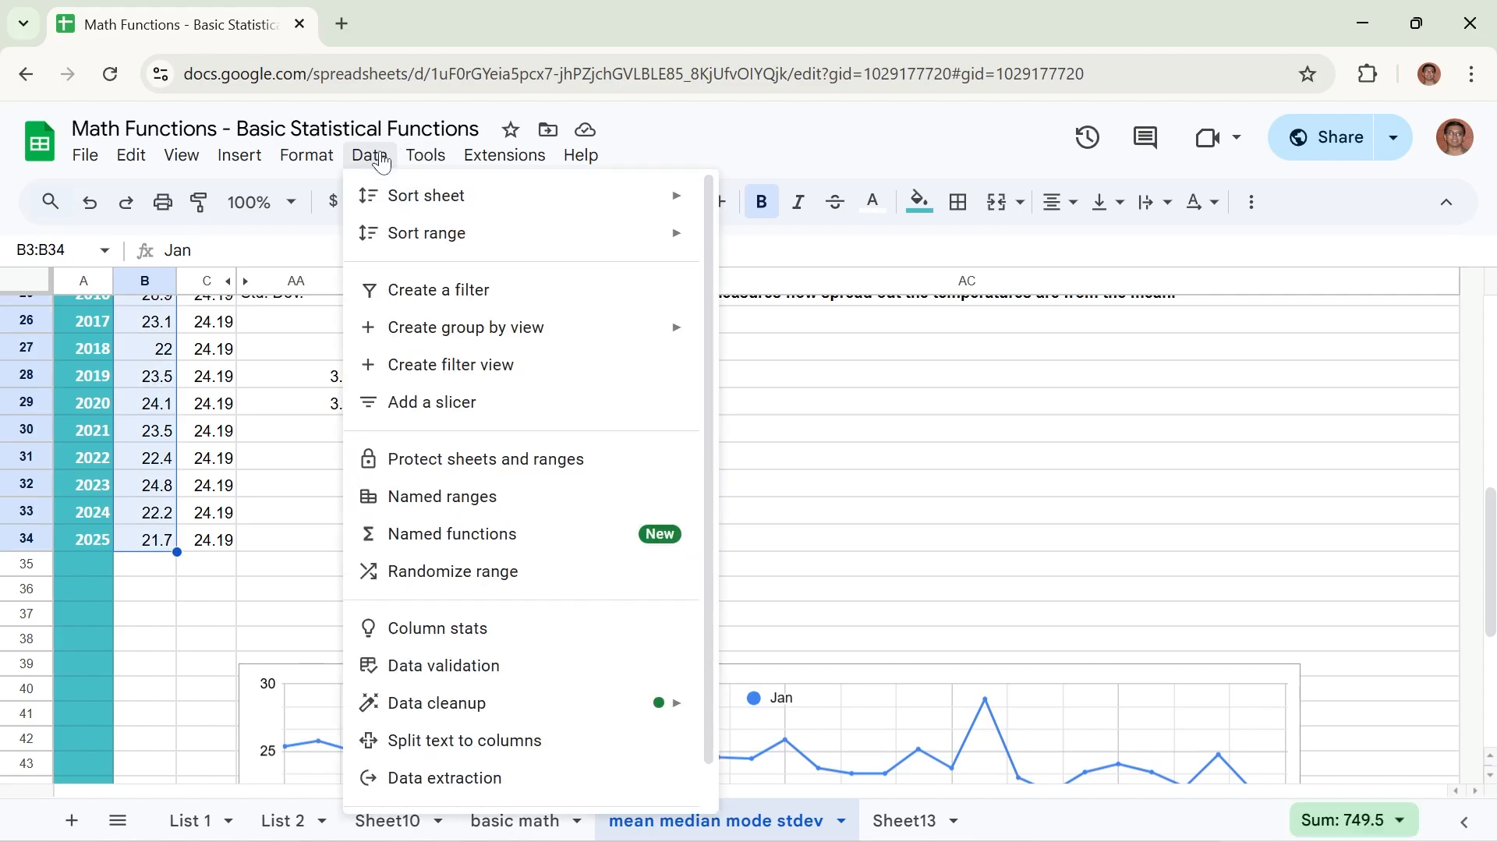
pyautogui.click(477, 631)
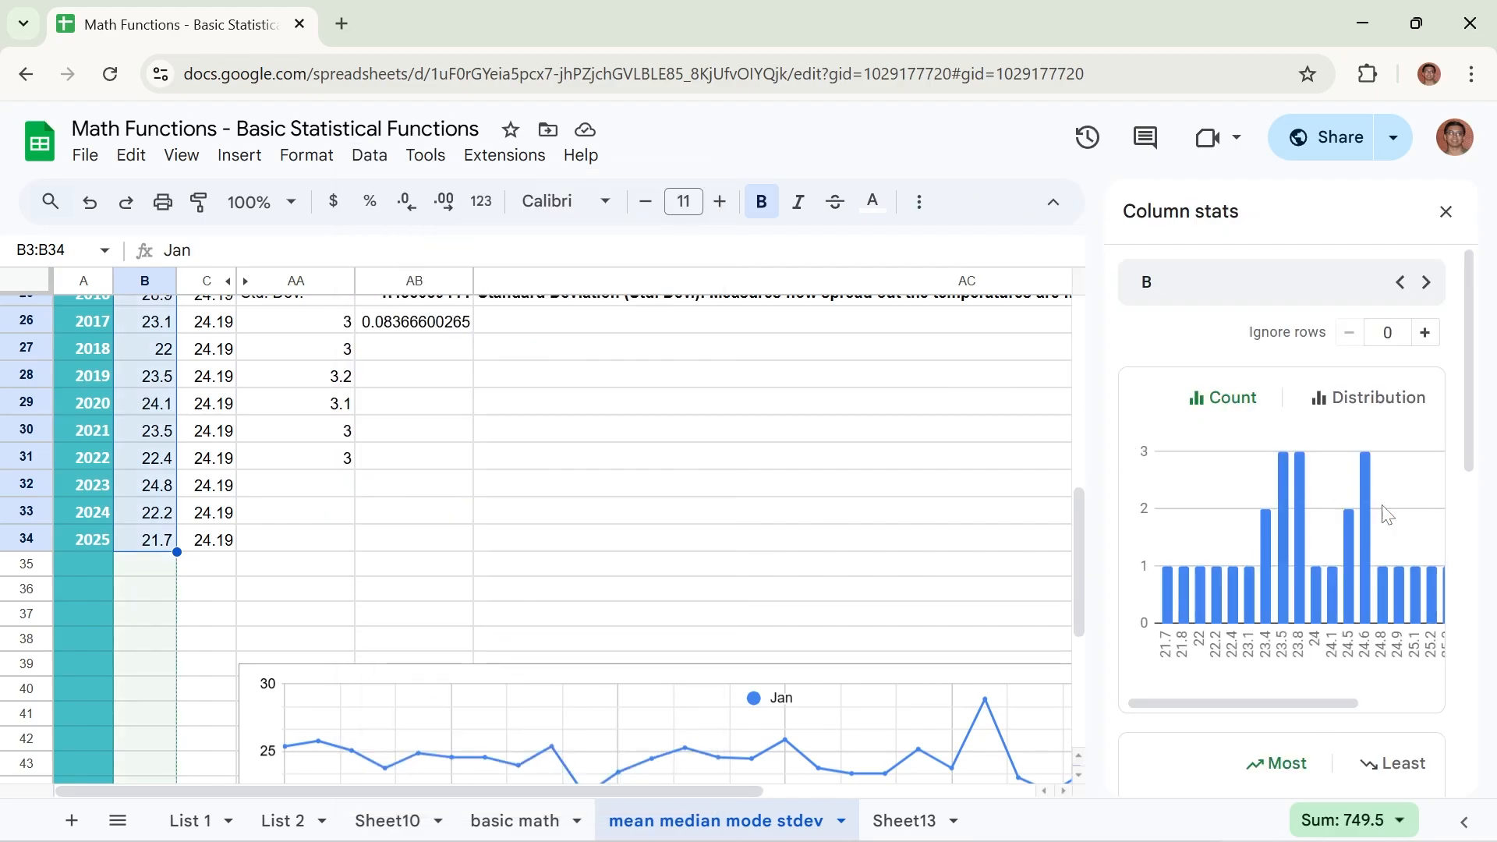
pyautogui.moveTo(1477, 455)
pyautogui.mouseDown()
pyautogui.moveTo(1469, 490)
pyautogui.moveTo(1481, 431)
pyautogui.mouseUp()
pyautogui.click(1425, 333)
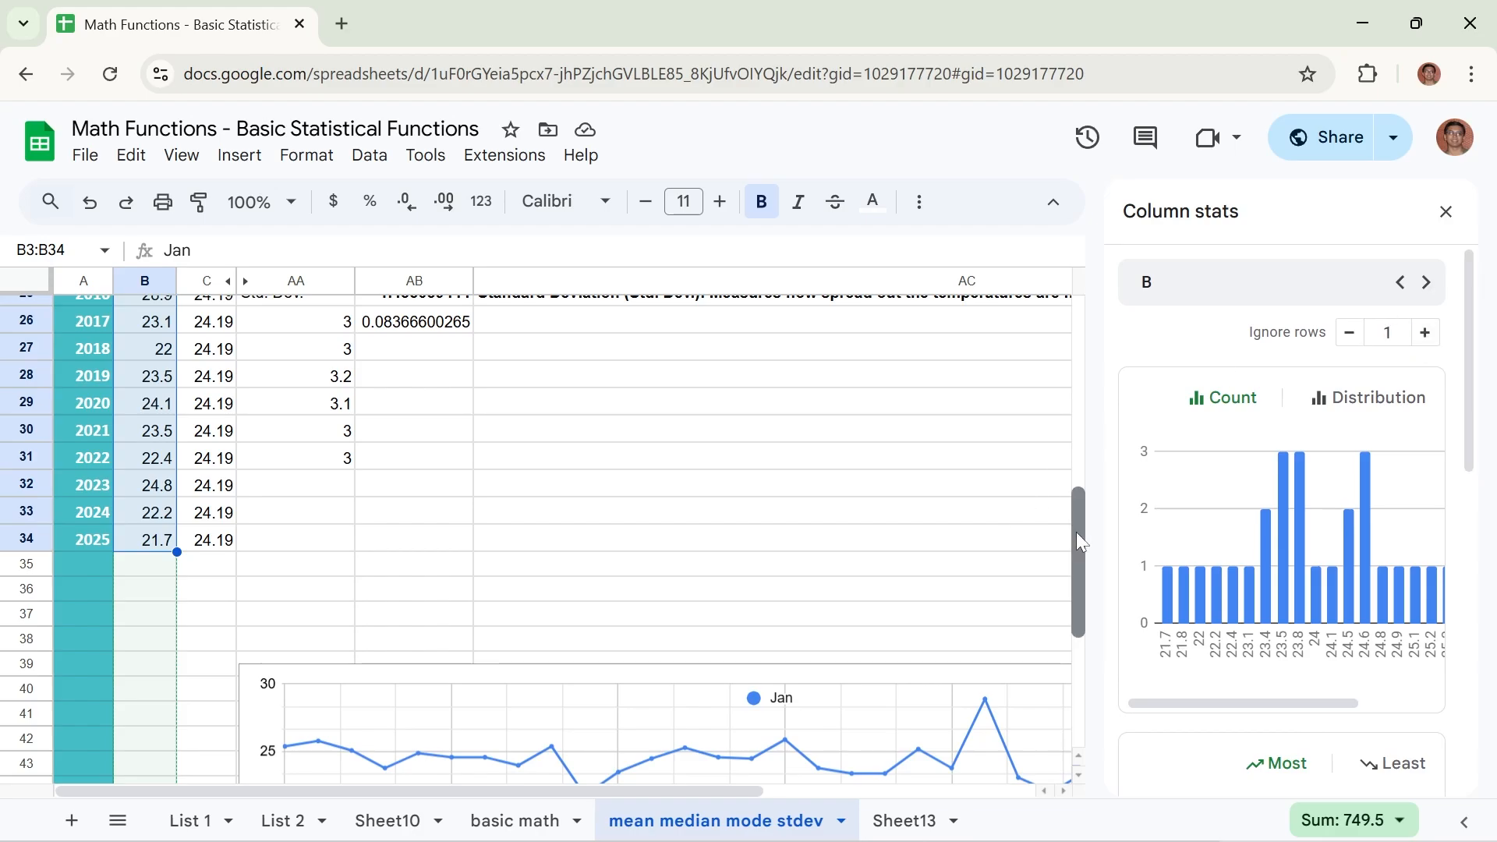
# Step: Examine the count chart and the most frequent values in the column stats against the mode results on the sheet
pyautogui.moveTo(1077, 532); pyautogui.dragTo(1079, 343)
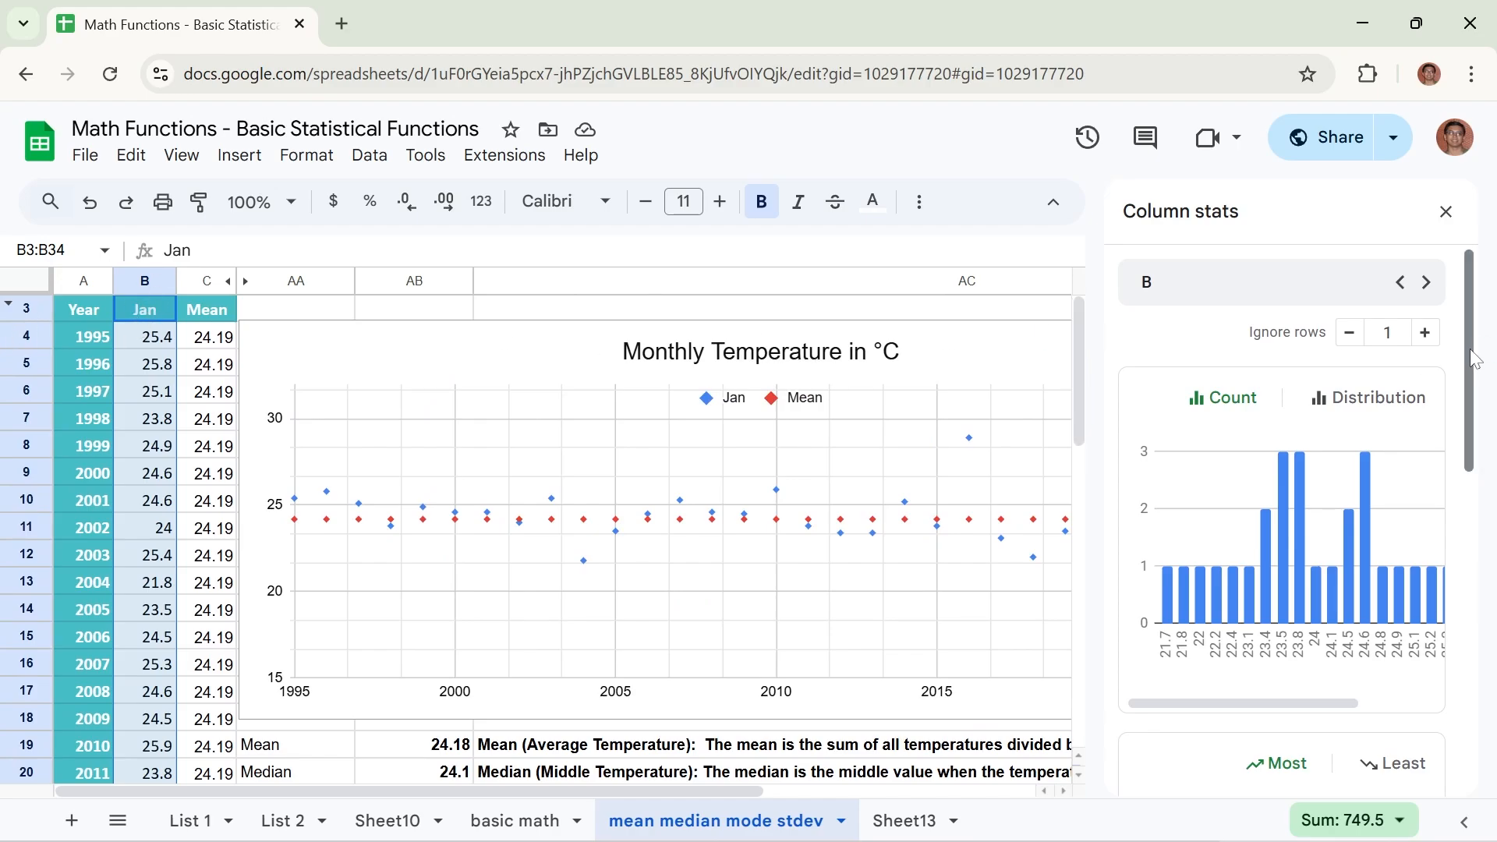
pyautogui.scroll(-2, 1474, 358)
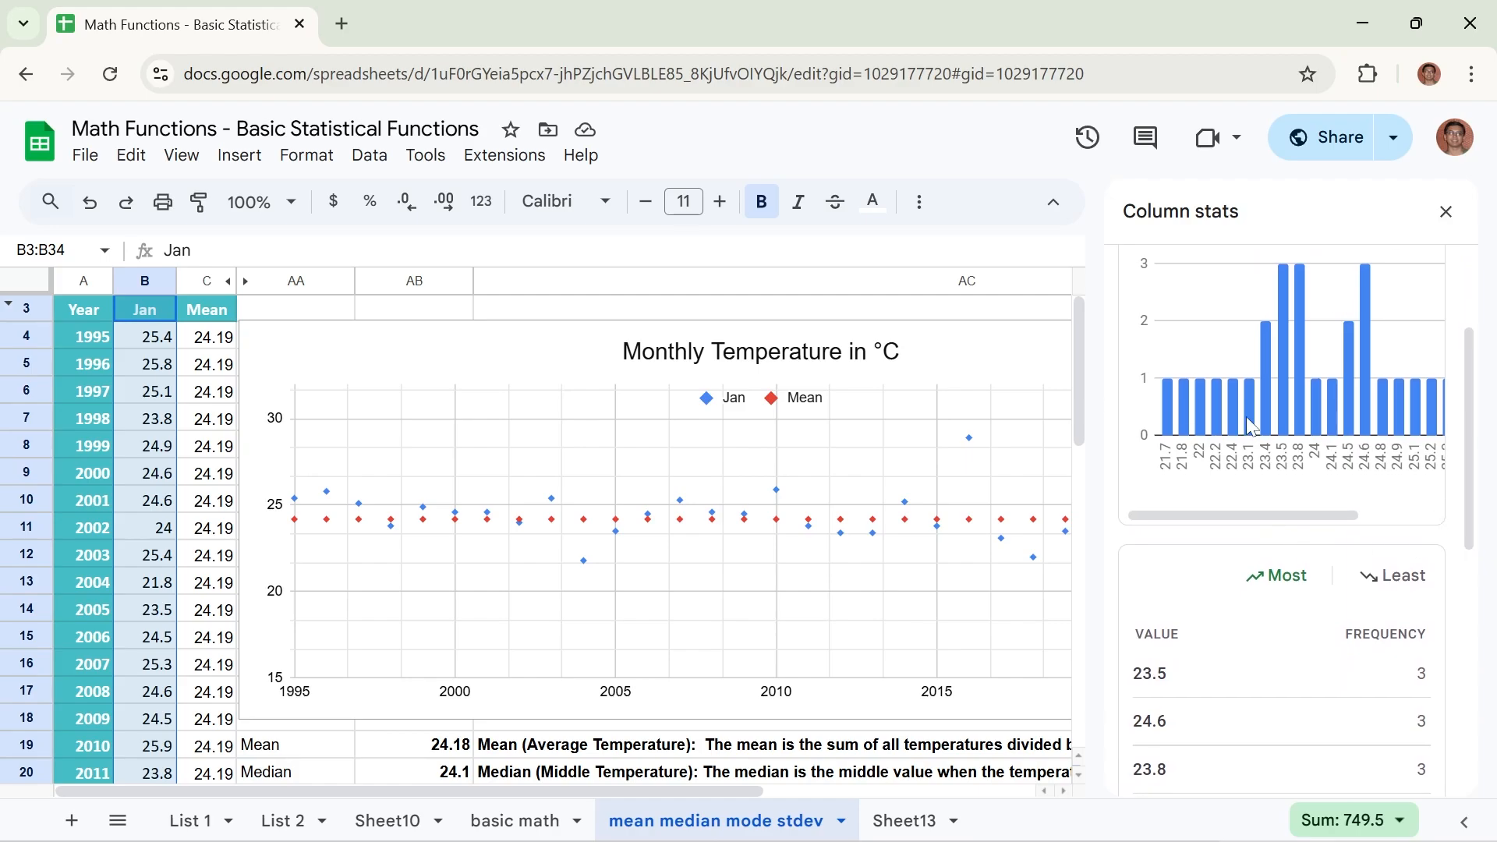
pyautogui.moveTo(1348, 405)
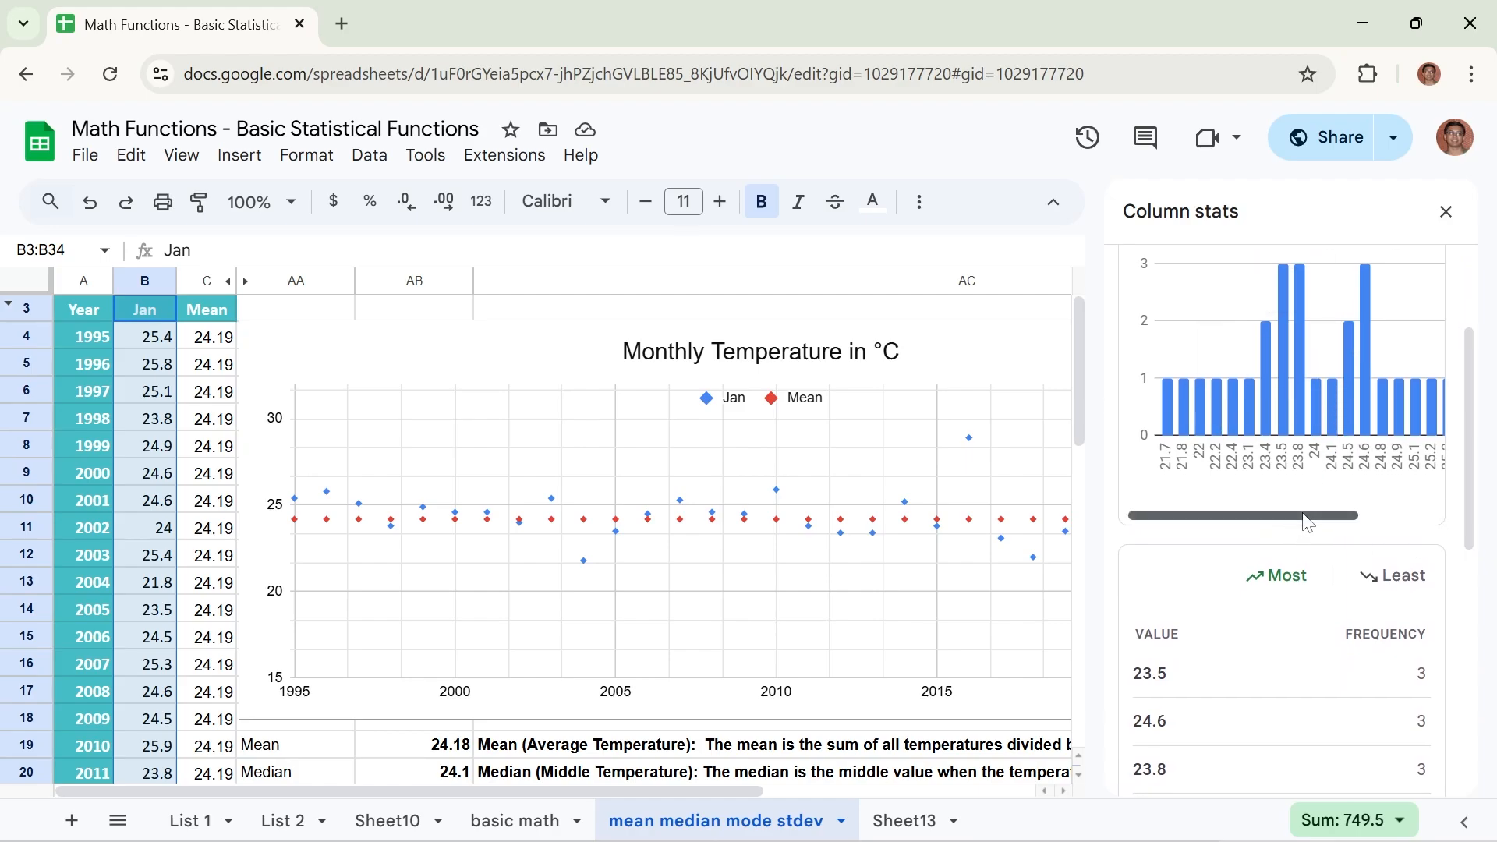
pyautogui.moveTo(1303, 517); pyautogui.dragTo(1264, 529)
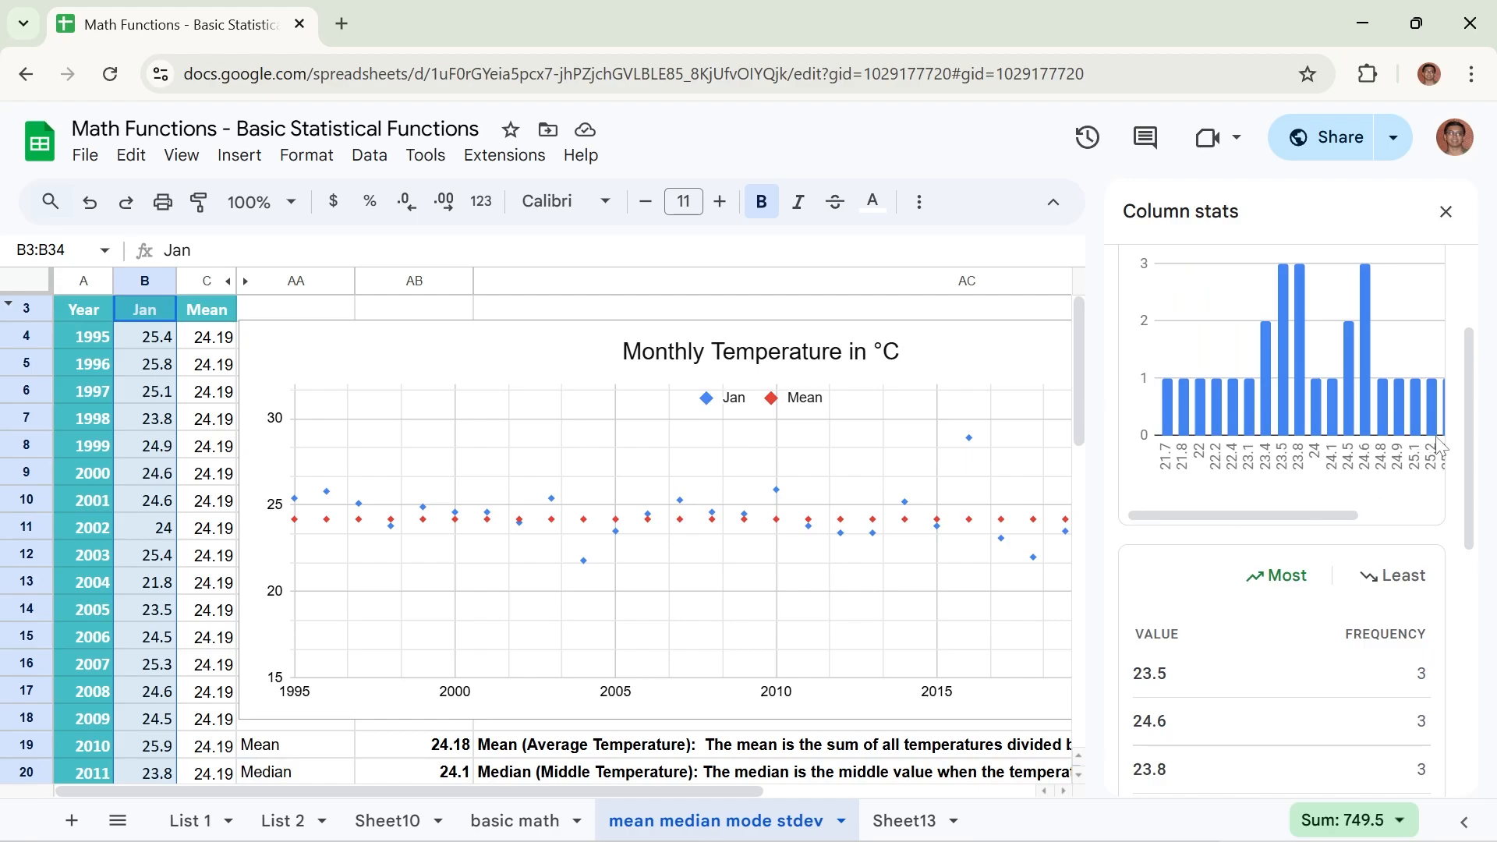
pyautogui.moveTo(1473, 452); pyautogui.dragTo(1471, 591)
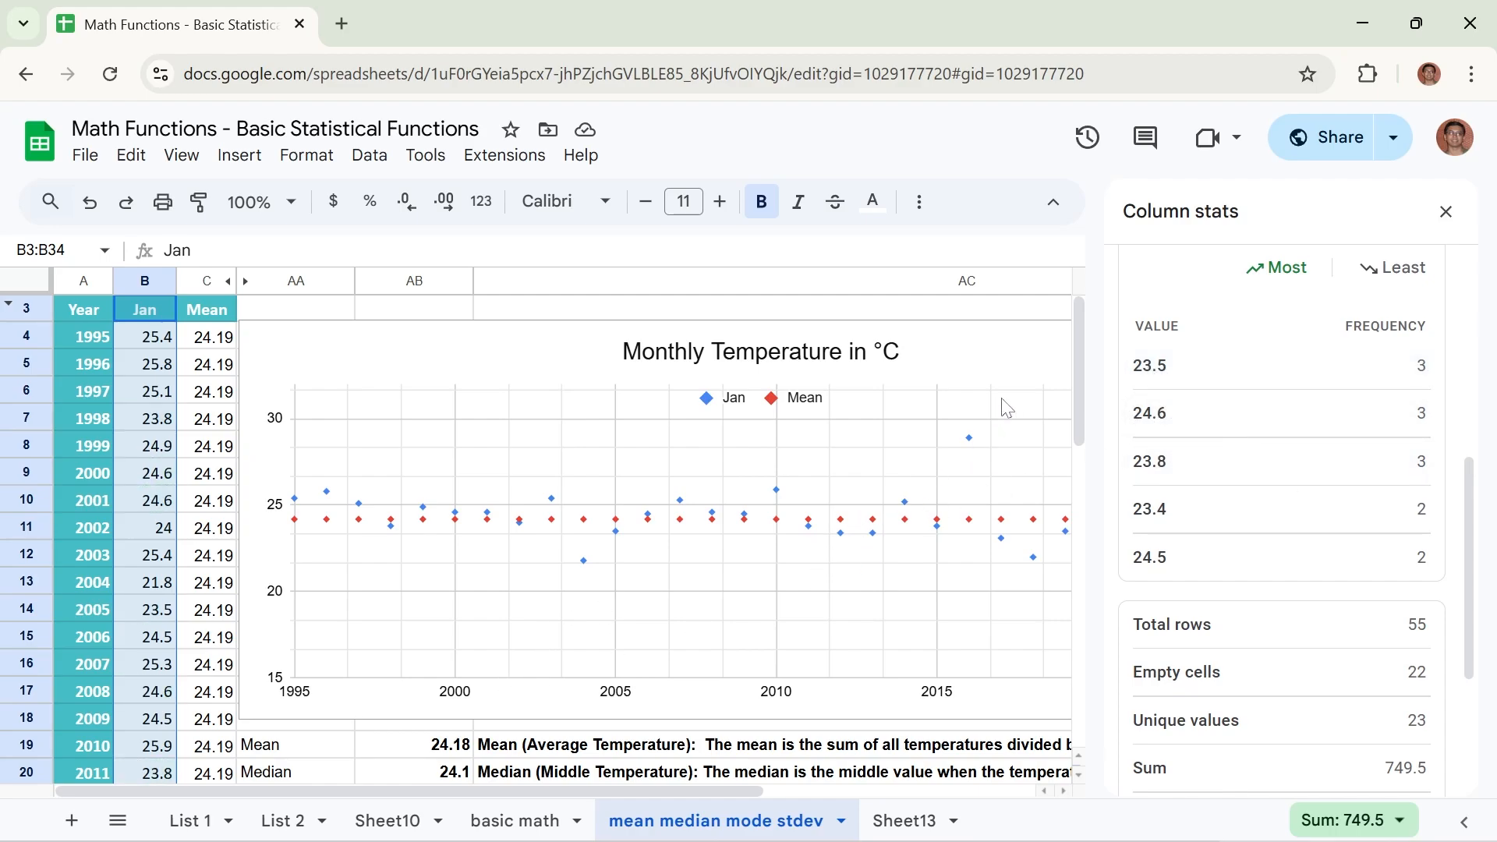
pyautogui.moveTo(1077, 368); pyautogui.dragTo(1075, 446)
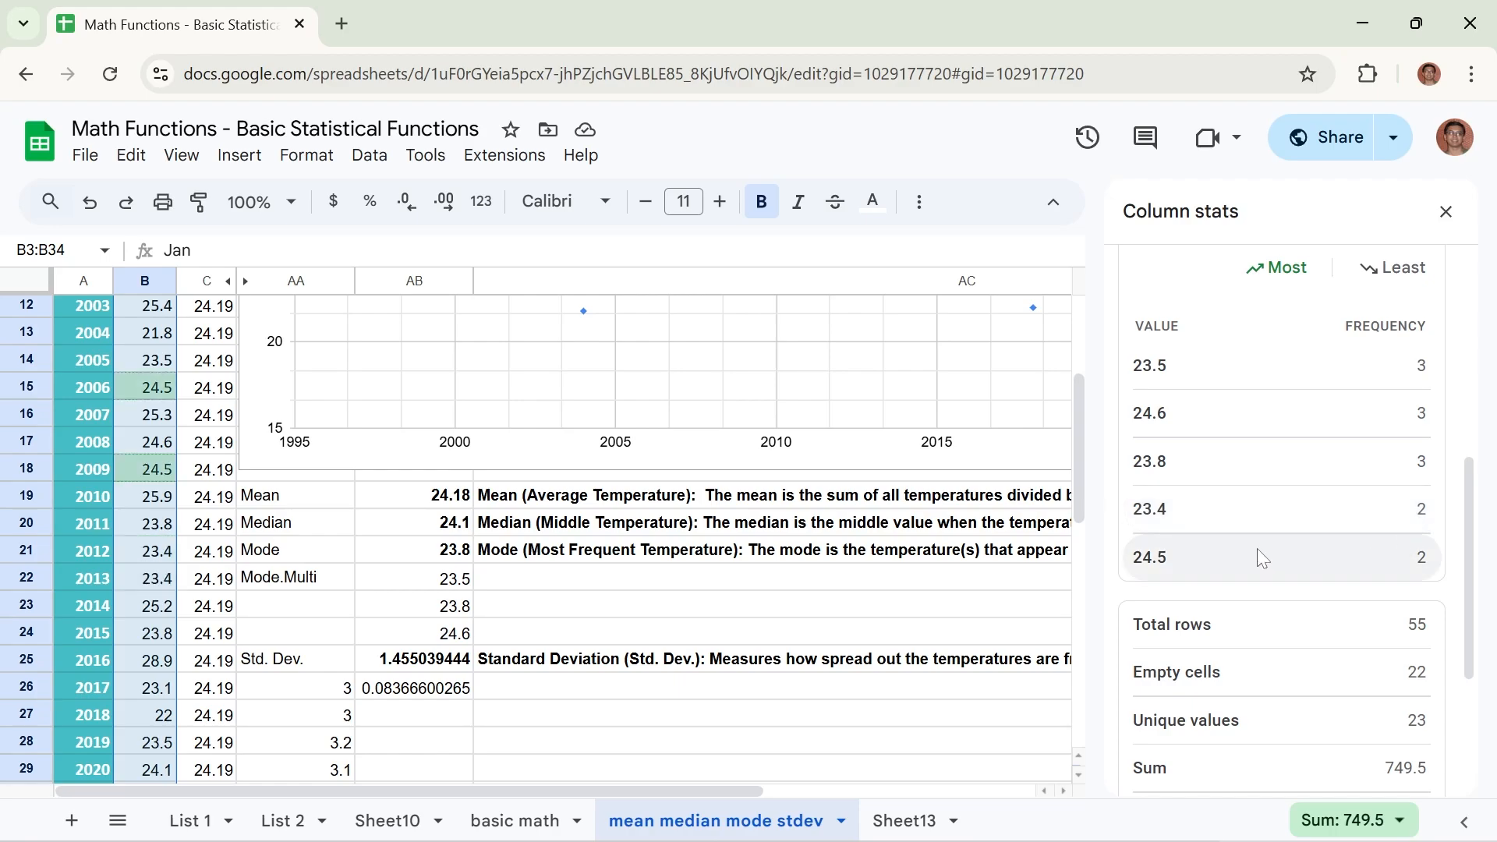
# Step: Review the column stats summary of rows, sum, average, median, minimum and maximum alongside the January data and line chart
pyautogui.scroll(-3, 1471, 552)
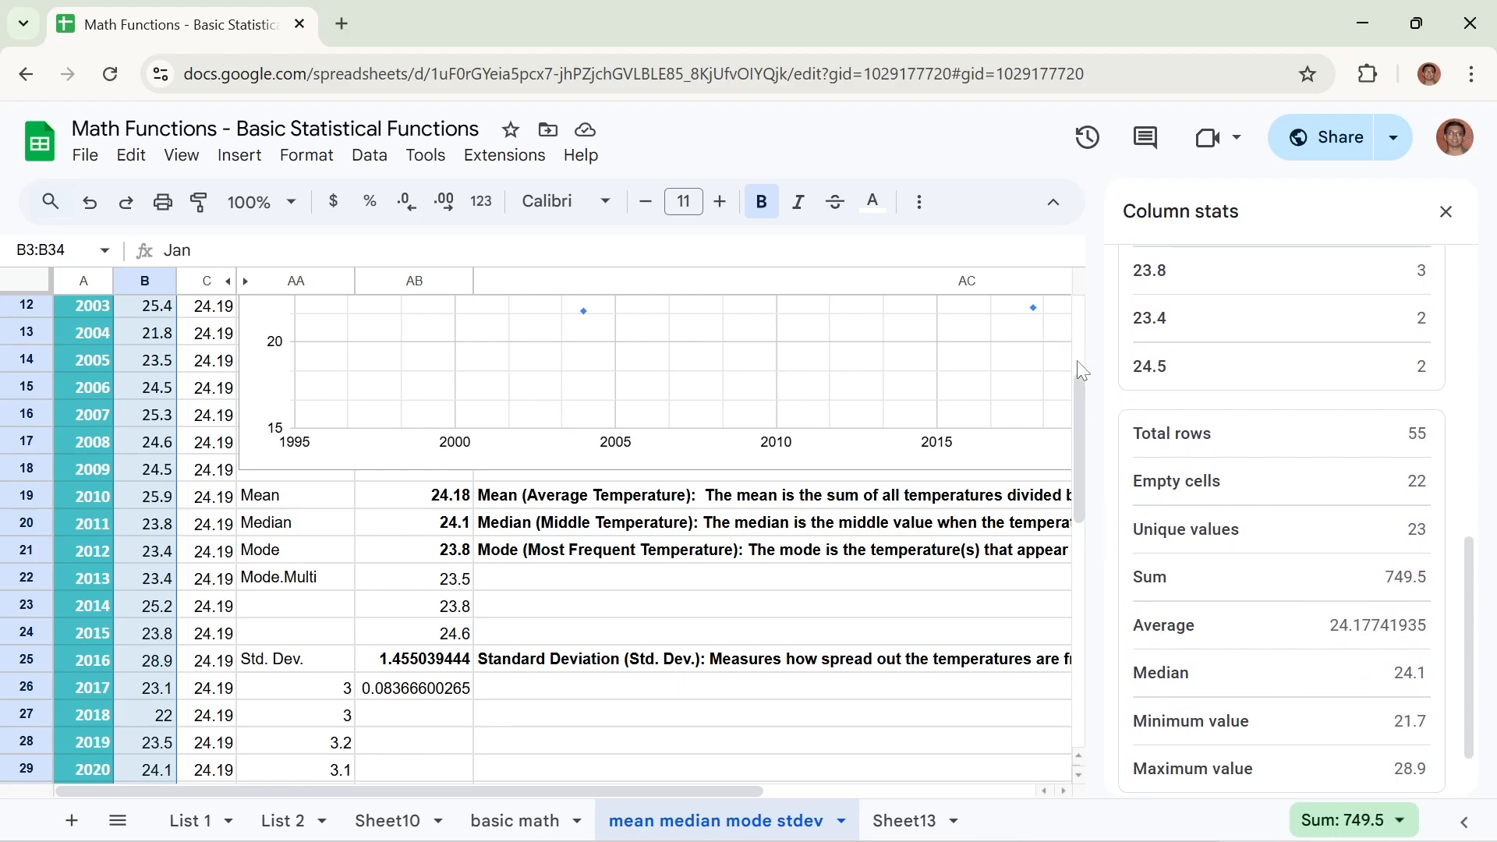
pyautogui.moveTo(1078, 392); pyautogui.dragTo(1087, 671)
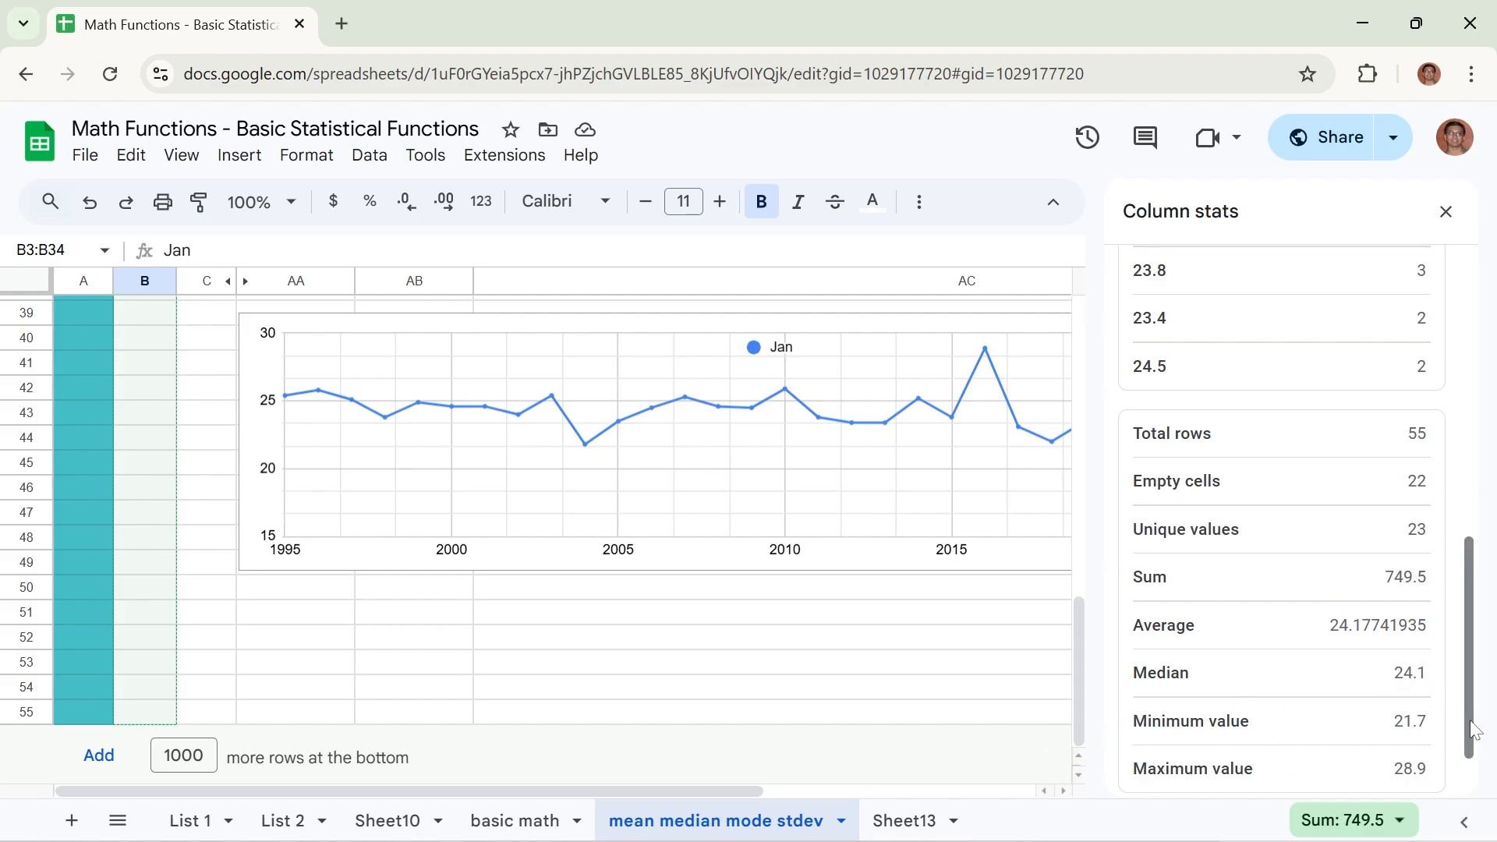
pyautogui.moveTo(1469, 702); pyautogui.dragTo(1495, 357)
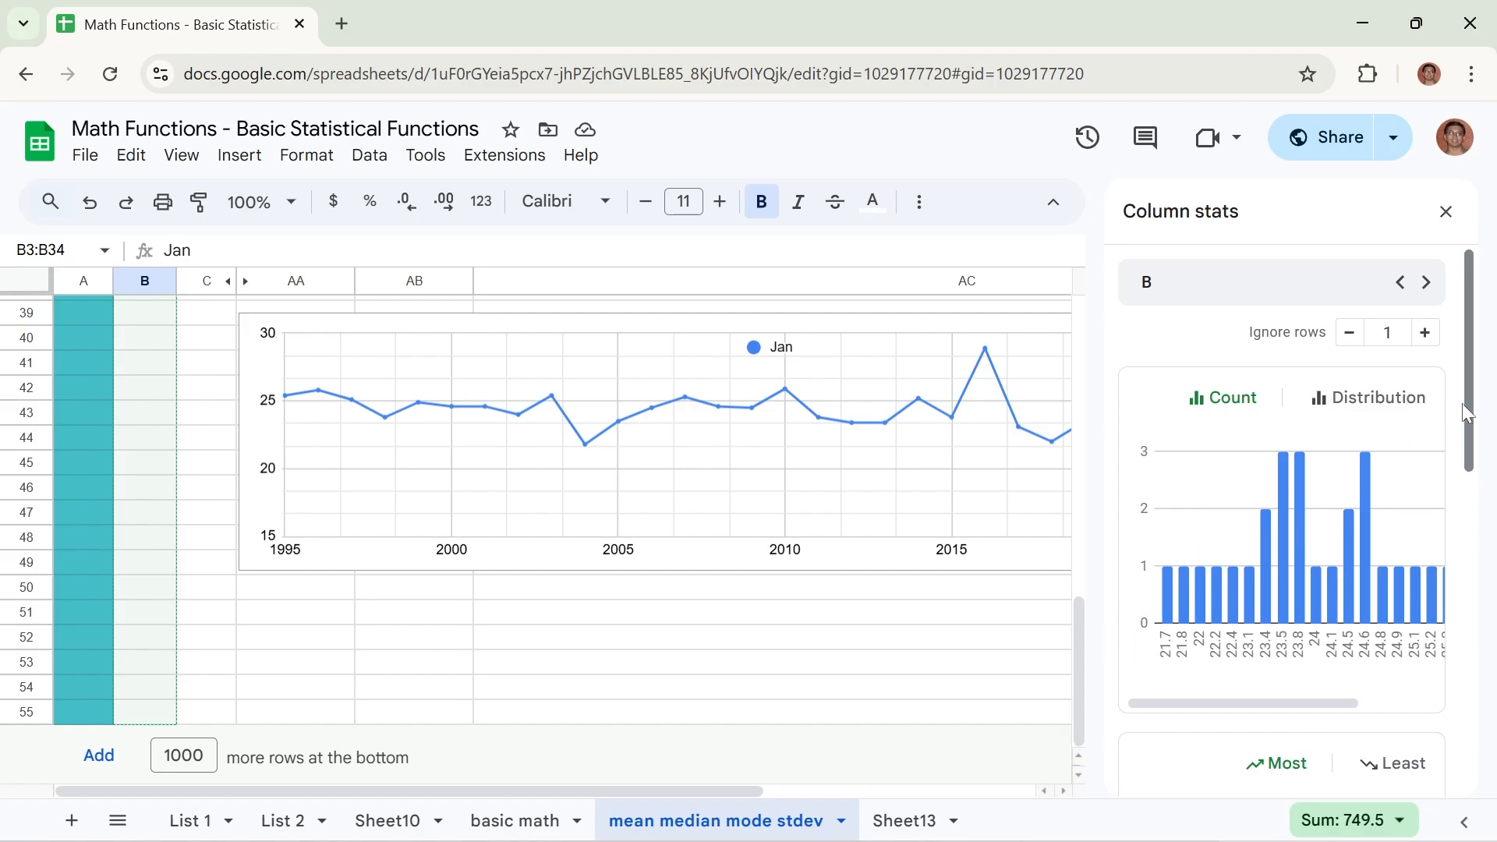
pyautogui.moveTo(1467, 406); pyautogui.dragTo(1492, 772)
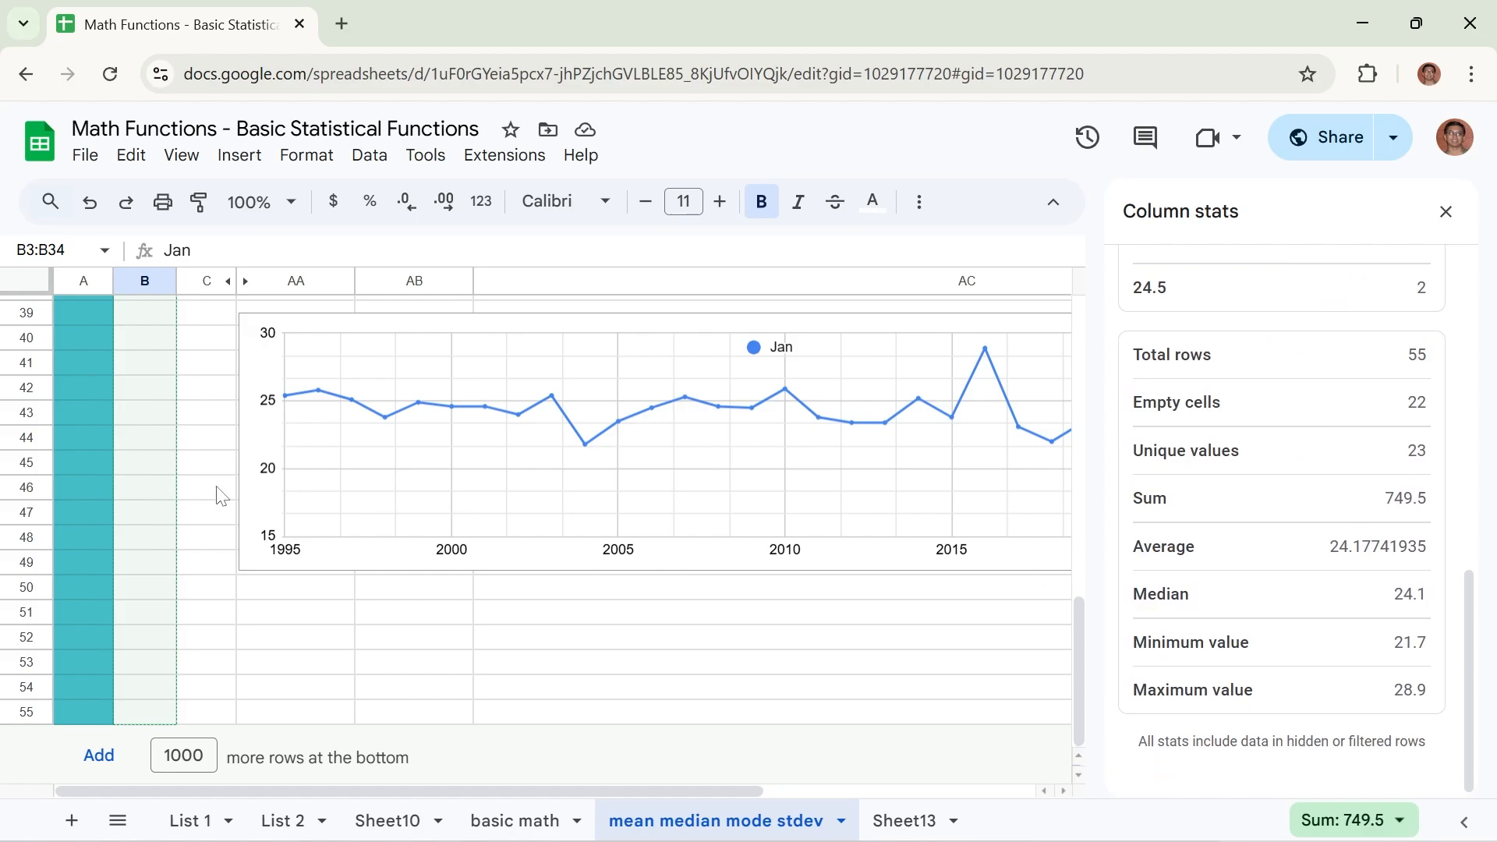
pyautogui.scroll(4, 265, 493)
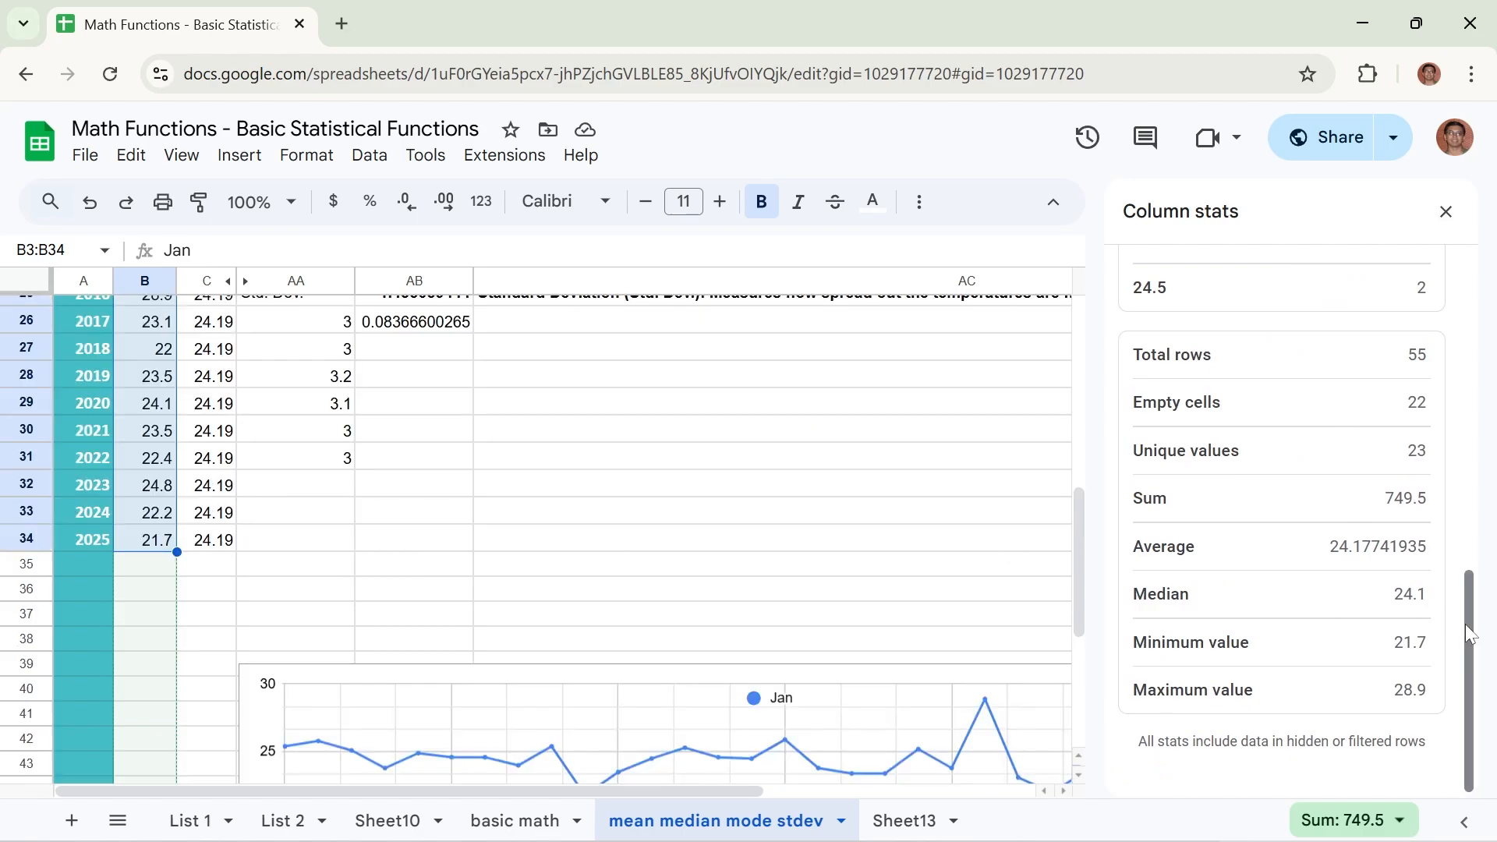
pyautogui.moveTo(1474, 636); pyautogui.dragTo(1474, 316)
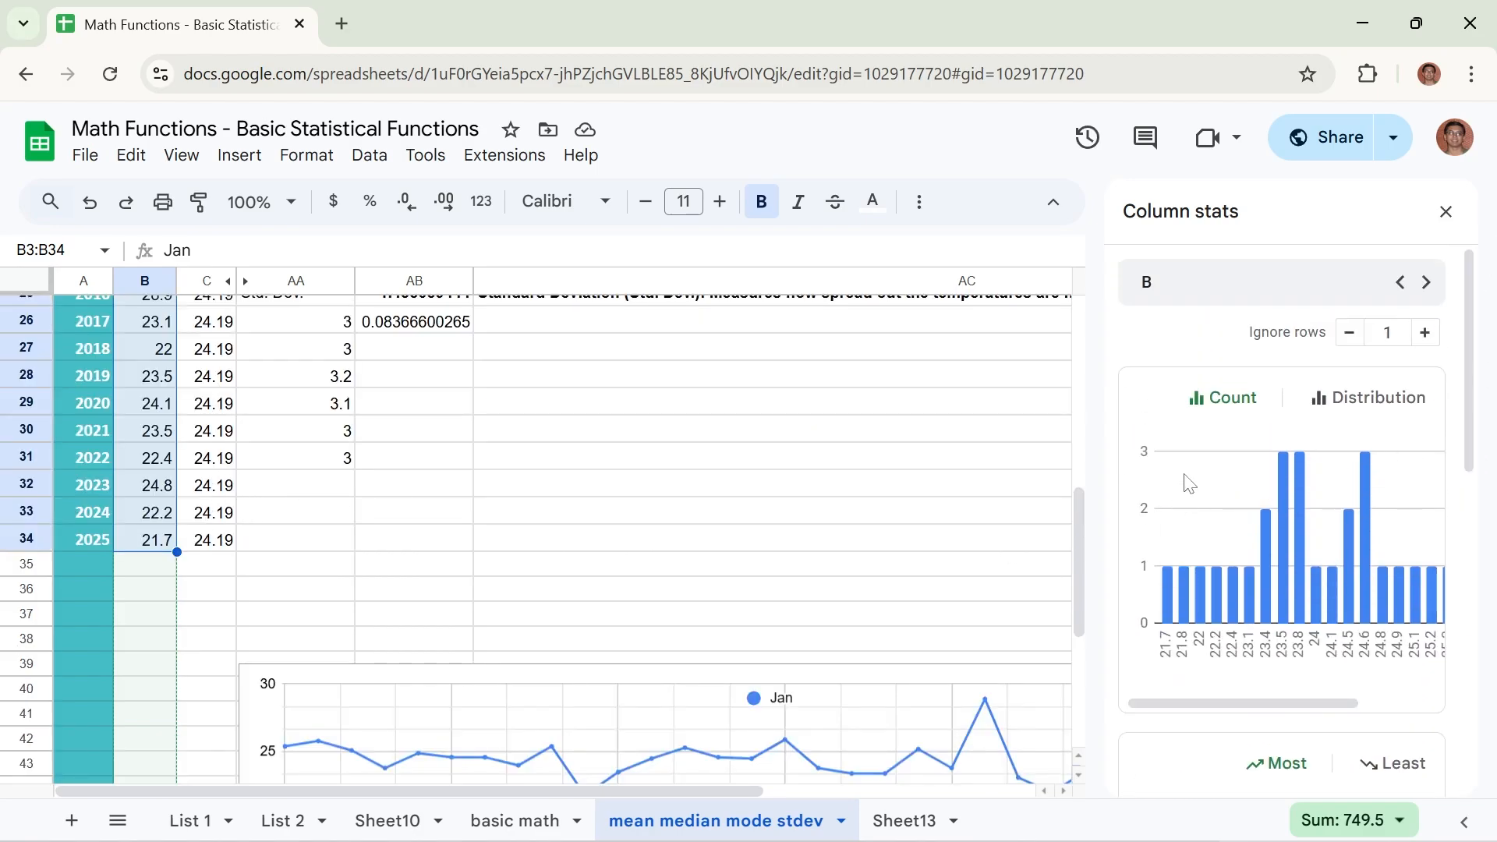